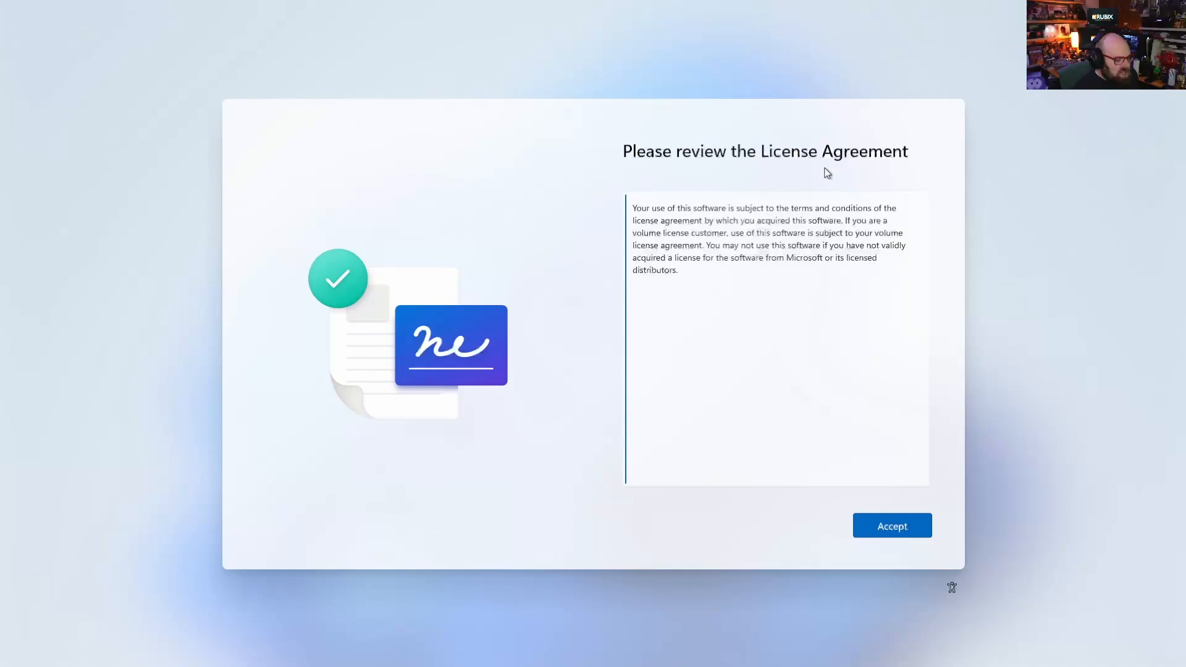
Accept the license agreement and skip naming the device
{"action": "left_click", "coordinate": [894, 526]}
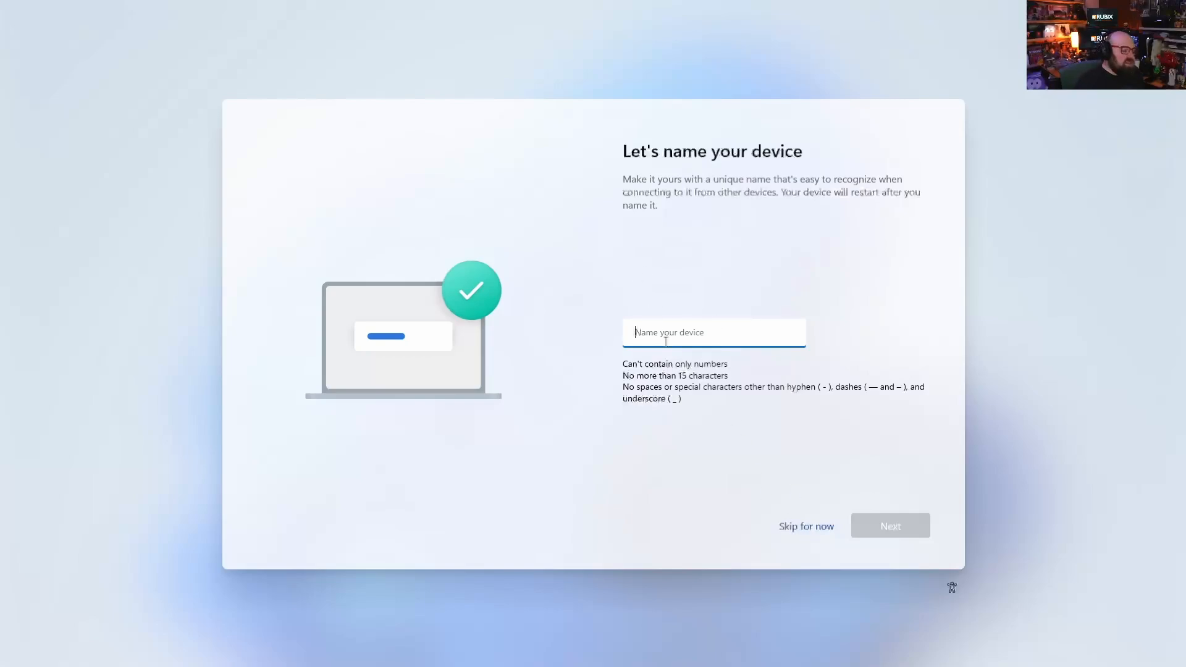
{"action": "left_click", "coordinate": [806, 527]}
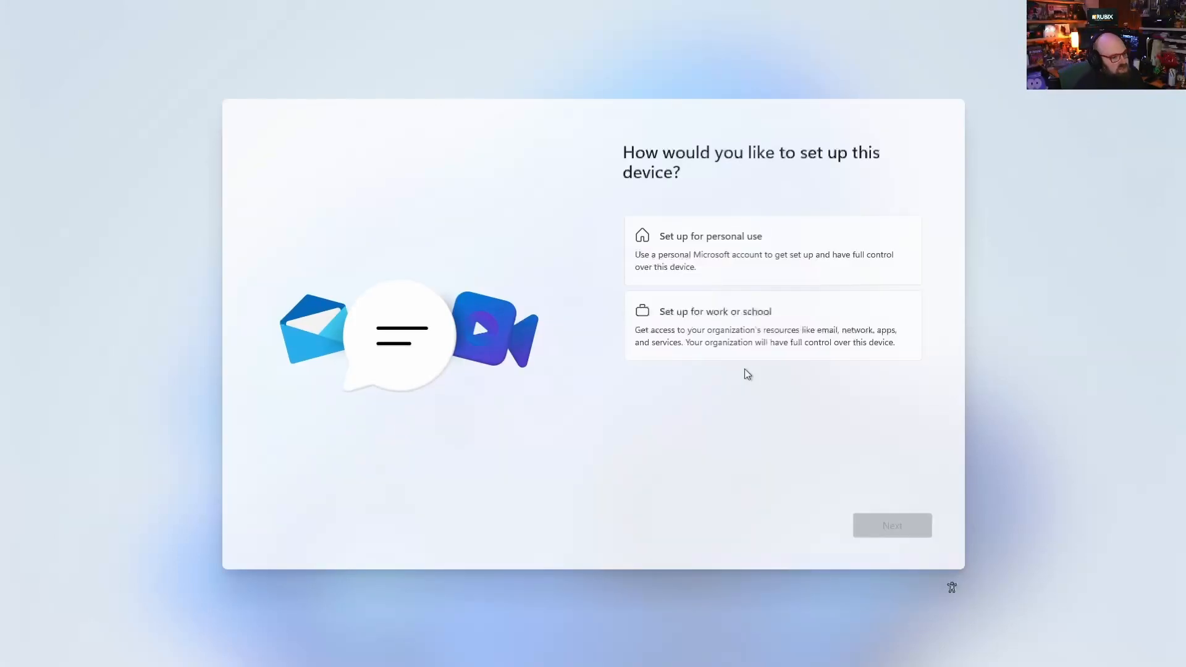
Choose to set up the device for work or school and continue
{"action": "left_click", "coordinate": [858, 263]}
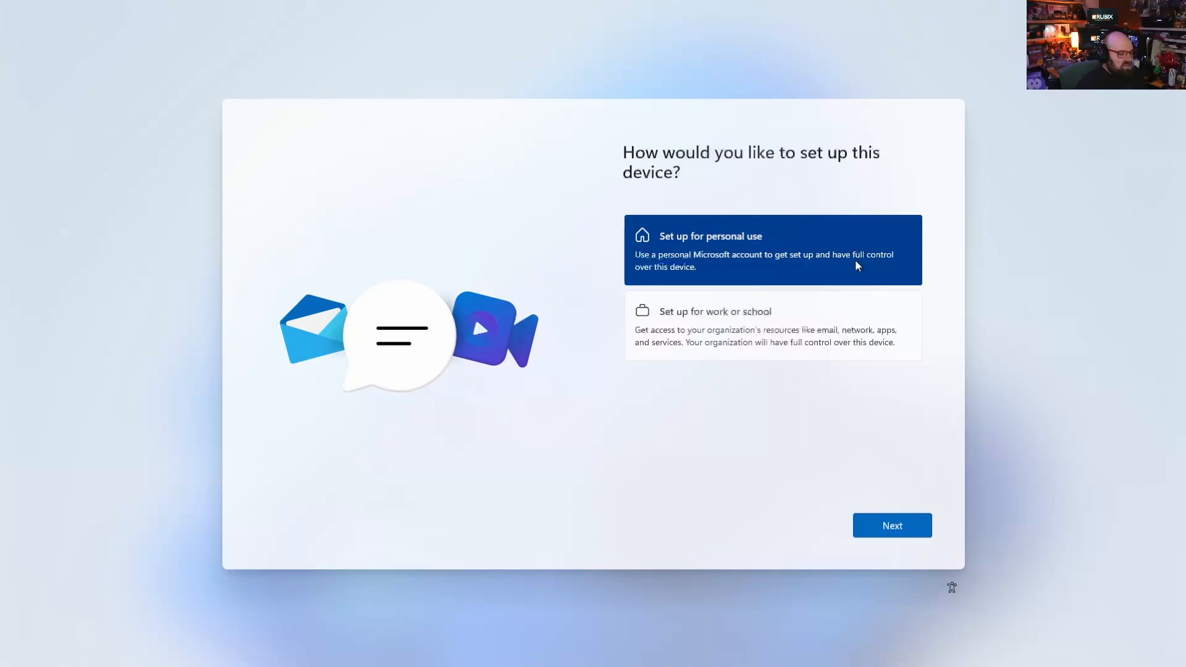
{"action": "left_click", "coordinate": [856, 317]}
{"action": "left_click", "coordinate": [846, 265]}
{"action": "left_click", "coordinate": [848, 325]}
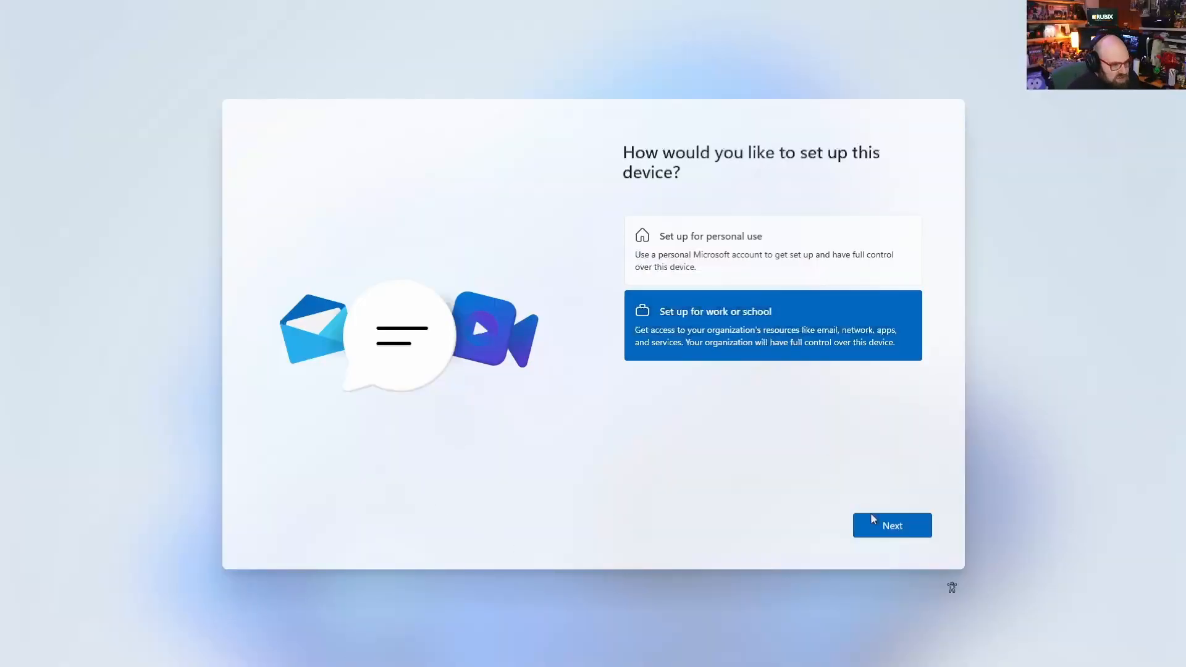
{"action": "left_click", "coordinate": [883, 541]}
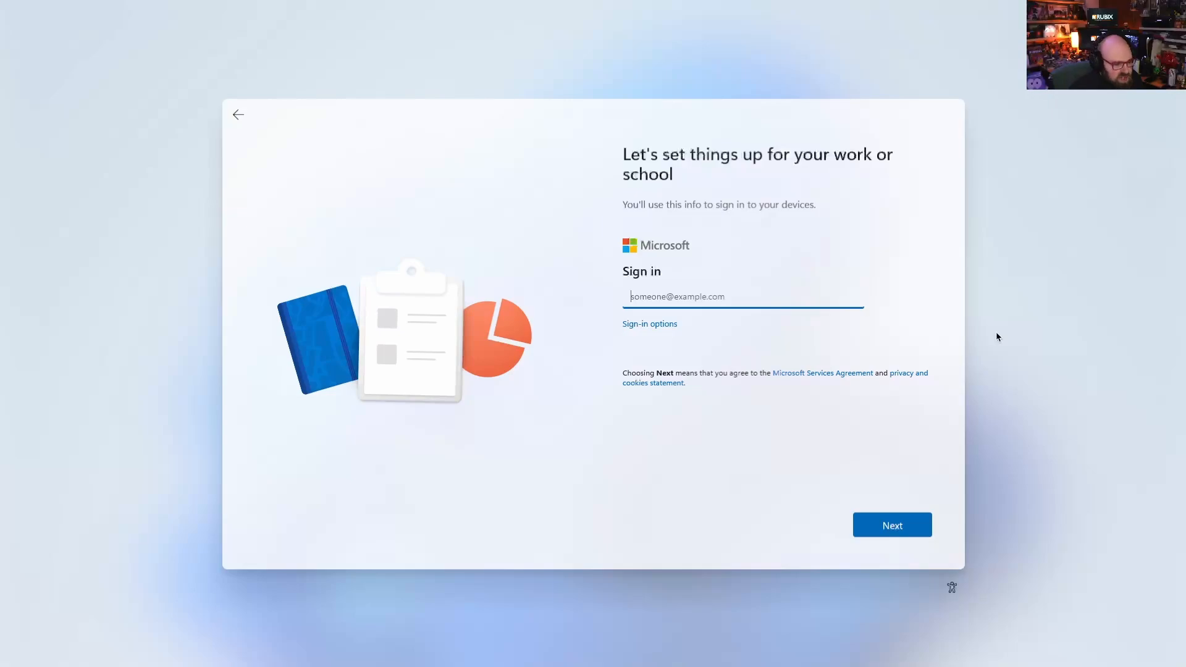
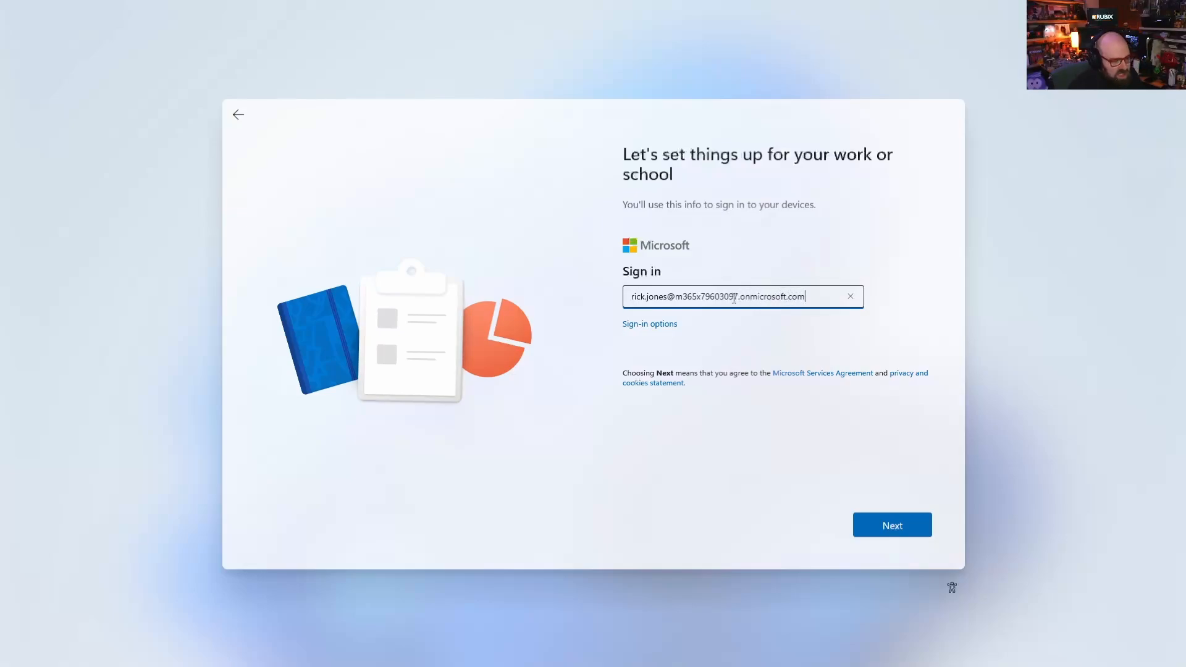
Enter the work account's e-mail address to sign in and continue
{"action": "key", "text": "Return"}
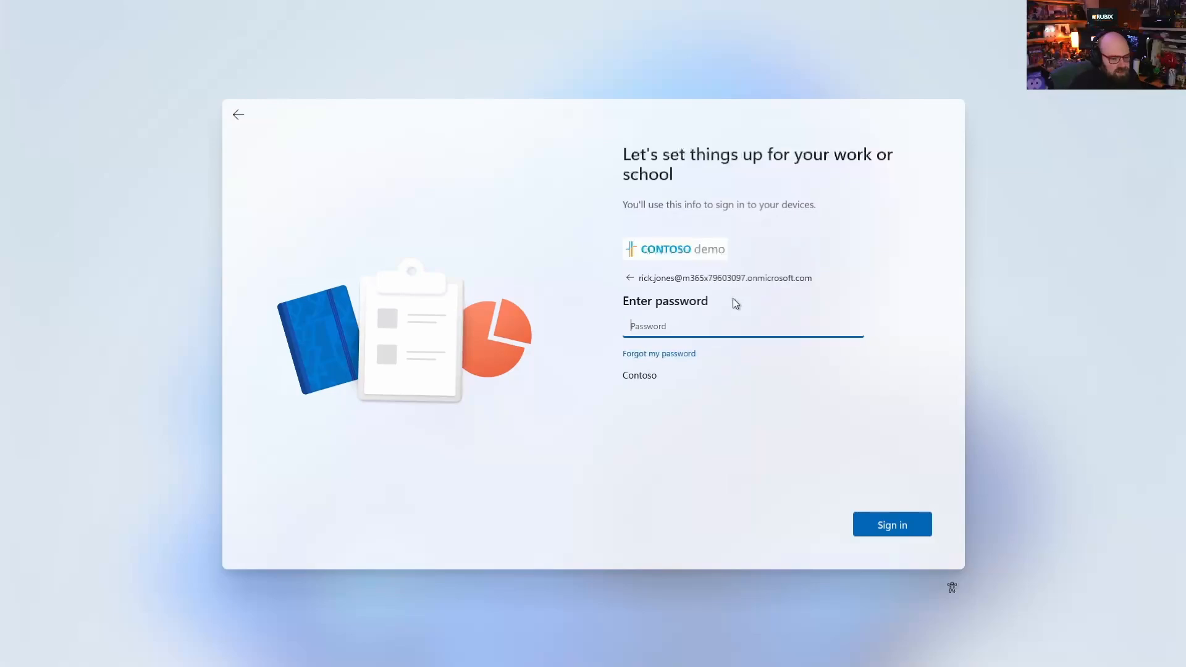
Enter the work account password and sign in
{"action": "type", "text": "•"}
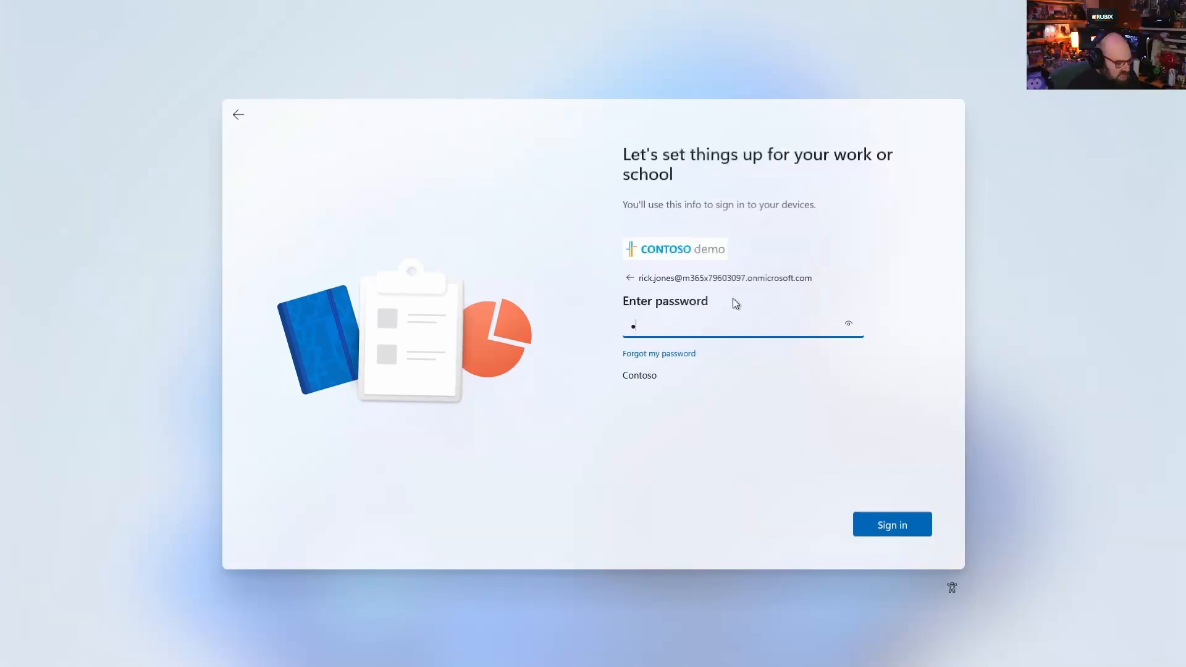
{"action": "key", "text": "BackSpace"}
{"action": "type", "text": "••••••"}
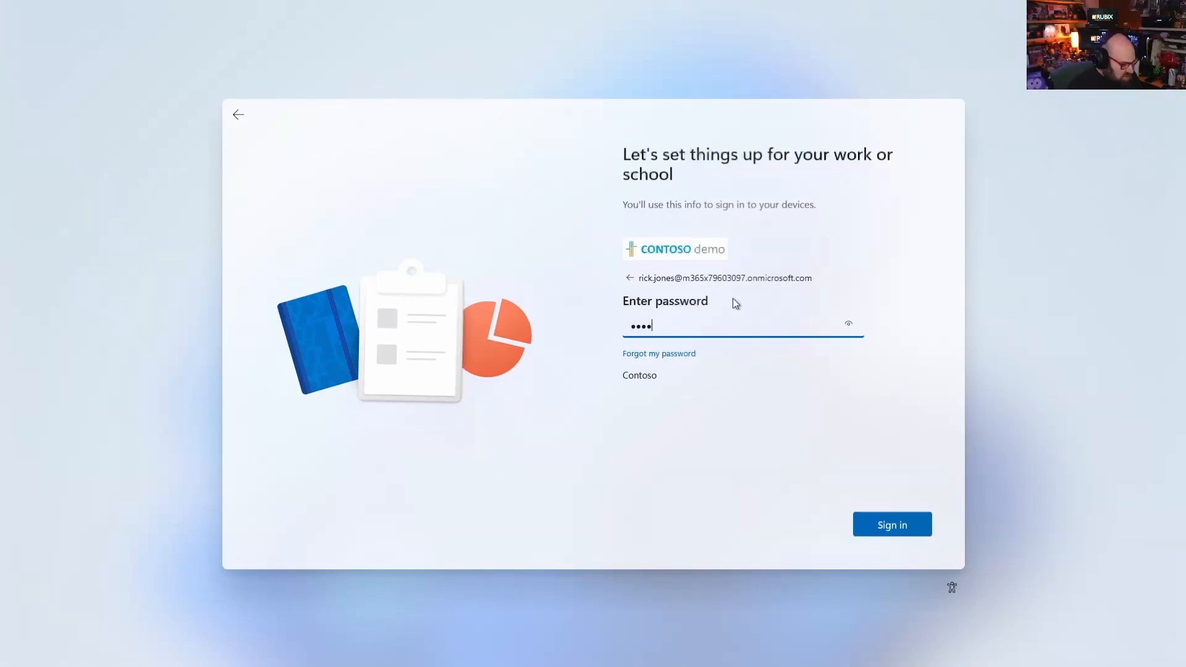
{"action": "type", "text": "•••••••"}
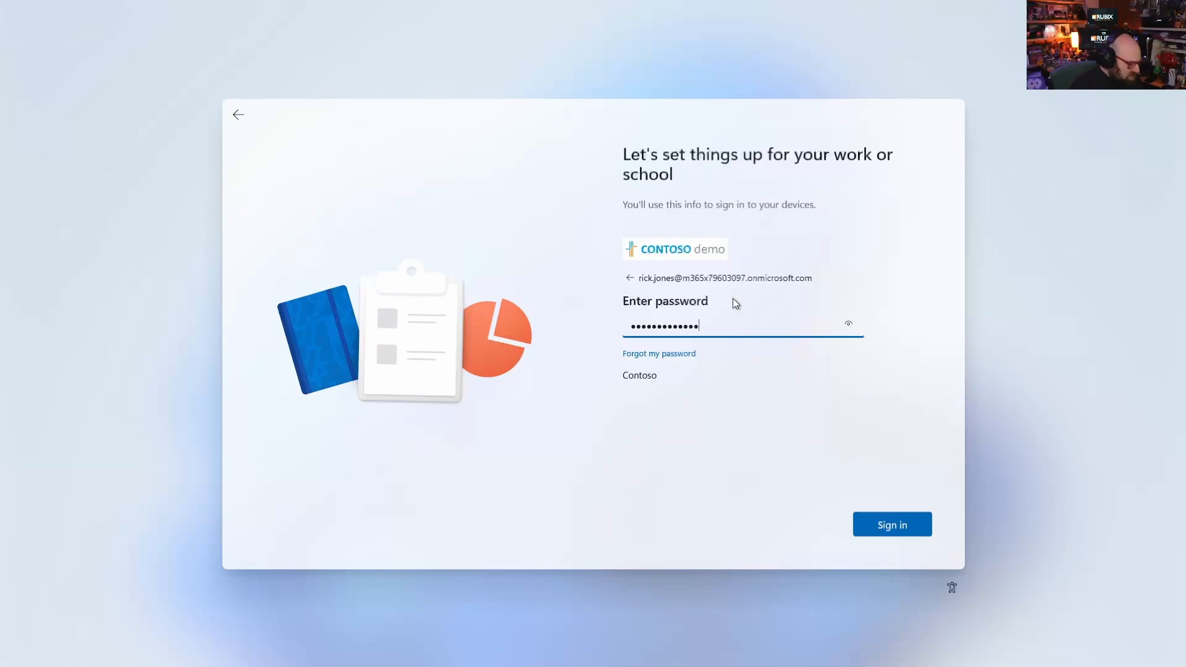
{"action": "key", "text": "Return"}
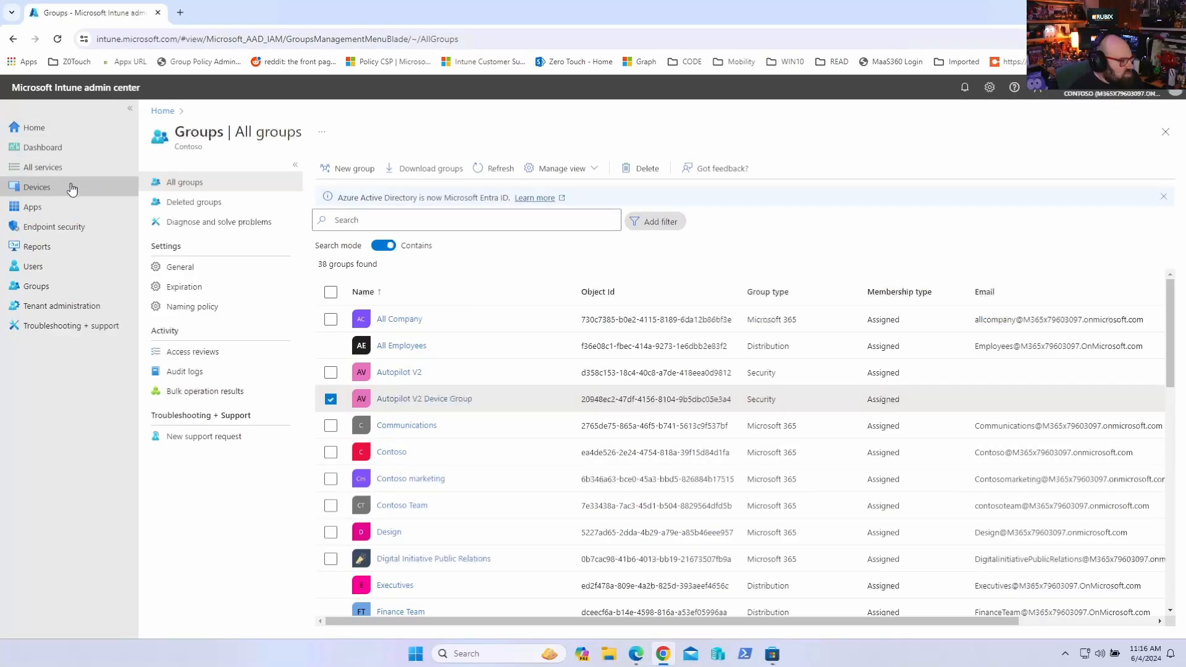
Open the Windows Autopilot device preparation policies from the device enrollment options
{"action": "left_click", "coordinate": [72, 188]}
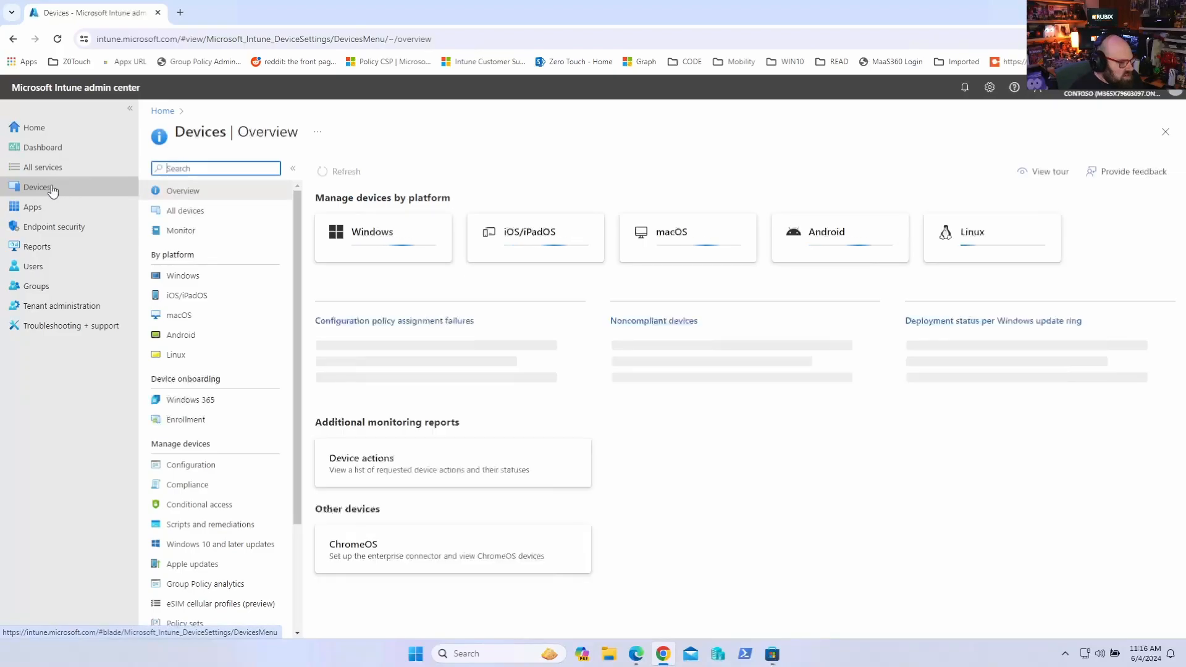
{"action": "left_click", "coordinate": [195, 422]}
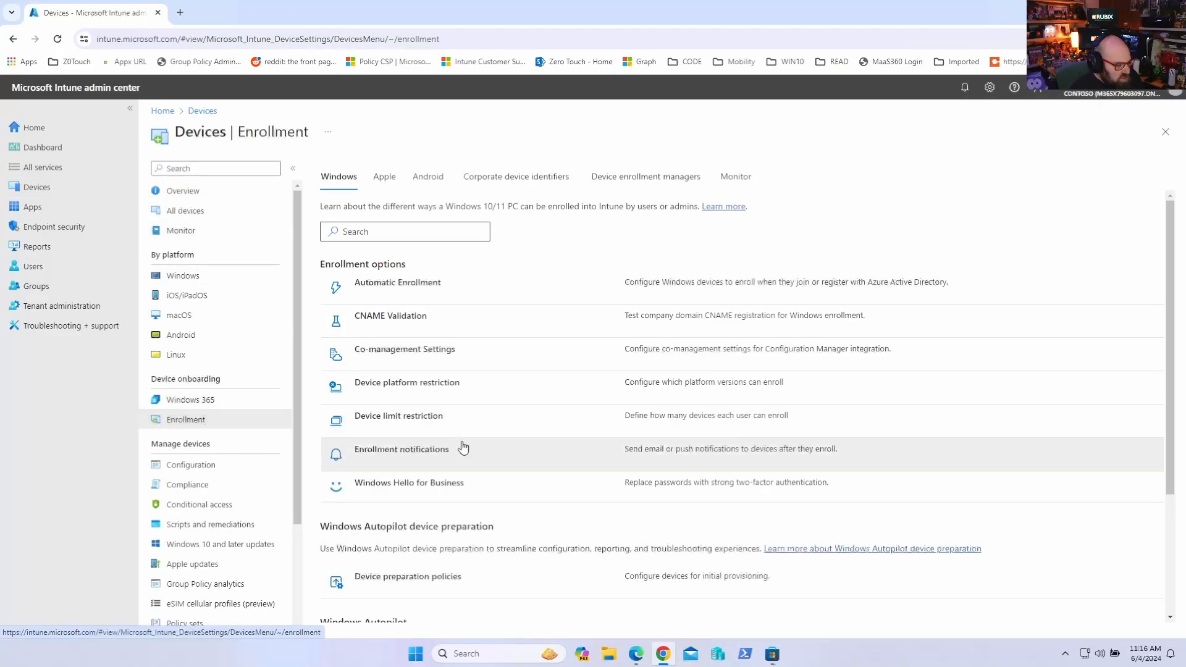
{"action": "scroll", "coordinate": [488, 454], "scroll_direction": "down", "scroll_amount": 2}
{"action": "scroll", "coordinate": [497, 457], "scroll_direction": "down", "scroll_amount": 1}
{"action": "scroll", "coordinate": [458, 405], "scroll_direction": "up", "scroll_amount": 4}
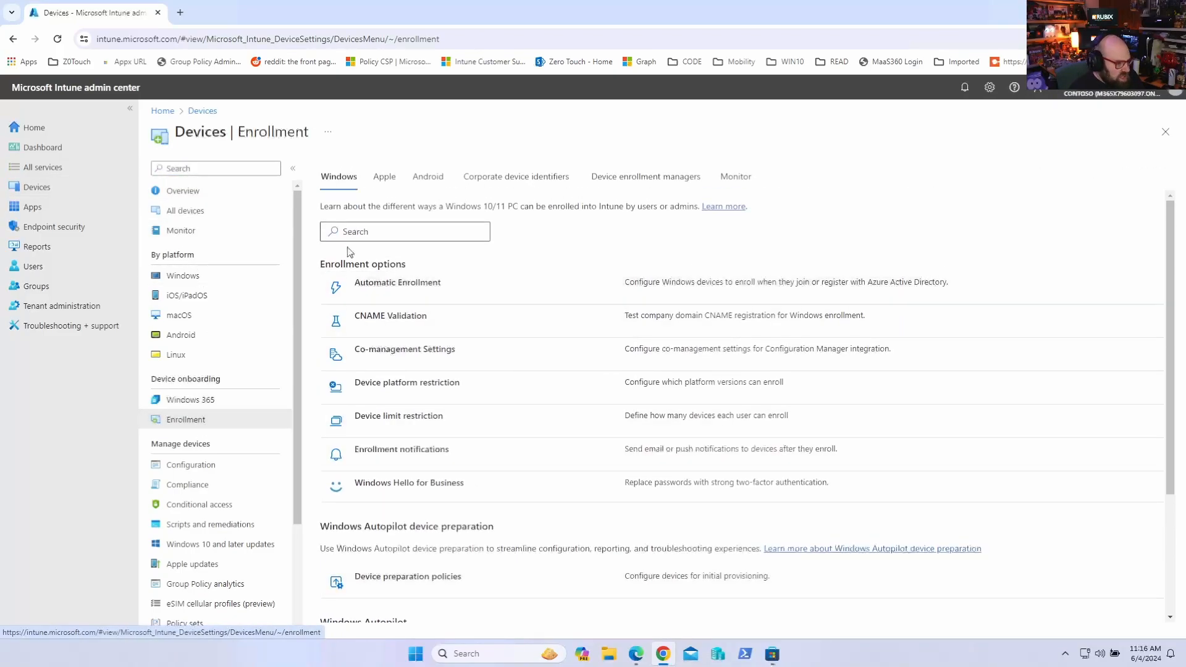
{"action": "scroll", "coordinate": [463, 334], "scroll_direction": "down", "scroll_amount": 6}
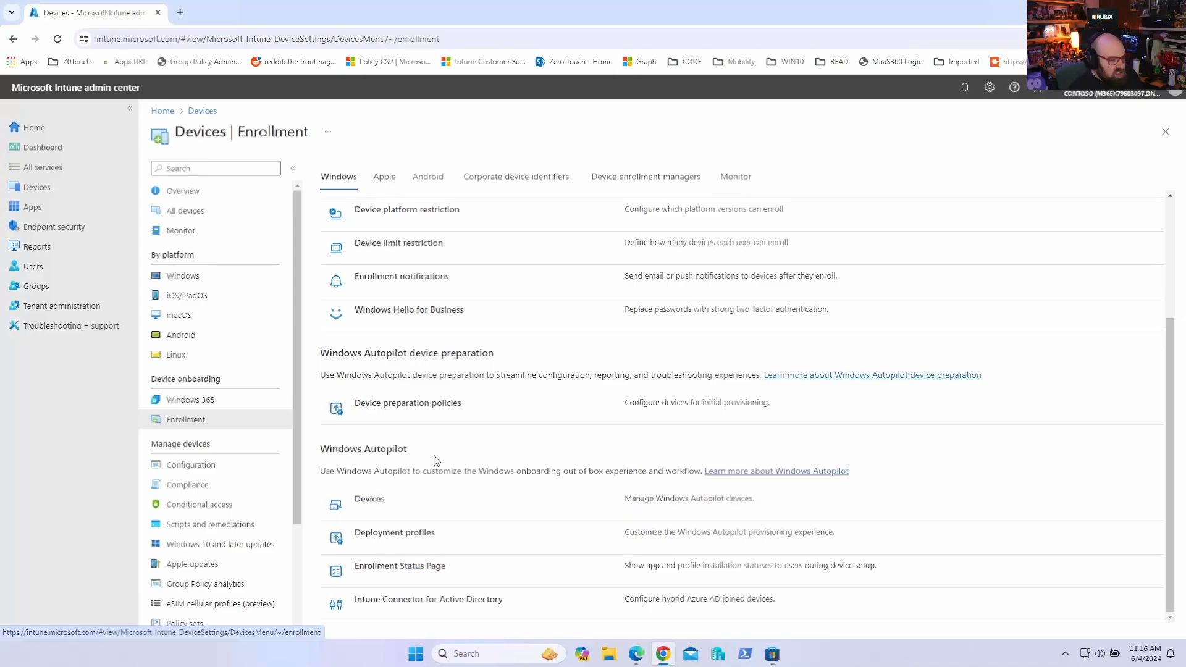
{"action": "left_click", "coordinate": [424, 409]}
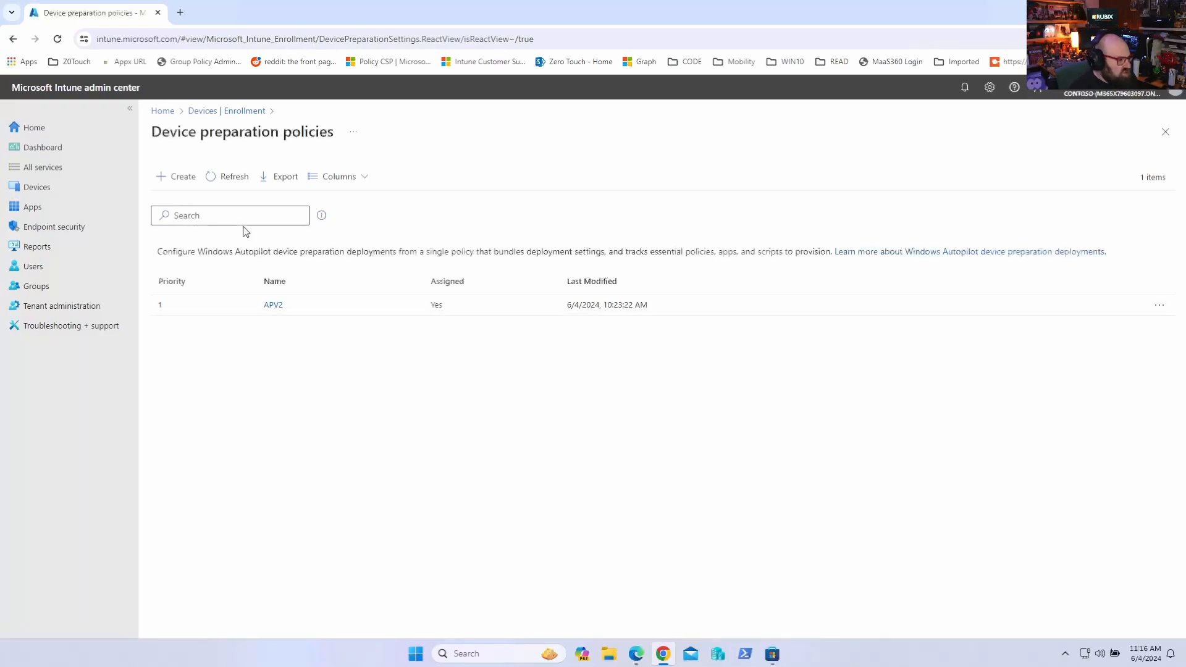
Create a new device preparation policy named YouTube profile and continue past the basics
{"action": "left_click", "coordinate": [176, 178]}
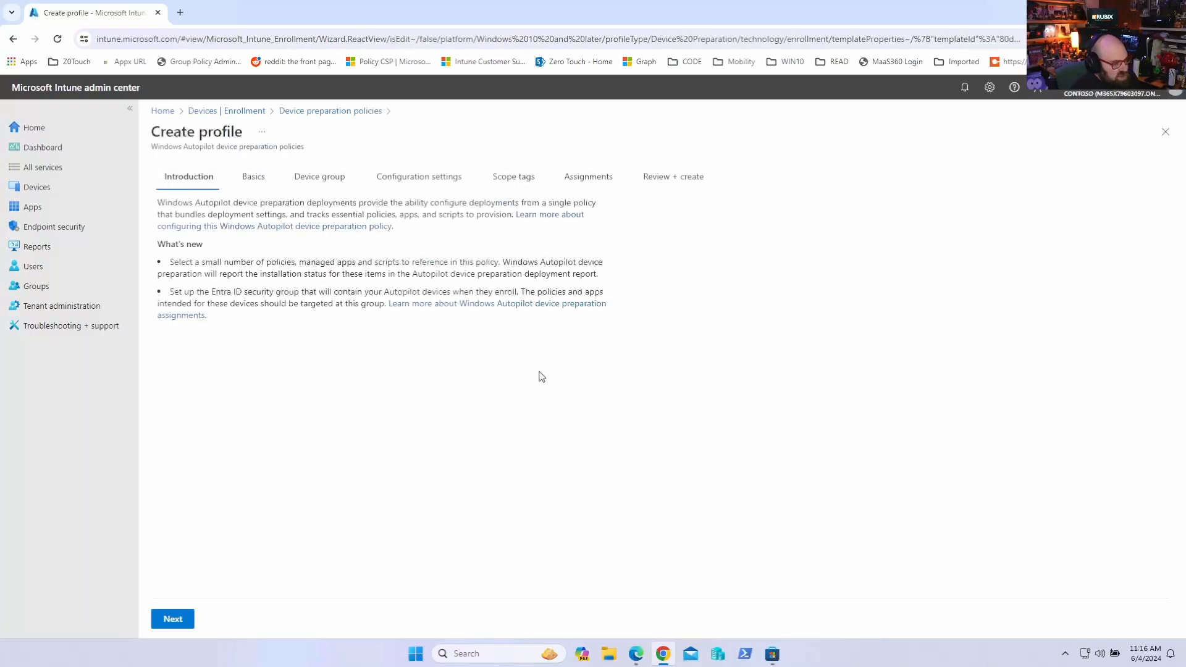
{"action": "left_click", "coordinate": [165, 620]}
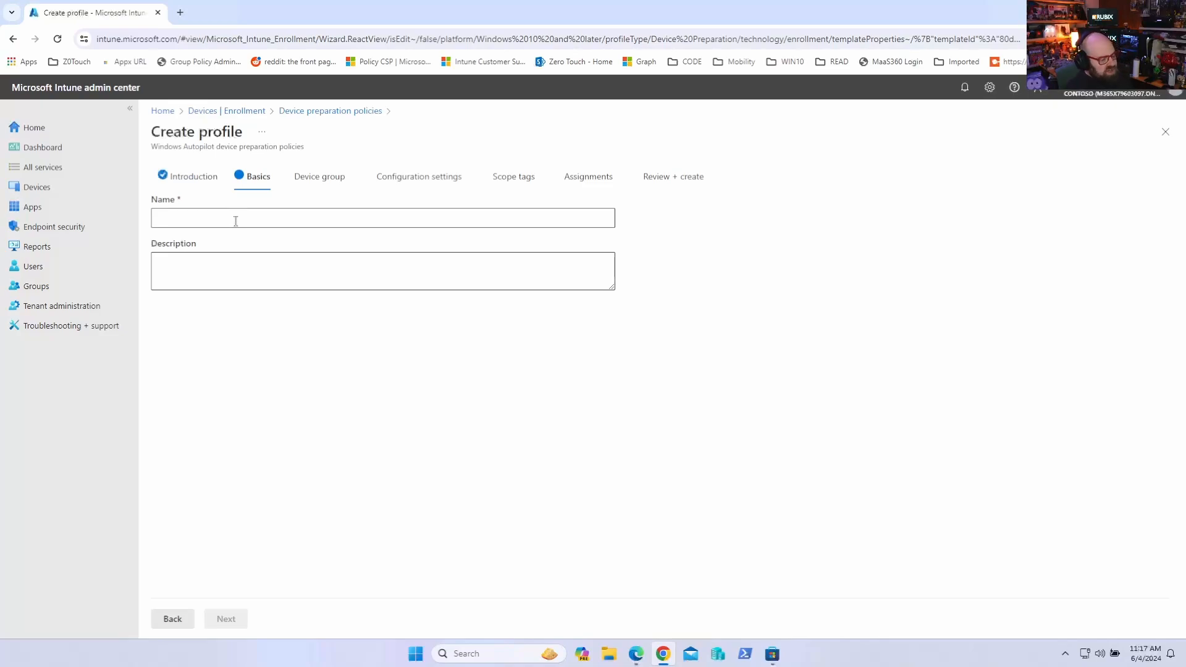
{"action": "left_click", "coordinate": [235, 221]}
{"action": "type", "text": "YouTube profile"}
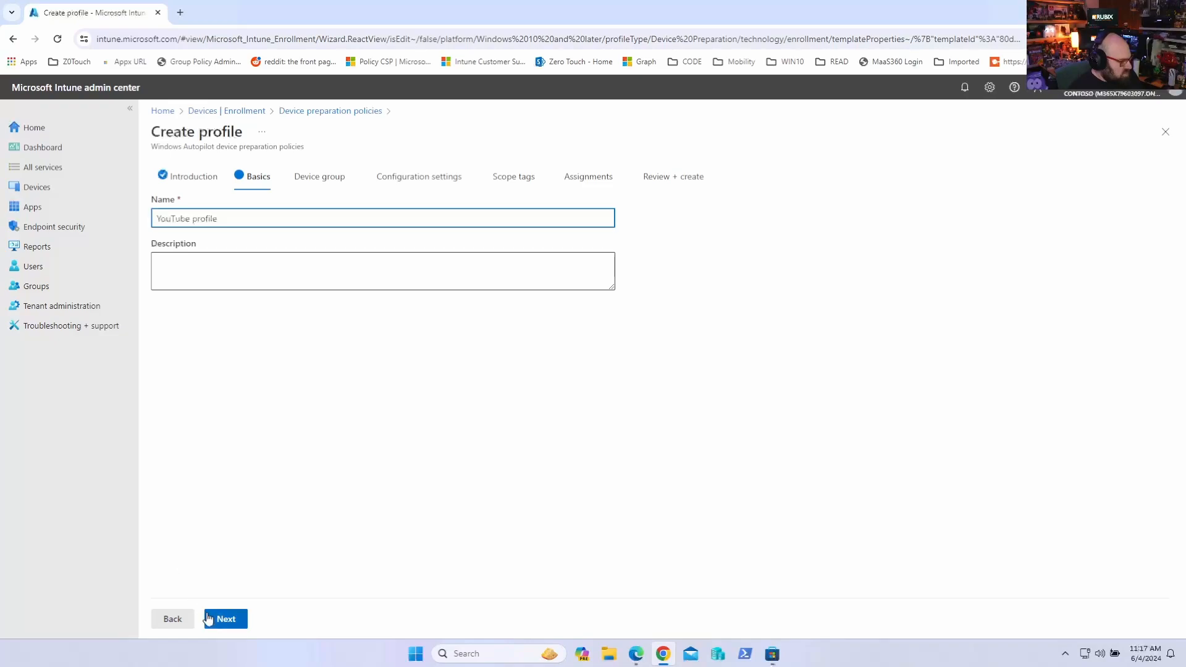
{"action": "left_click", "coordinate": [236, 624]}
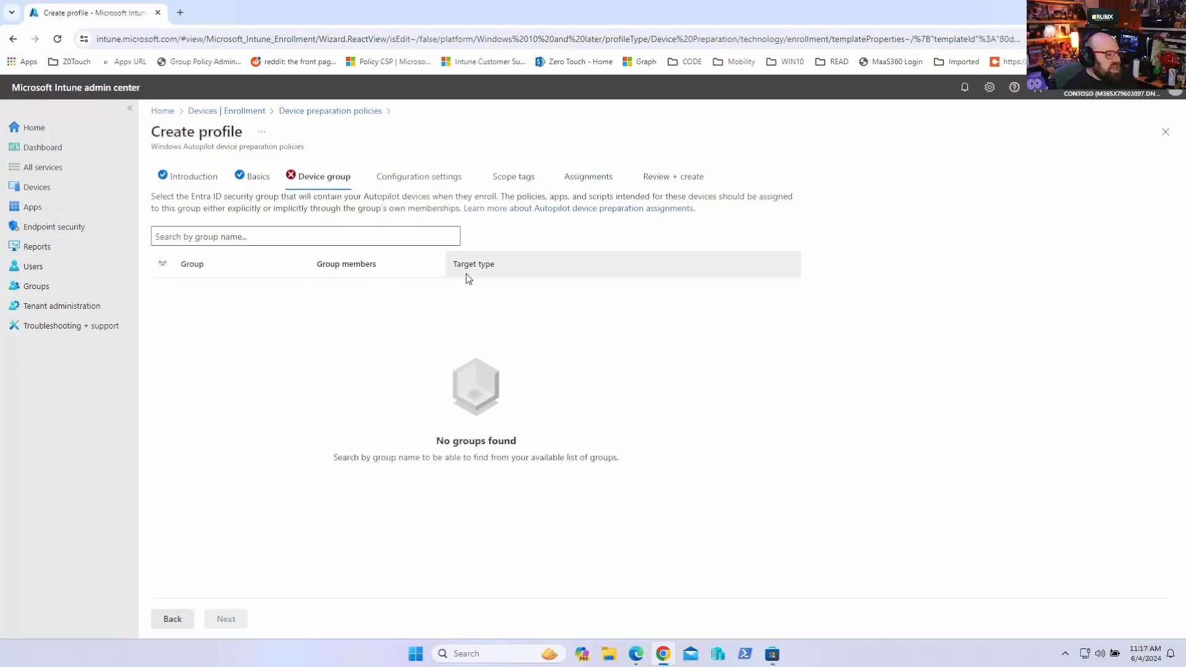
Search for and select the Autopilot V2 Device Group as the device group, then continue
{"action": "left_click", "coordinate": [336, 233]}
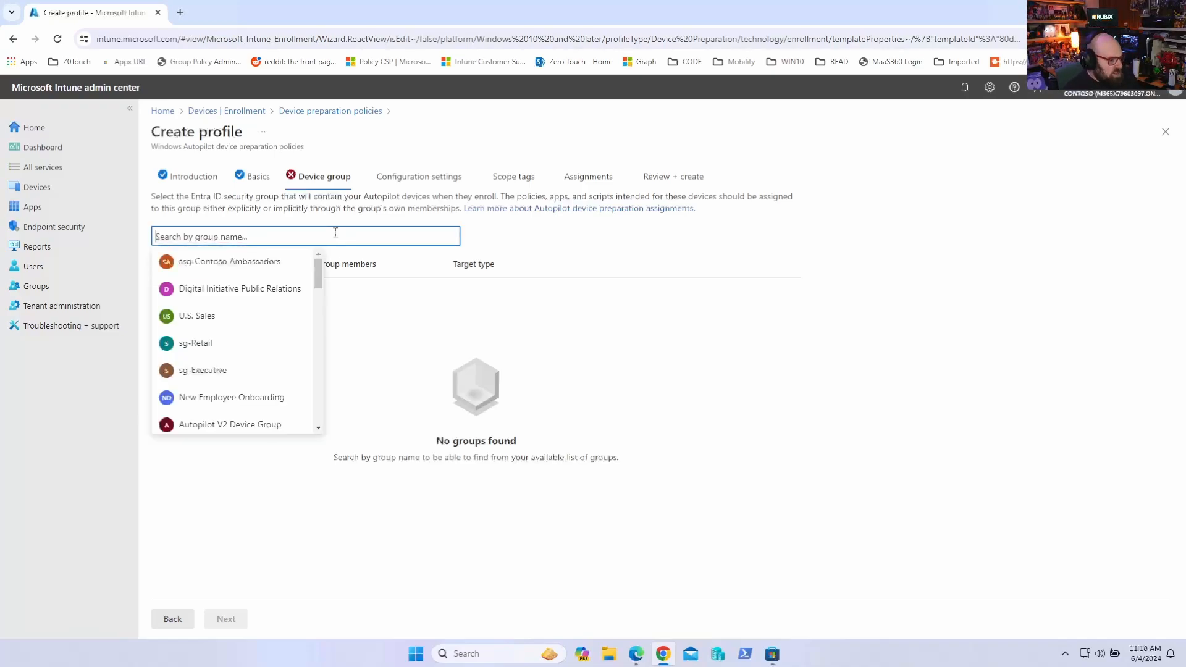
{"action": "type", "text": "autop"}
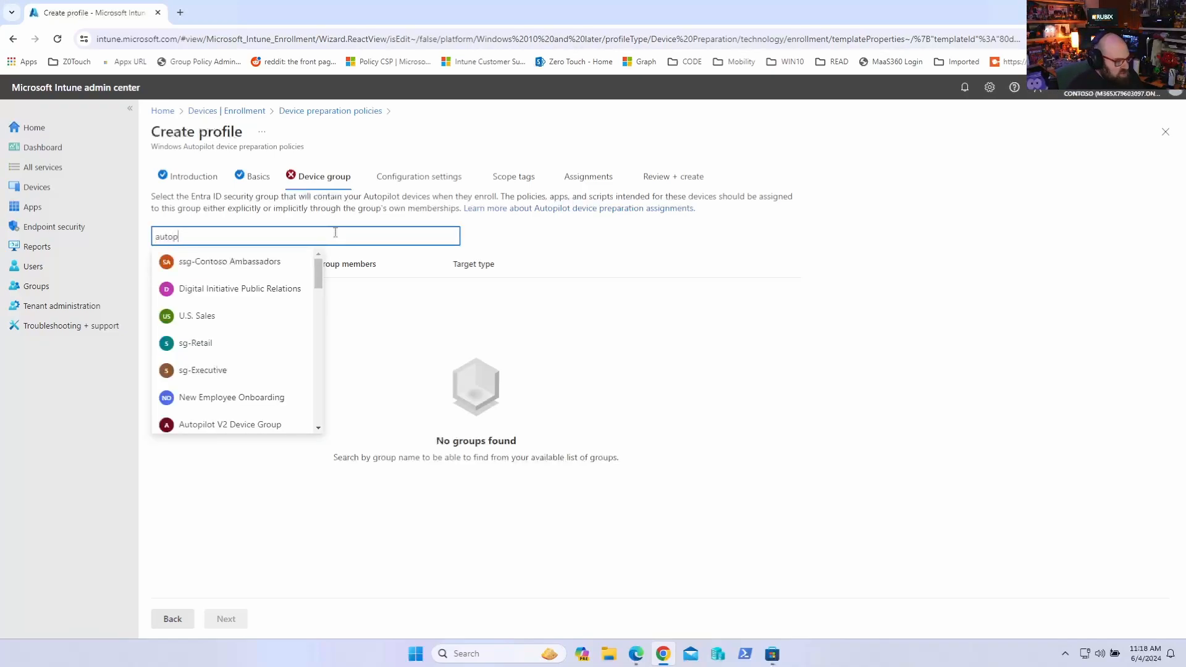
{"action": "type", "text": "i"}
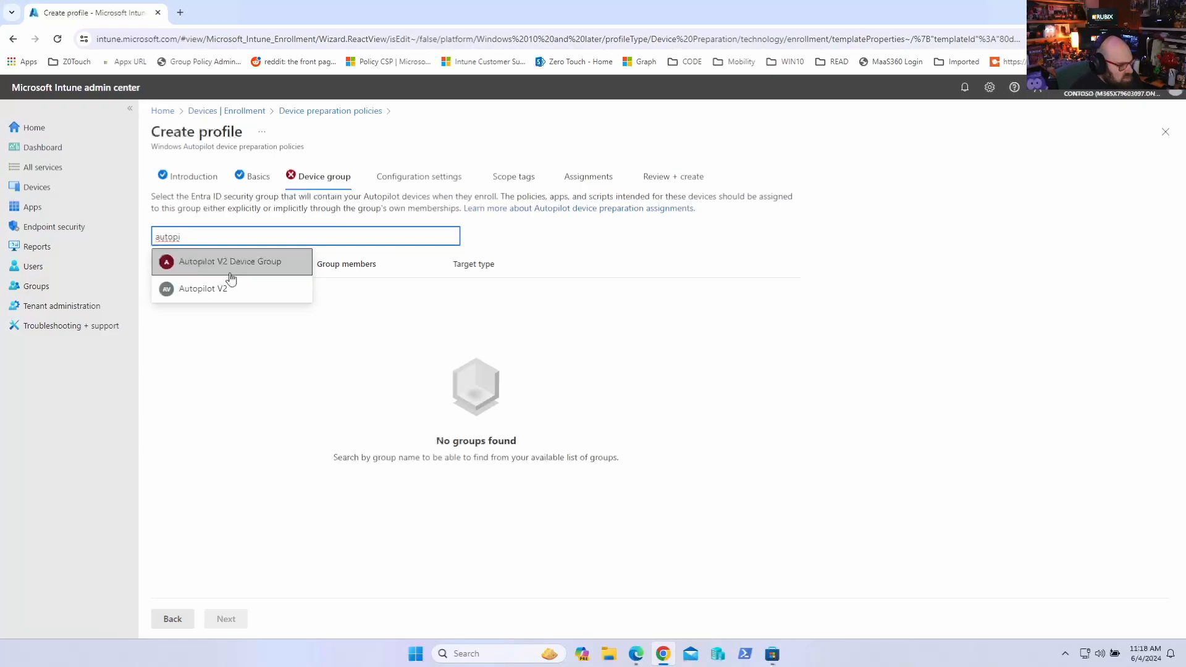
{"action": "left_click", "coordinate": [232, 270]}
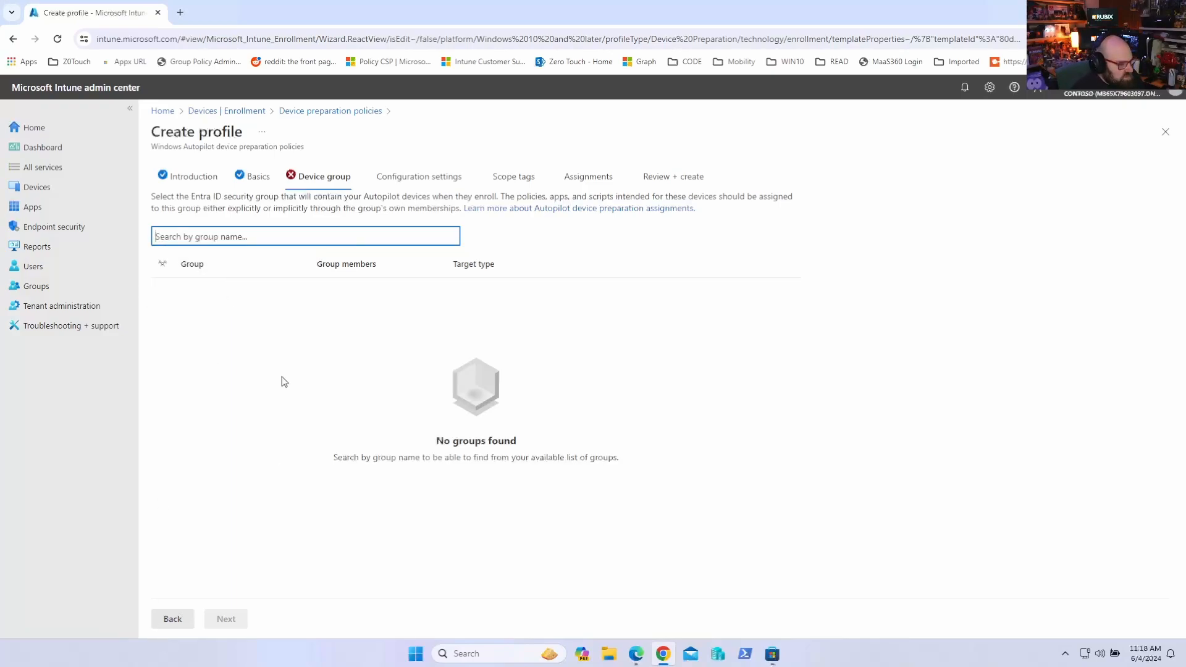
{"action": "left_click", "coordinate": [226, 619]}
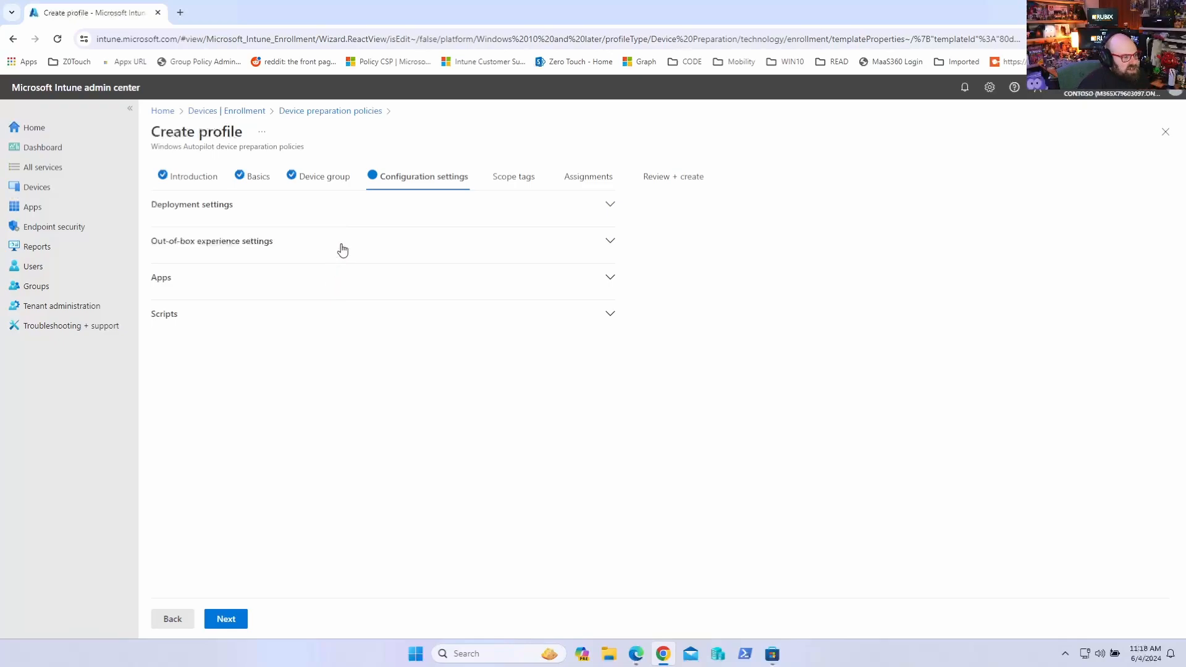
Expand the deployment settings and examine the deployment mode, deployment type and join type options
{"action": "left_click", "coordinate": [354, 223]}
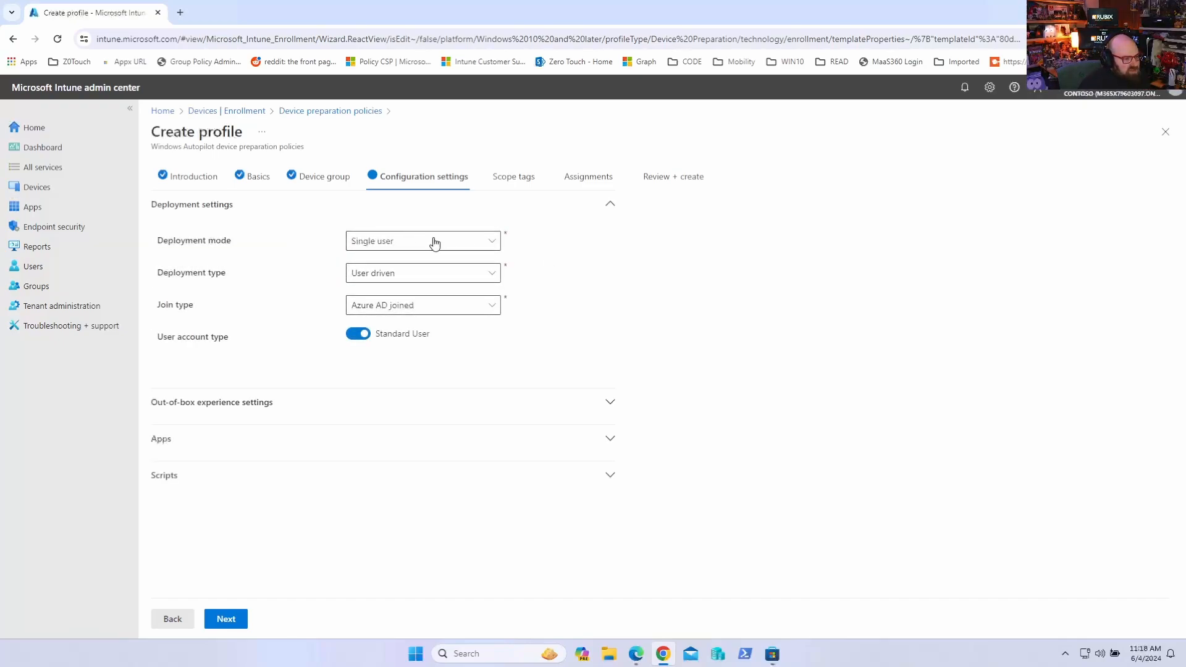
{"action": "left_click", "coordinate": [496, 244]}
{"action": "left_click", "coordinate": [488, 272]}
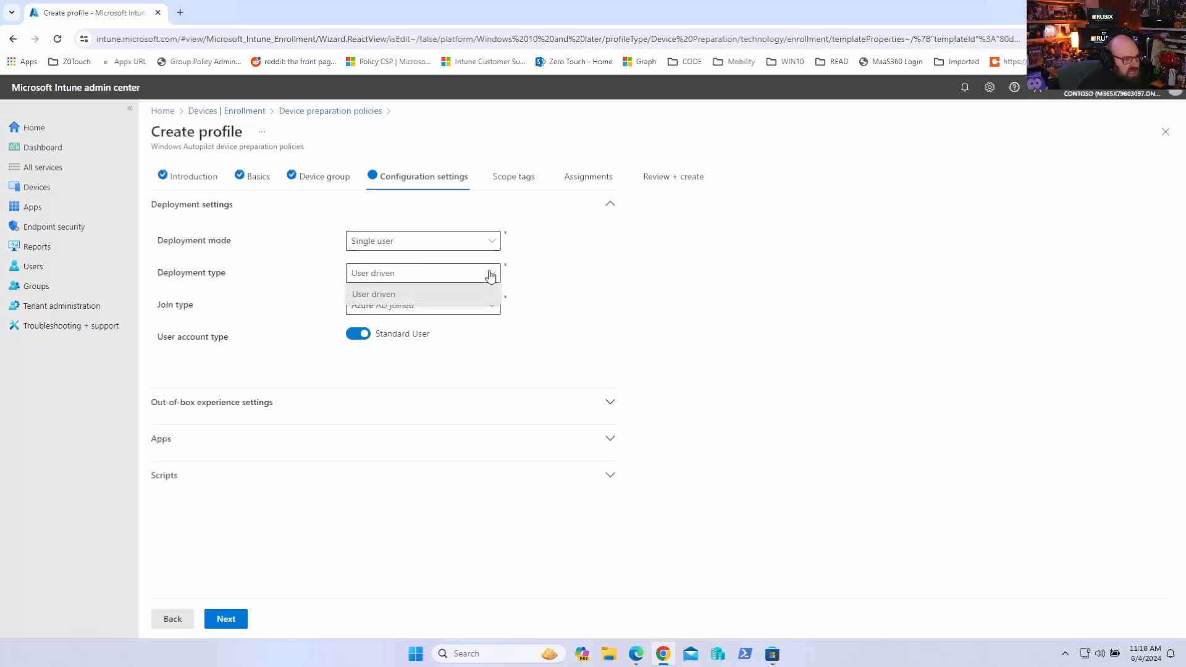
{"action": "left_click", "coordinate": [511, 297]}
{"action": "left_click", "coordinate": [481, 303]}
{"action": "left_click", "coordinate": [524, 304]}
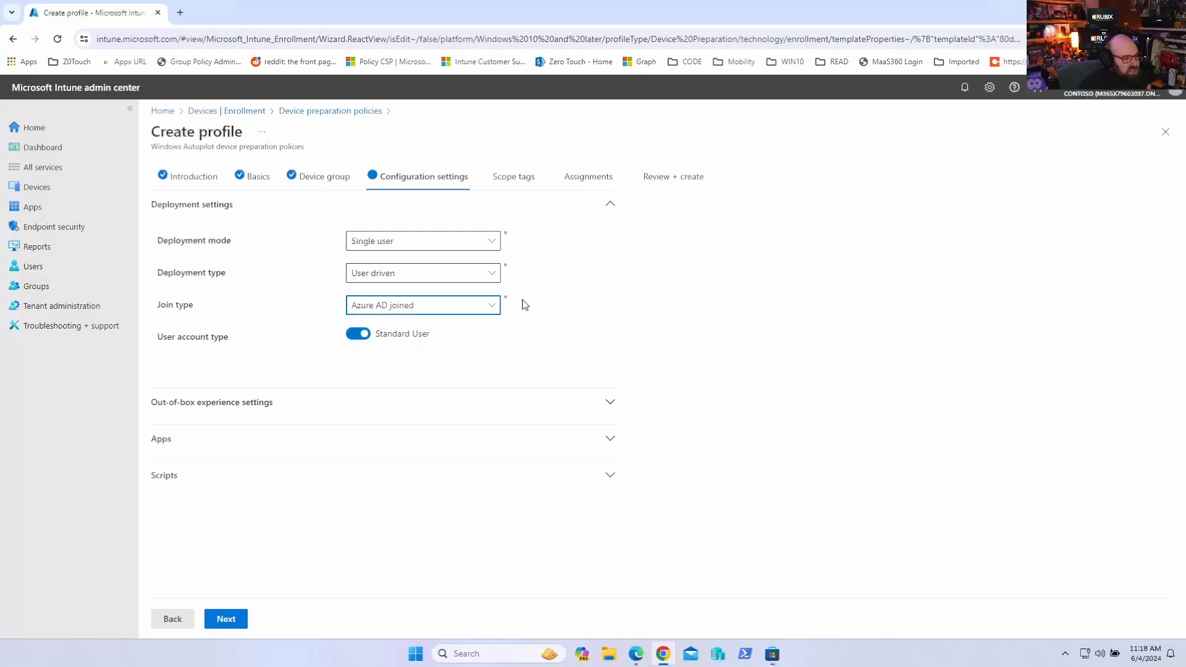
{"action": "left_click", "coordinate": [453, 249]}
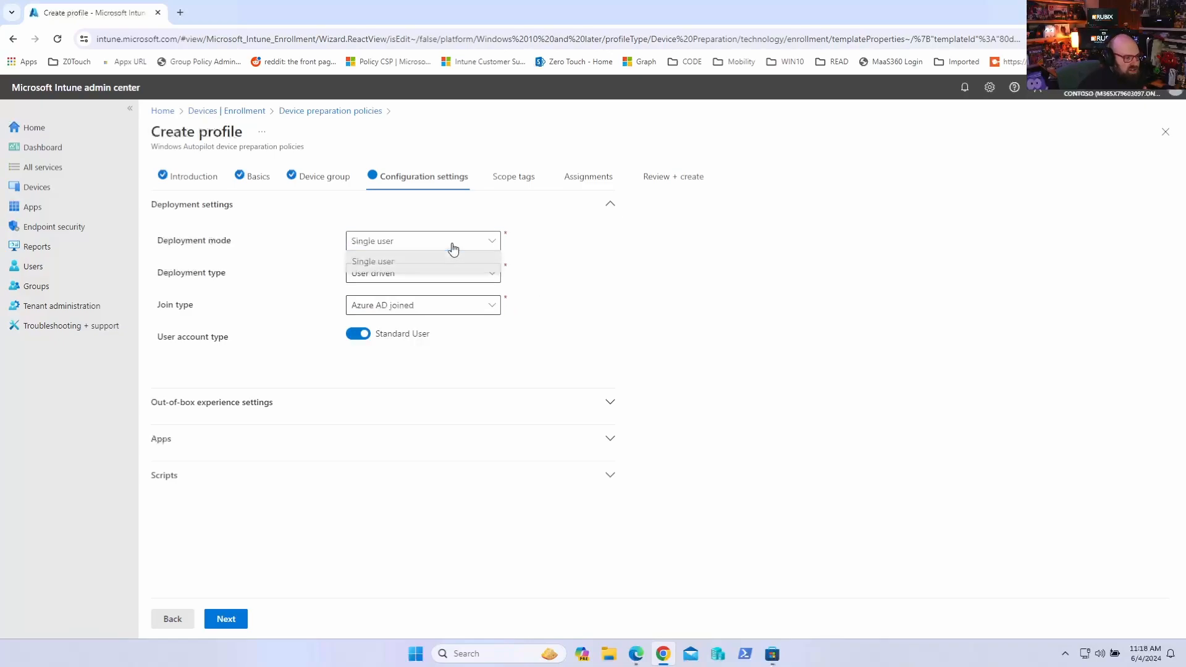
{"action": "left_click", "coordinate": [513, 239]}
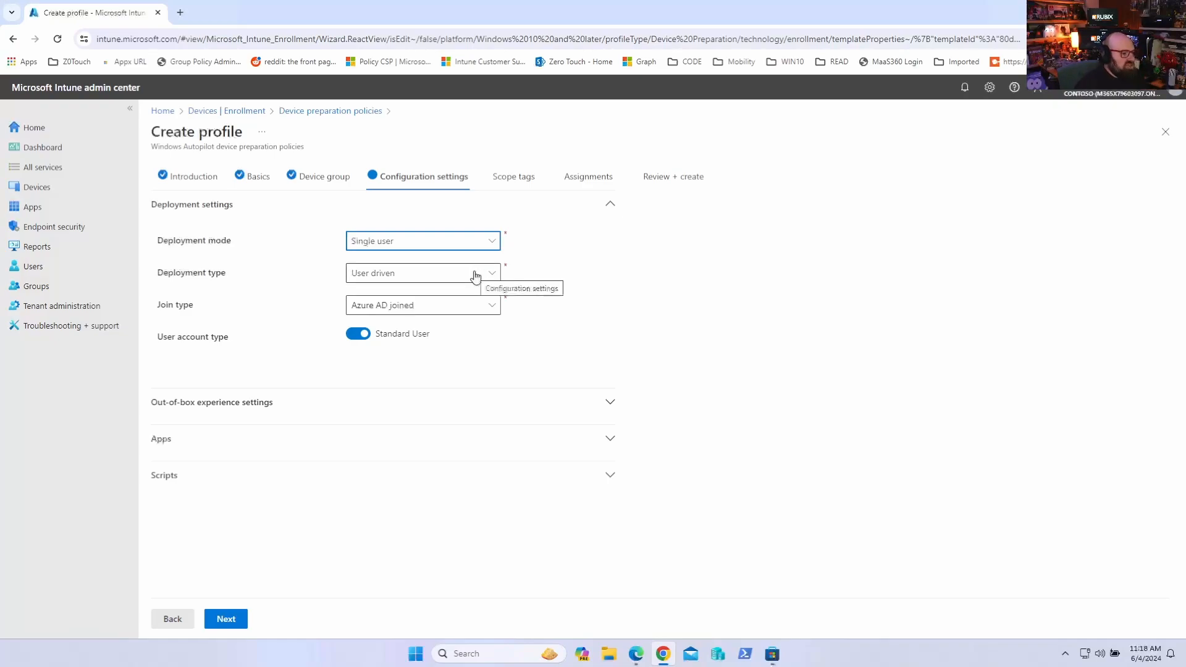
{"action": "left_click", "coordinate": [440, 276]}
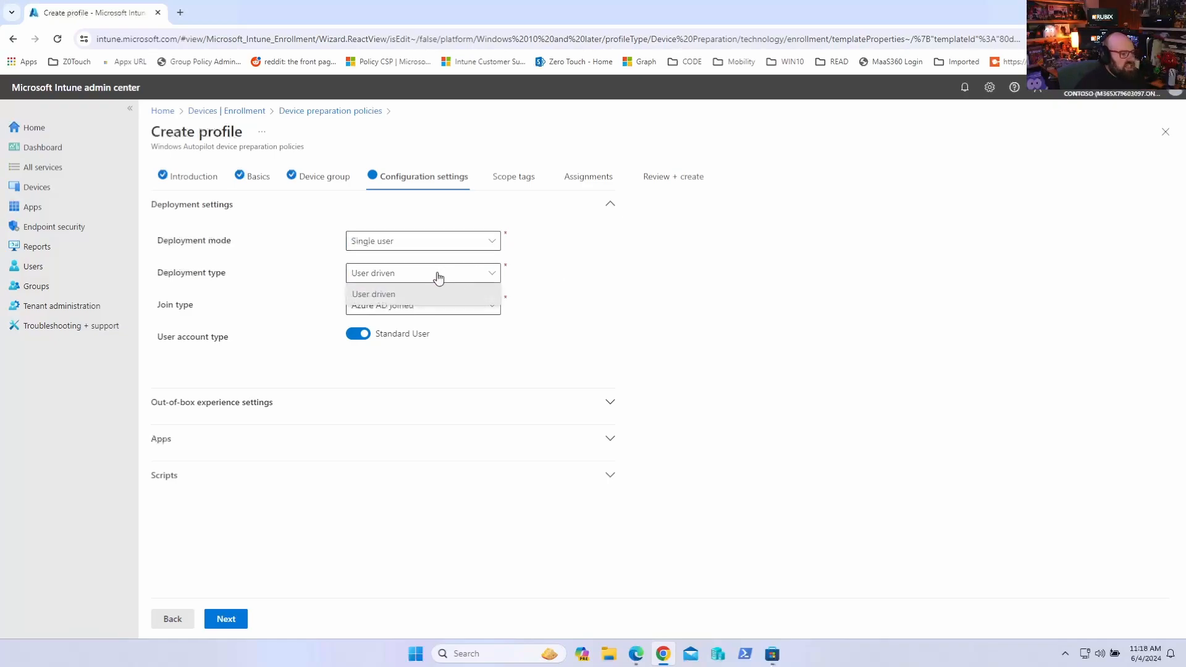
{"action": "left_click", "coordinate": [610, 255]}
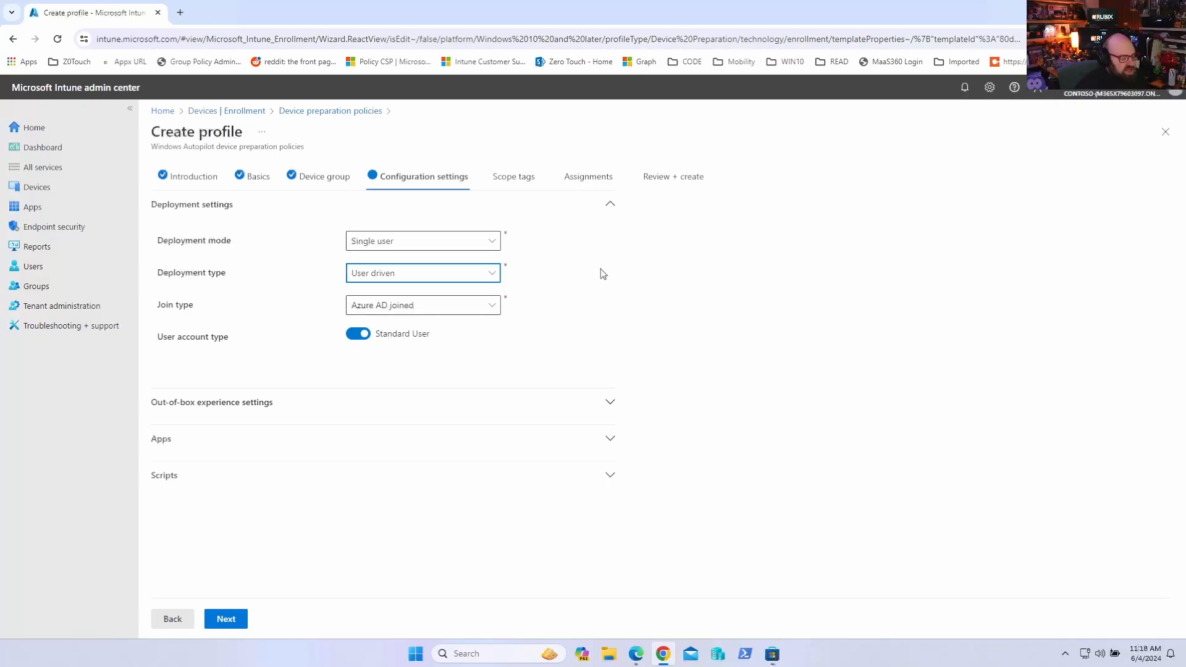
Set the user account type to Administrator
{"action": "left_click", "coordinate": [479, 309]}
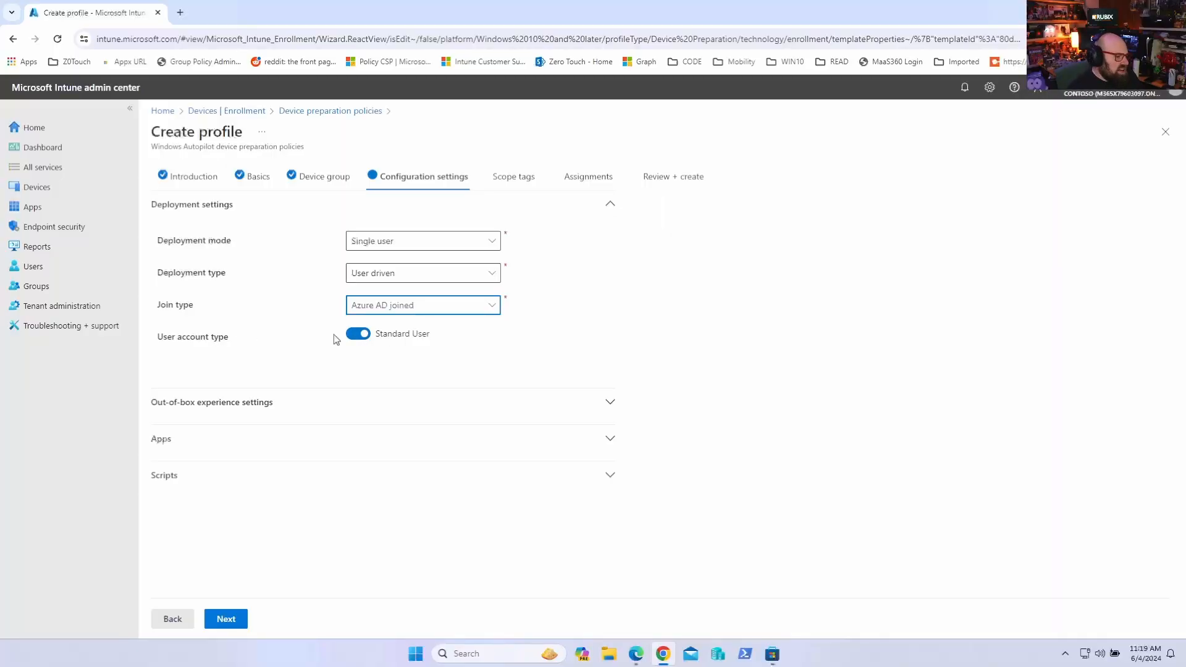
{"action": "left_click", "coordinate": [352, 337]}
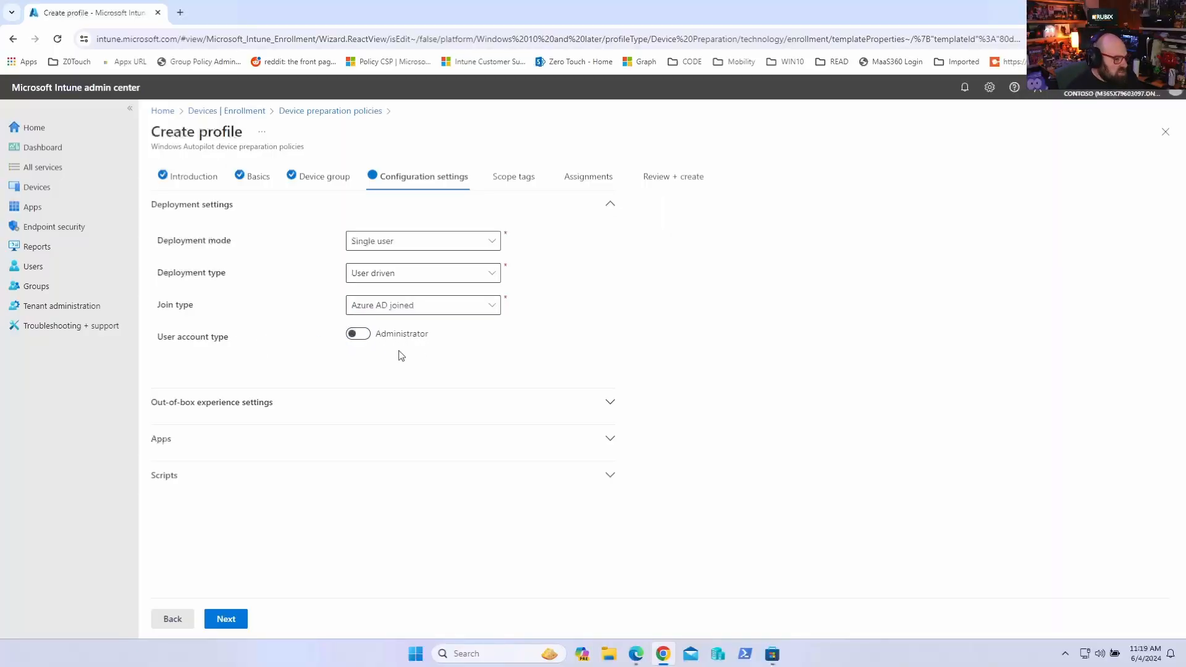
Switch the user account type to Standard User
{"action": "left_click", "coordinate": [357, 340]}
{"action": "left_click", "coordinate": [539, 417]}
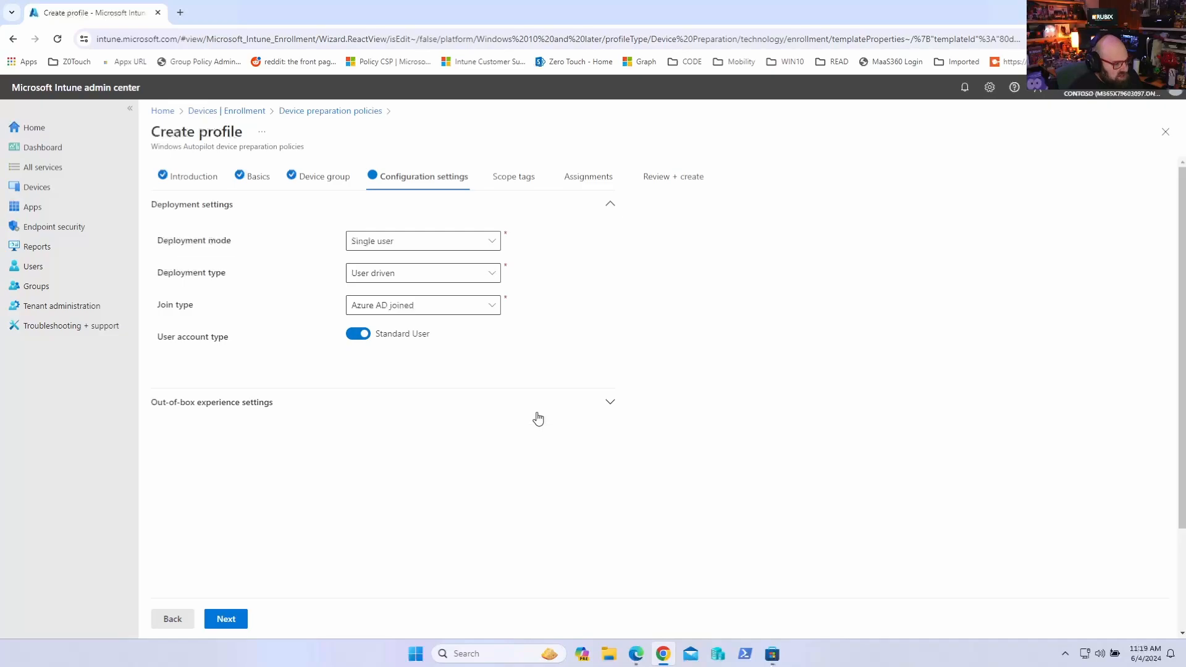
{"action": "scroll", "coordinate": [424, 398], "scroll_direction": "down", "scroll_amount": 2}
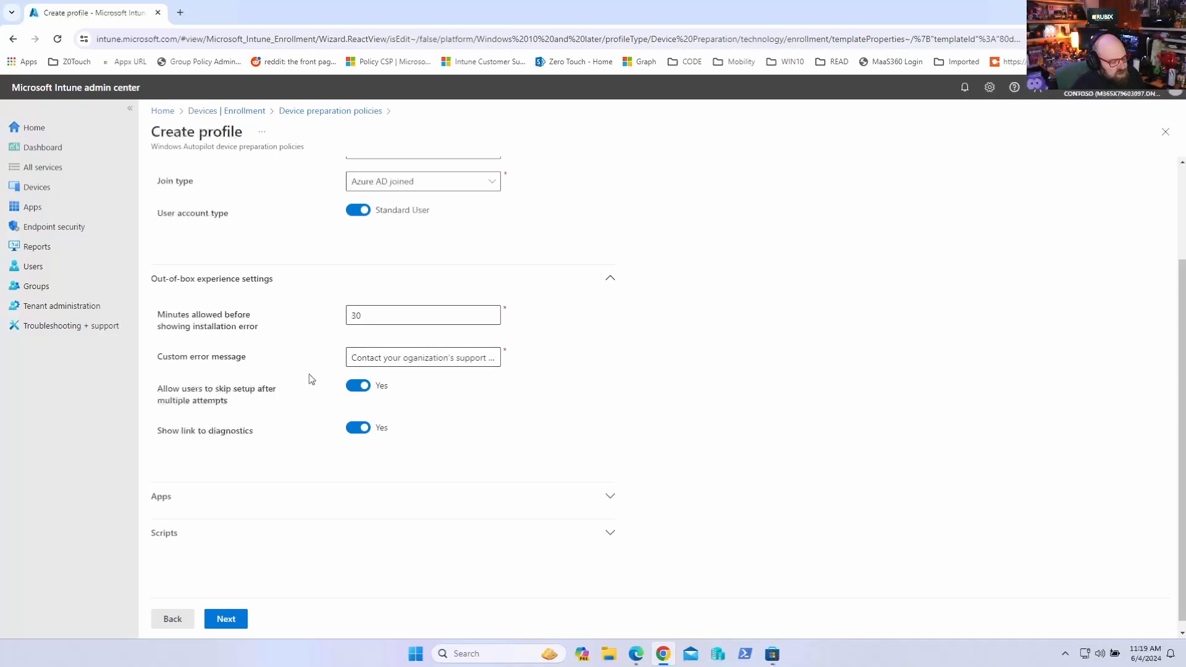
{"action": "scroll", "coordinate": [523, 391], "scroll_direction": "down", "scroll_amount": 1}
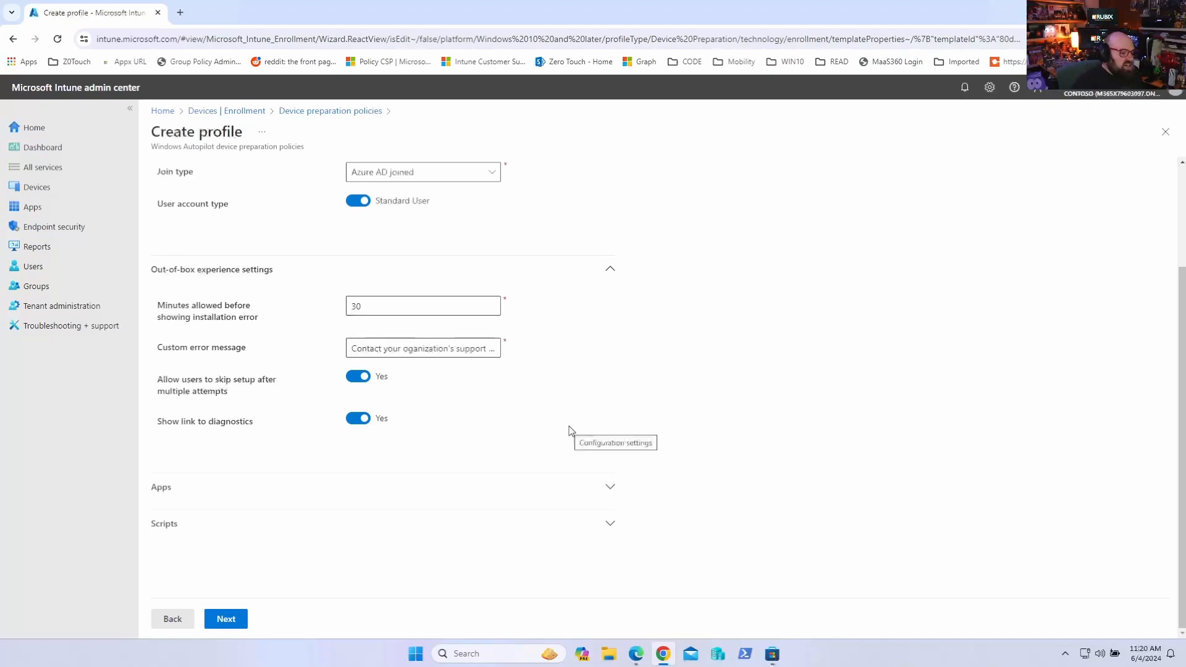
Expand the Apps and Scripts sections and browse their app and script selection panes without adding anything
{"action": "left_click", "coordinate": [509, 493]}
{"action": "scroll", "coordinate": [508, 486], "scroll_direction": "down", "scroll_amount": 3}
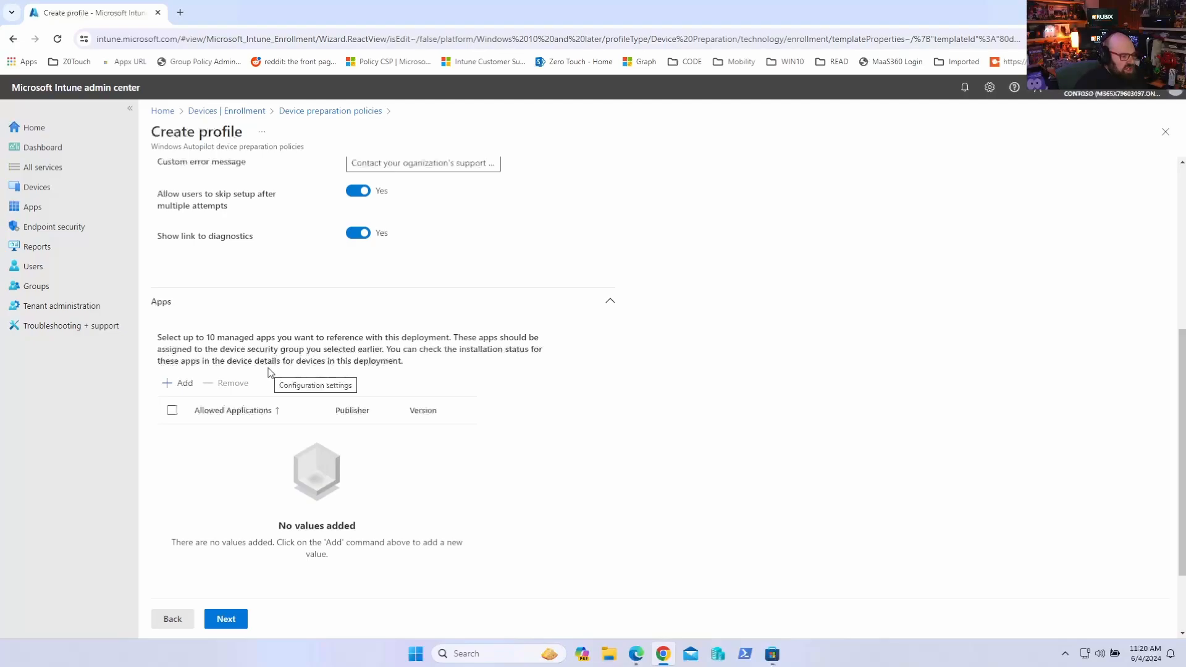
{"action": "left_click", "coordinate": [179, 383]}
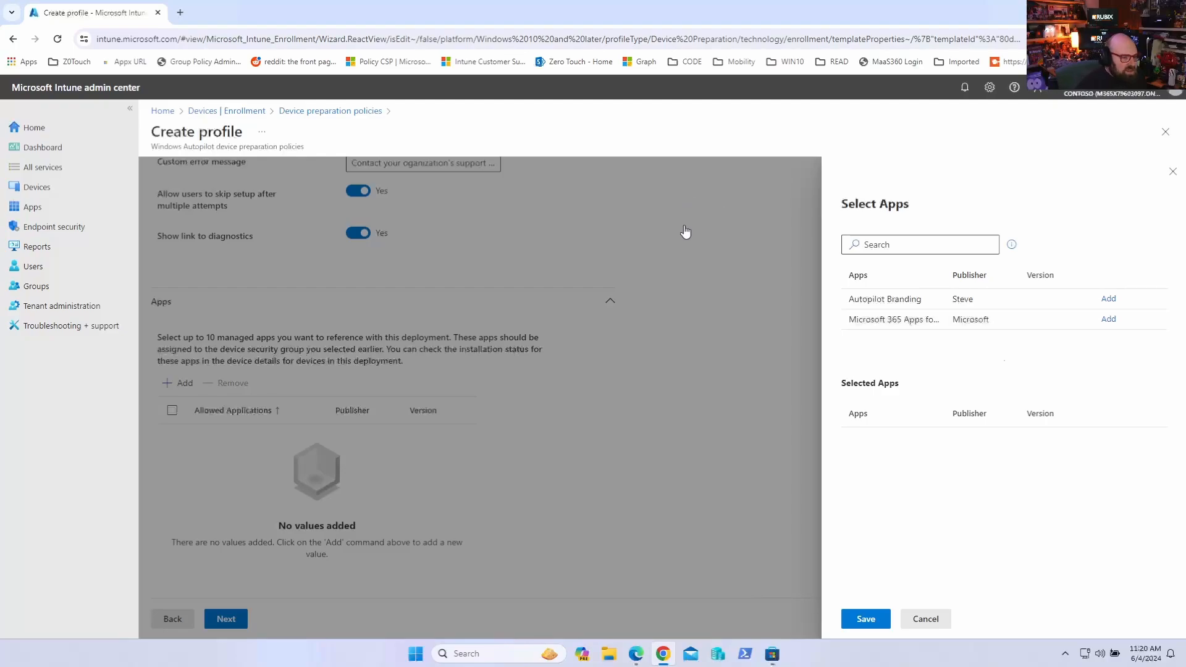
{"action": "left_click", "coordinate": [1173, 171]}
{"action": "scroll", "coordinate": [562, 351], "scroll_direction": "down", "scroll_amount": 2}
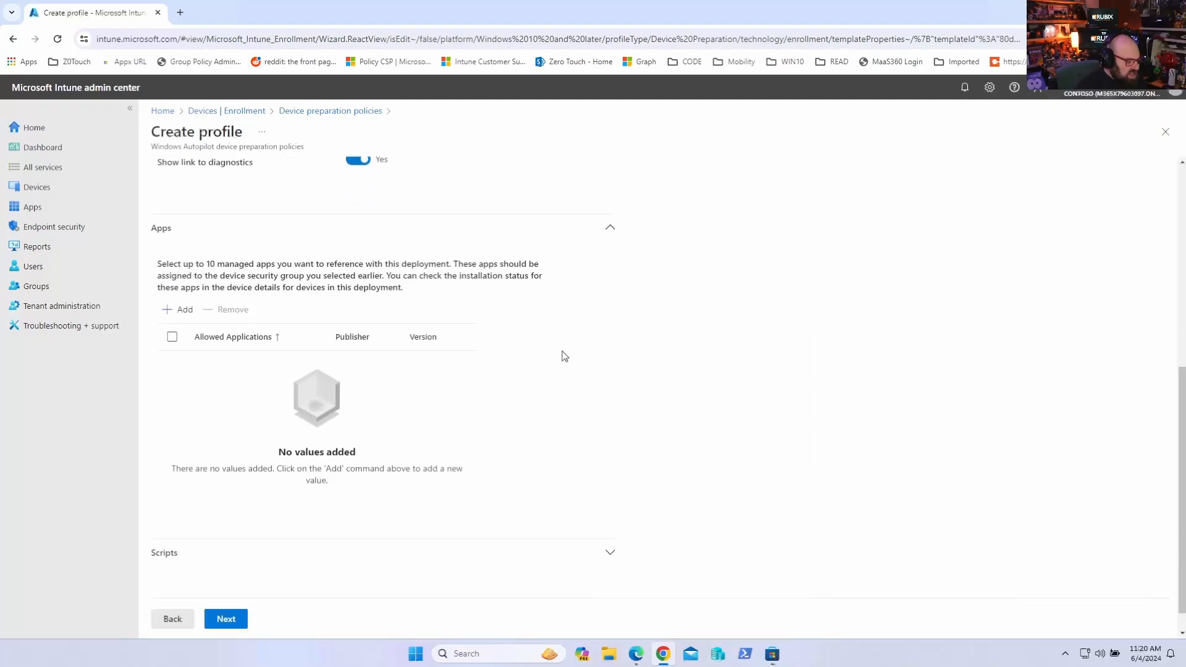
{"action": "left_click", "coordinate": [330, 525]}
{"action": "scroll", "coordinate": [336, 516], "scroll_direction": "down", "scroll_amount": 4}
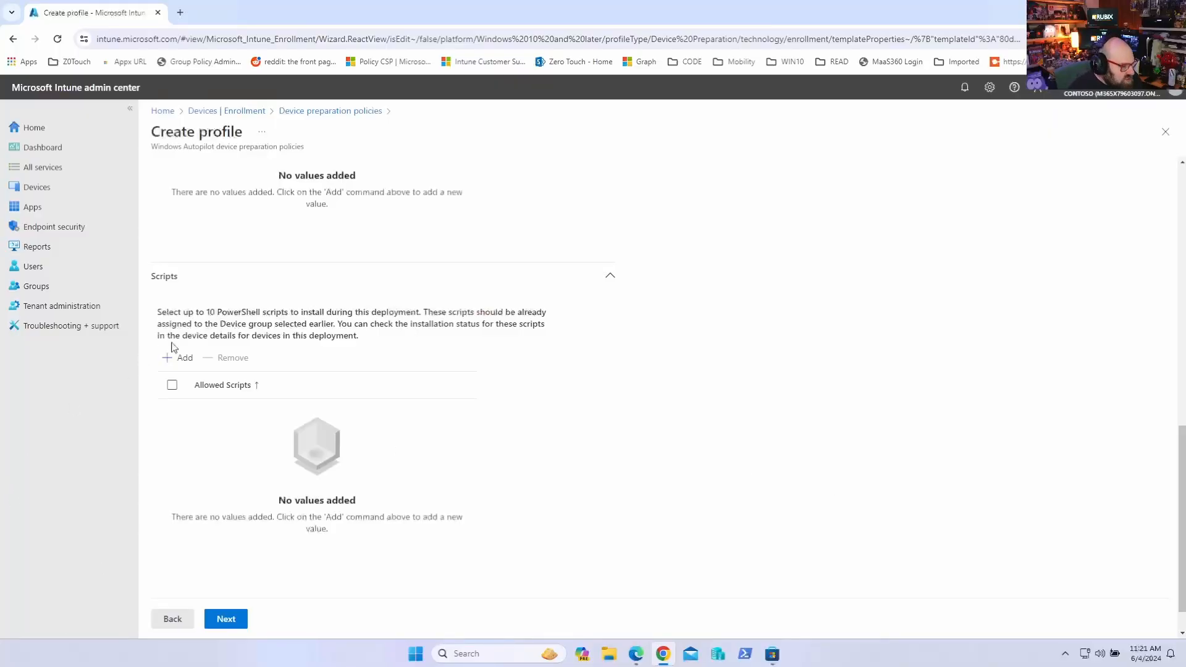
{"action": "left_click", "coordinate": [178, 357]}
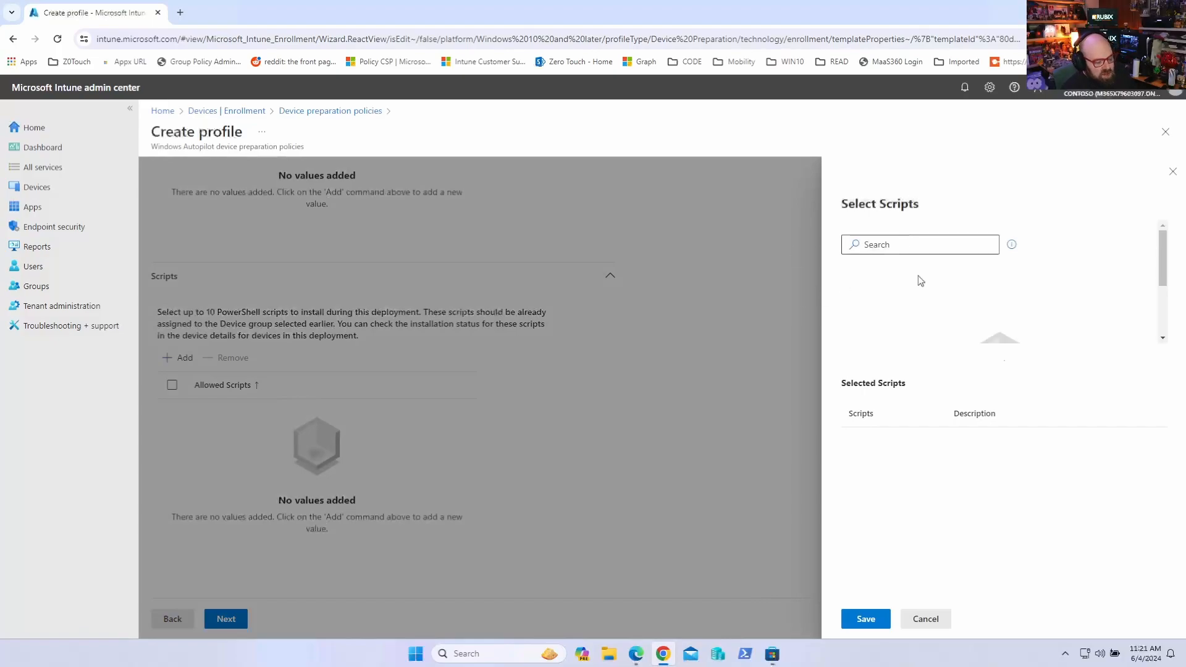
{"action": "left_click", "coordinate": [1172, 172]}
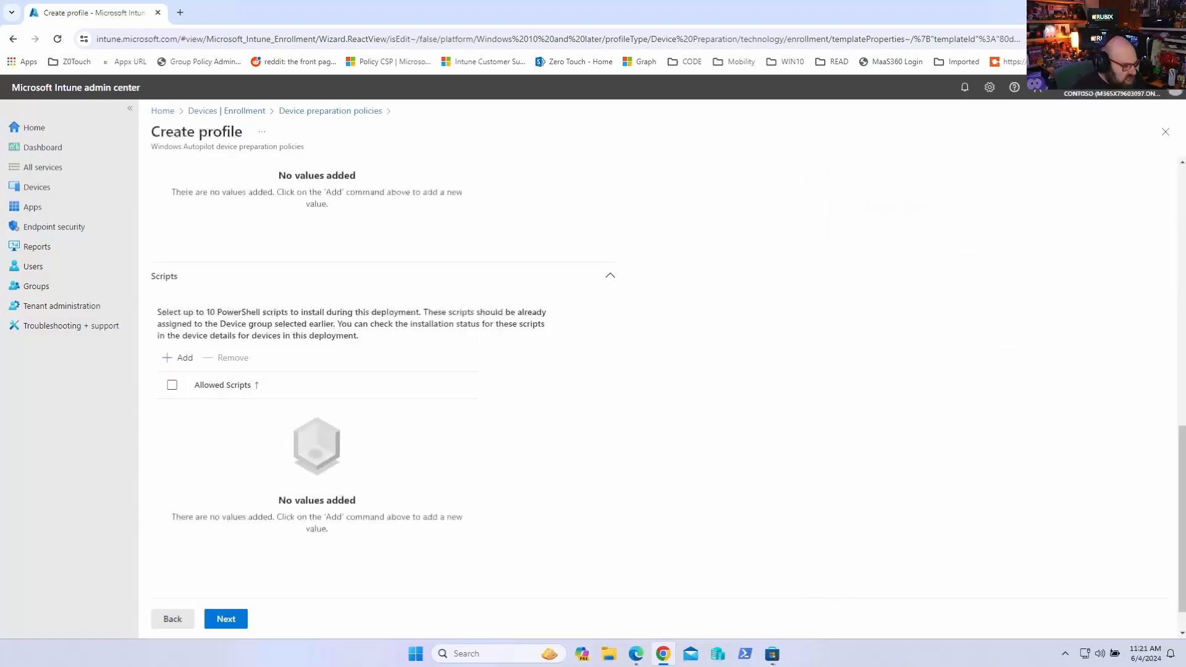
Continue past scope tags and assign the policy to the Autopilot V2 group
{"action": "left_click", "coordinate": [244, 617]}
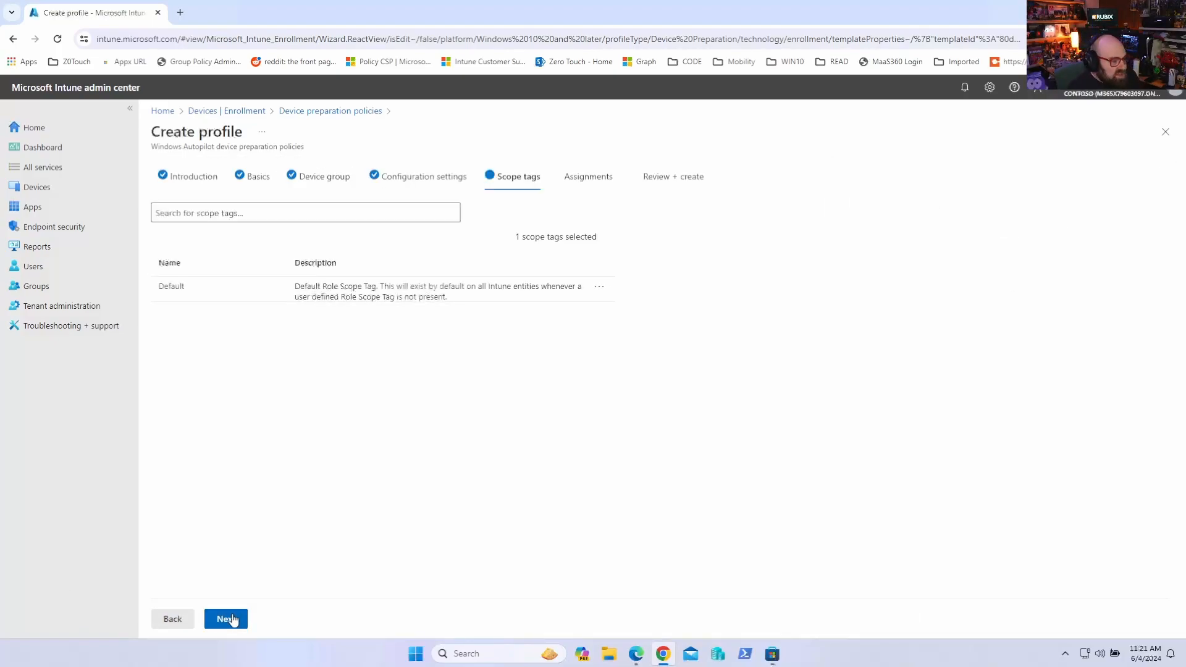
{"action": "left_click", "coordinate": [228, 619]}
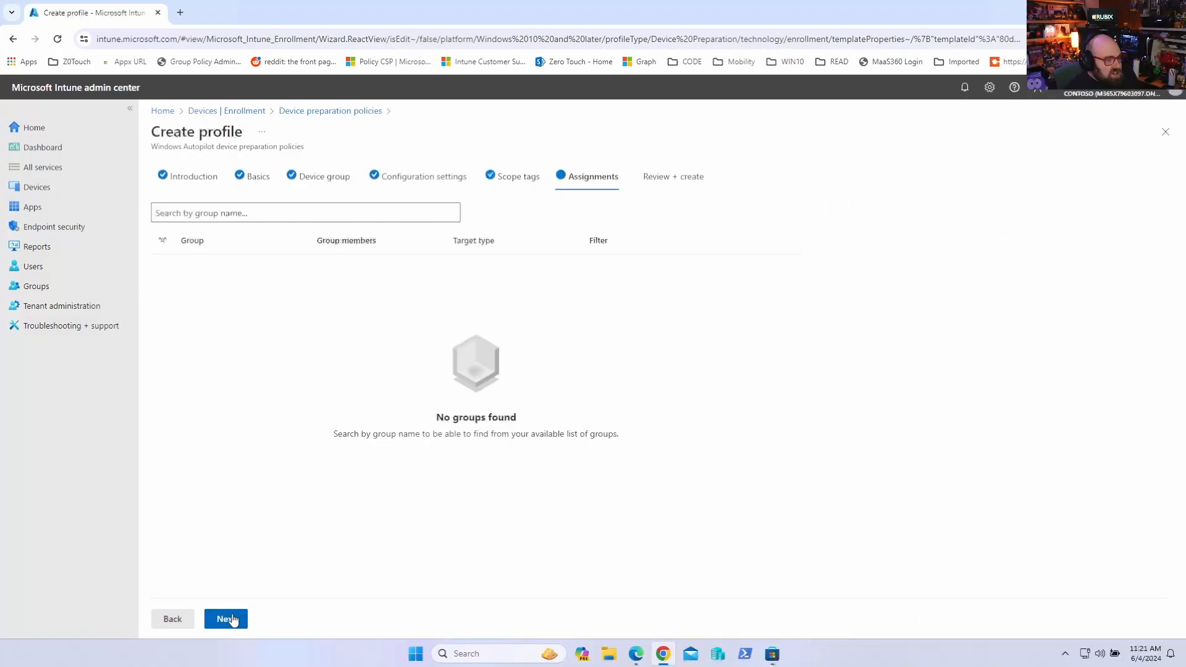
{"action": "left_click", "coordinate": [218, 214]}
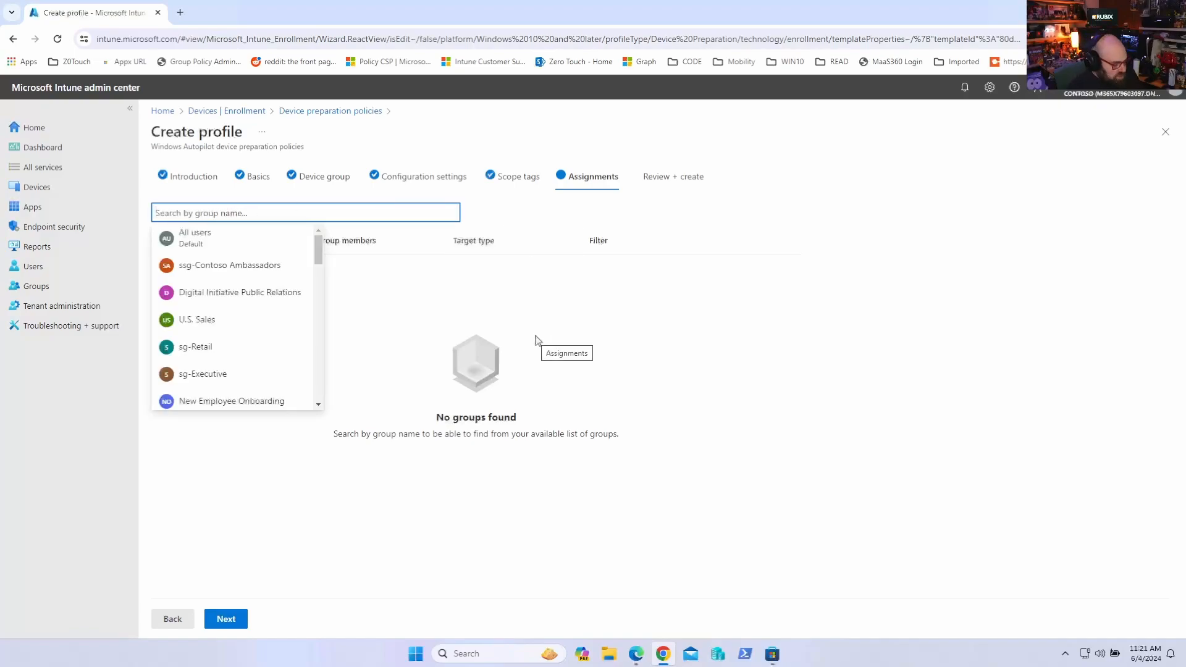
{"action": "type", "text": "Auto"}
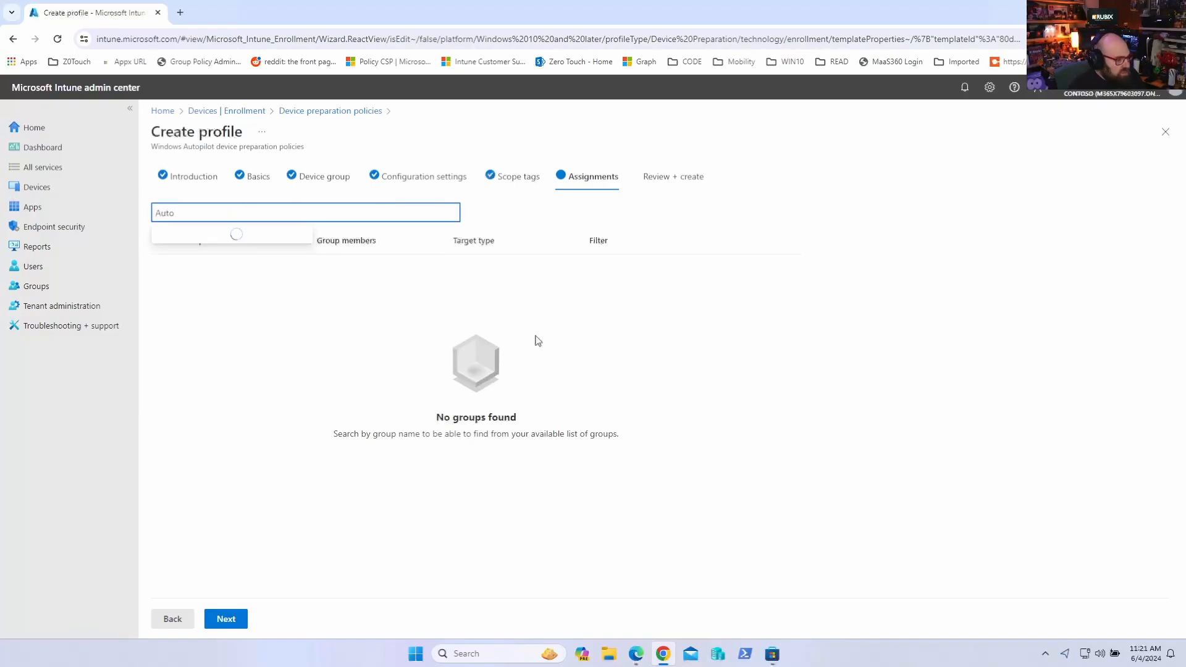
{"action": "left_click", "coordinate": [225, 291]}
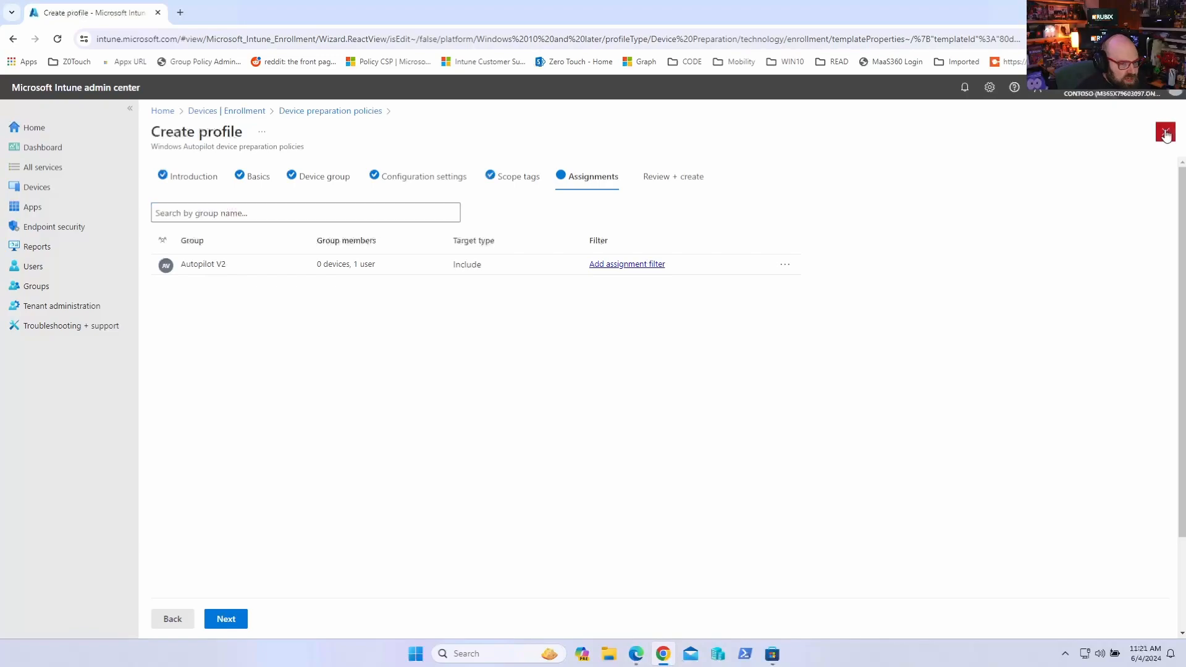
Switch to the Lucidchart diagram and delete the Autopilot V1 shape with its registration and hardware hash labels
{"action": "key", "text": "alt+Tab"}
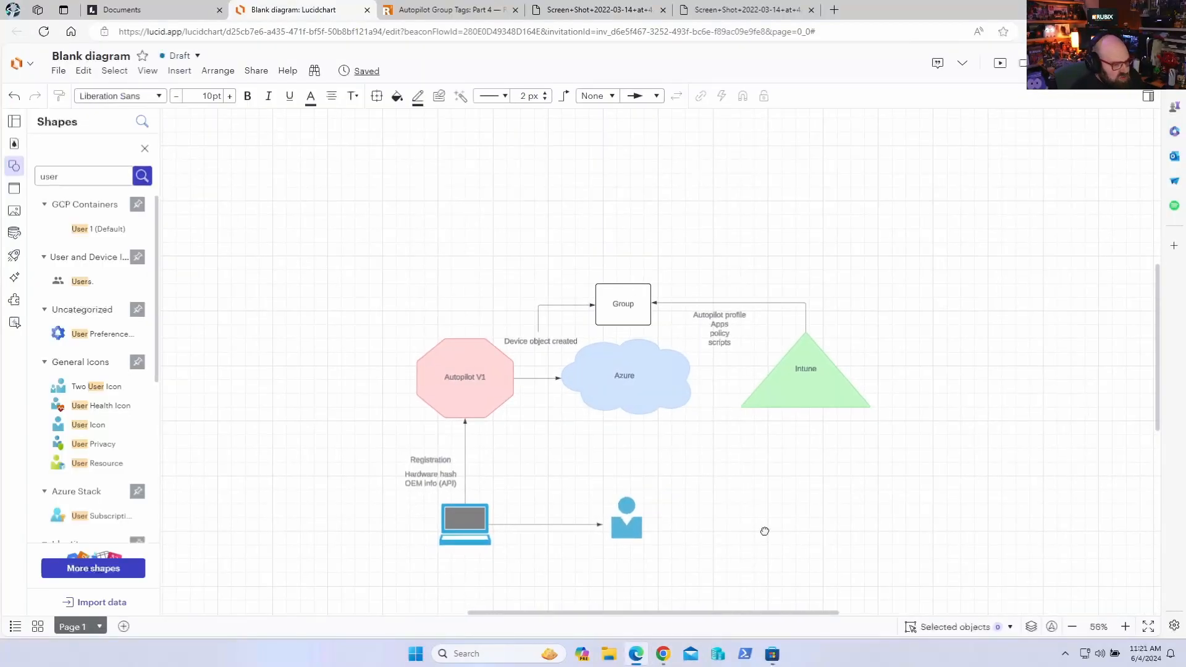
{"action": "scroll", "coordinate": [763, 506], "scroll_direction": "up", "scroll_amount": 4}
{"action": "scroll", "coordinate": [760, 476], "scroll_direction": "down", "scroll_amount": 3}
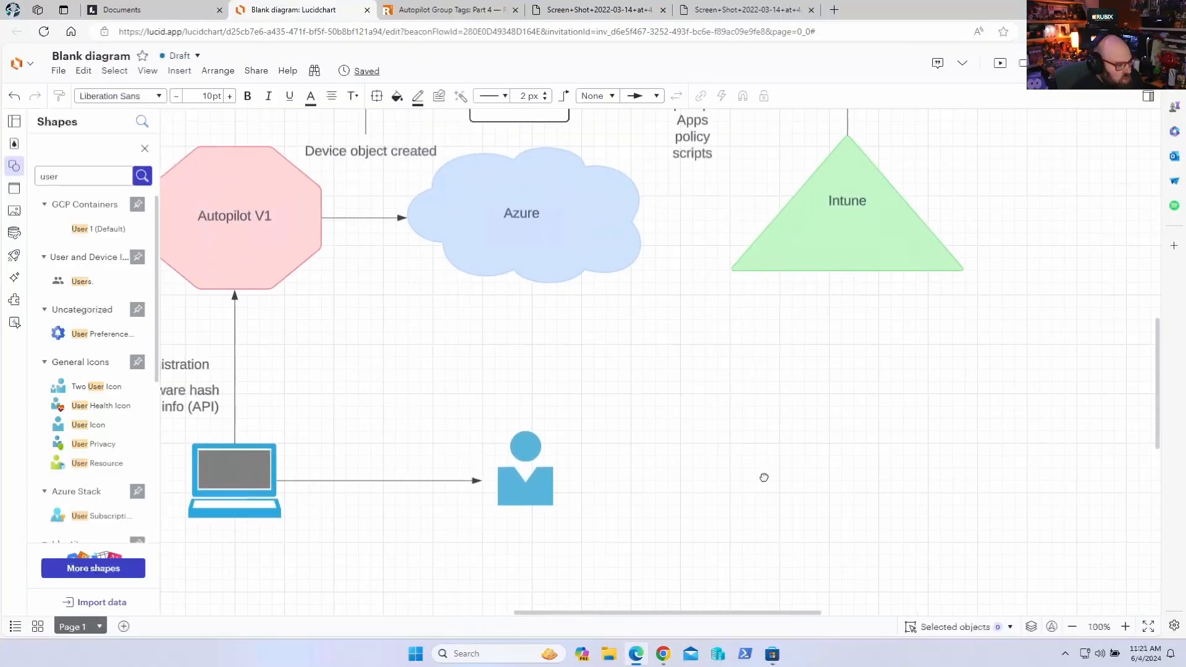
{"action": "scroll", "coordinate": [782, 498], "scroll_direction": "up", "scroll_amount": 6}
{"action": "scroll", "coordinate": [783, 499], "scroll_direction": "down", "scroll_amount": 2}
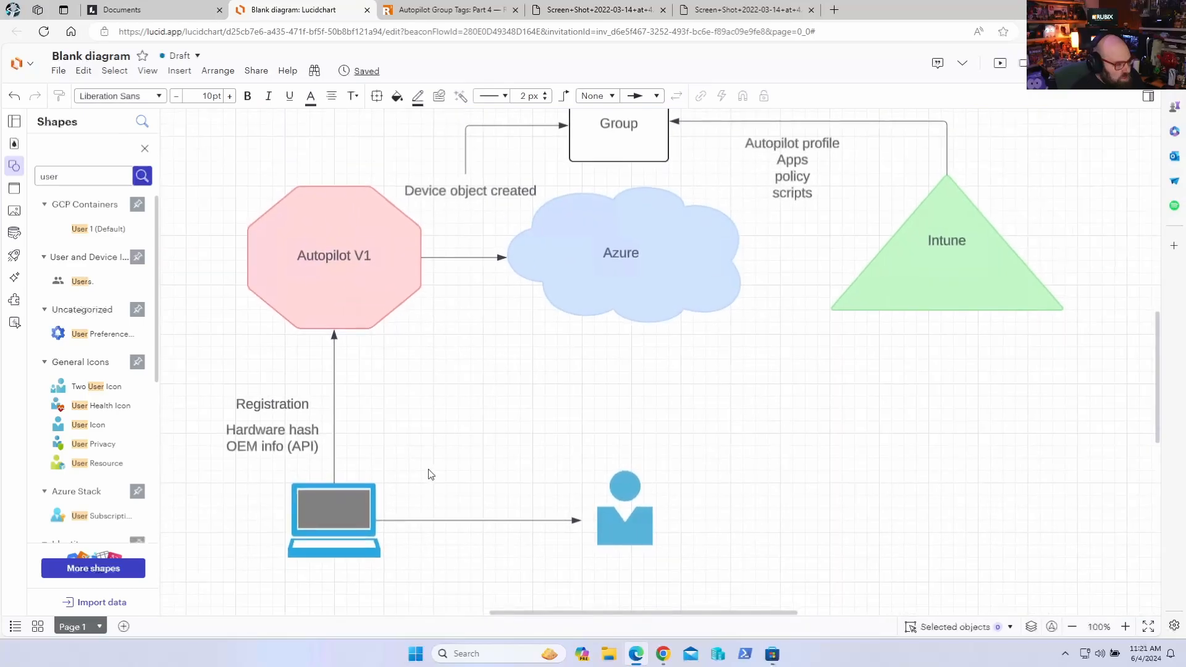
{"action": "left_click_drag", "start_coordinate": [429, 474], "coordinate": [213, 176]}
{"action": "key", "text": "Delete"}
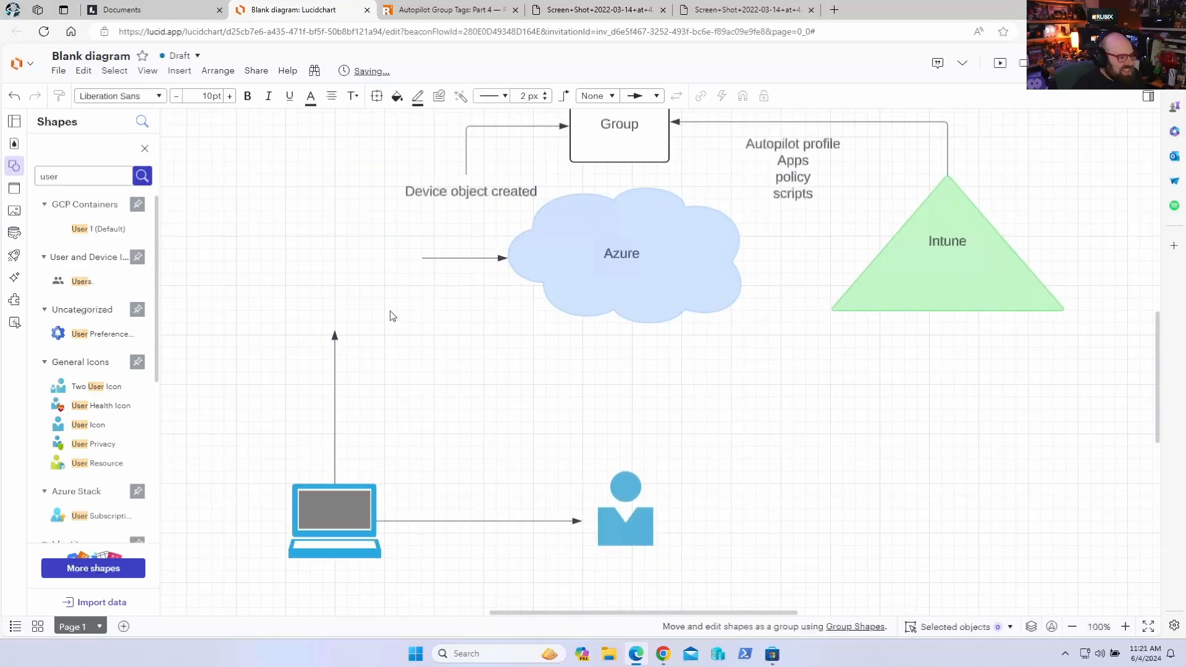
Select the Device object created label in the diagram
{"action": "left_click_drag", "start_coordinate": [391, 311], "coordinate": [445, 400]}
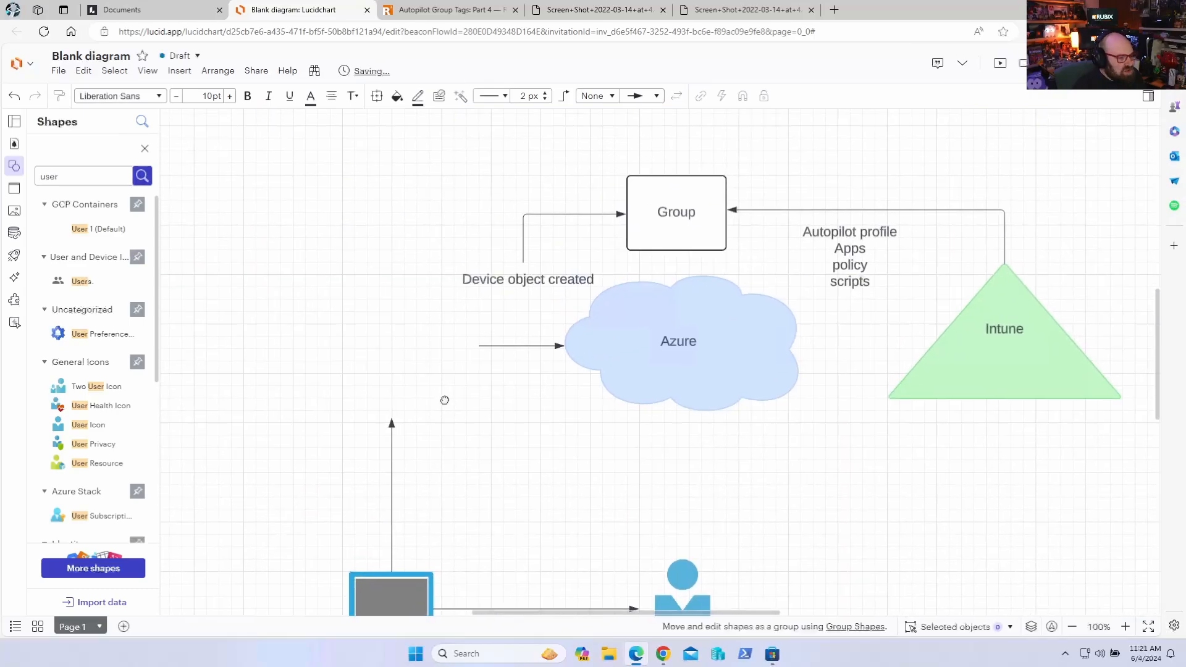
{"action": "left_click", "coordinate": [505, 284]}
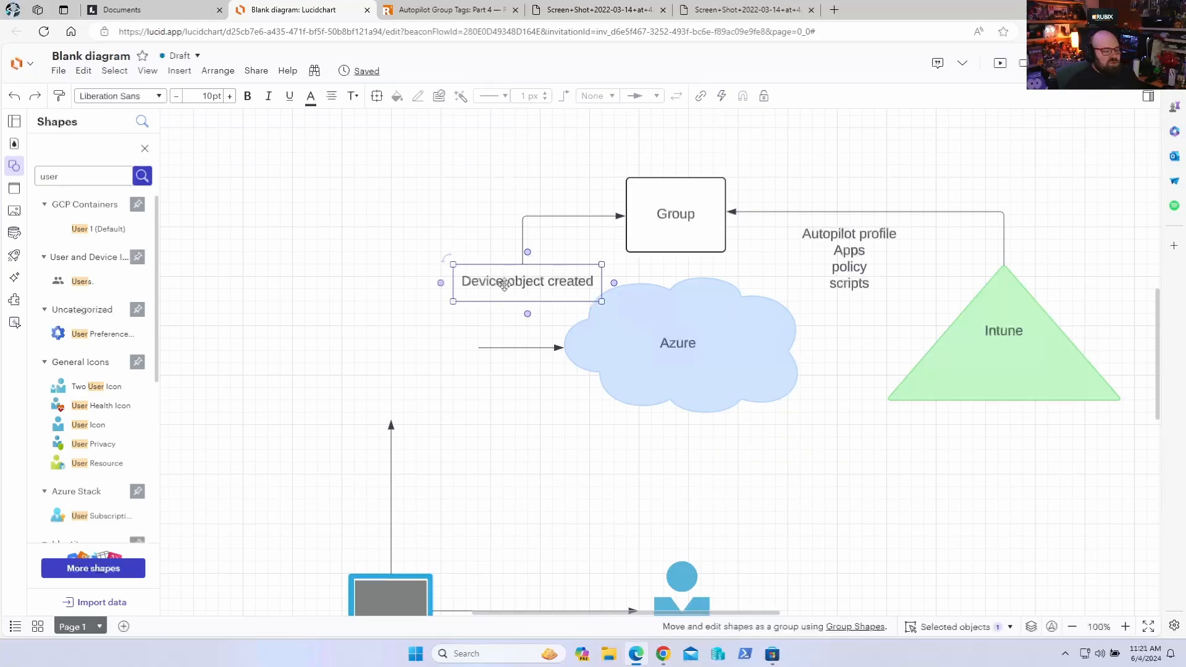
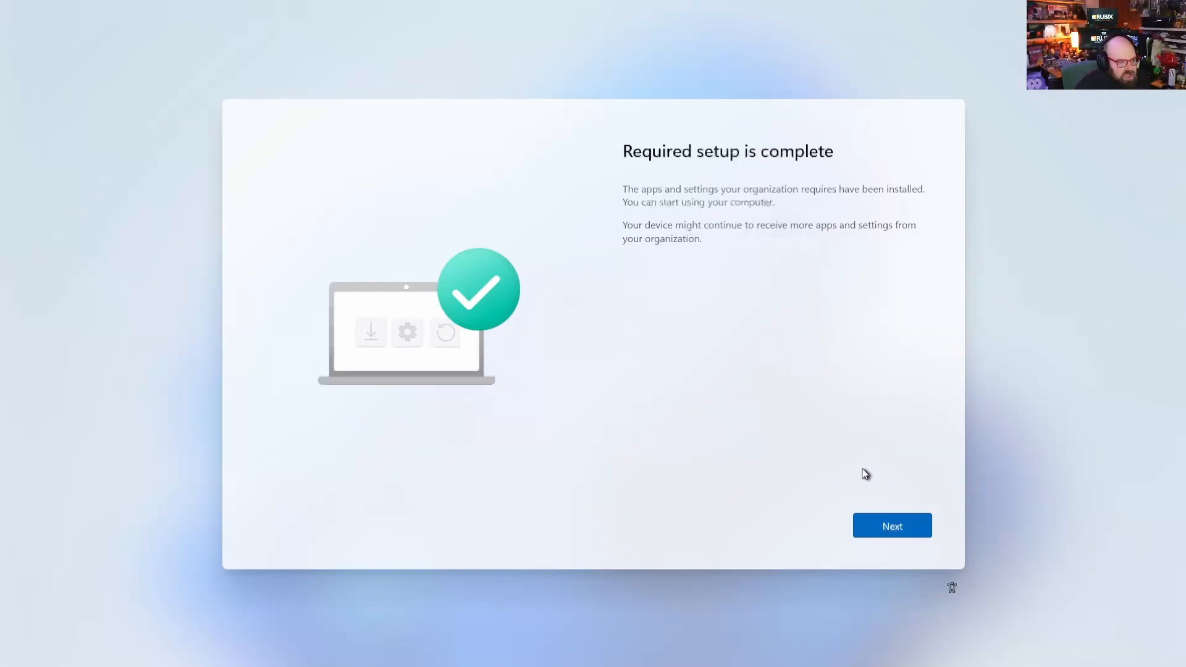
Complete the required setup and accept the default device privacy settings
{"action": "left_click", "coordinate": [892, 528]}
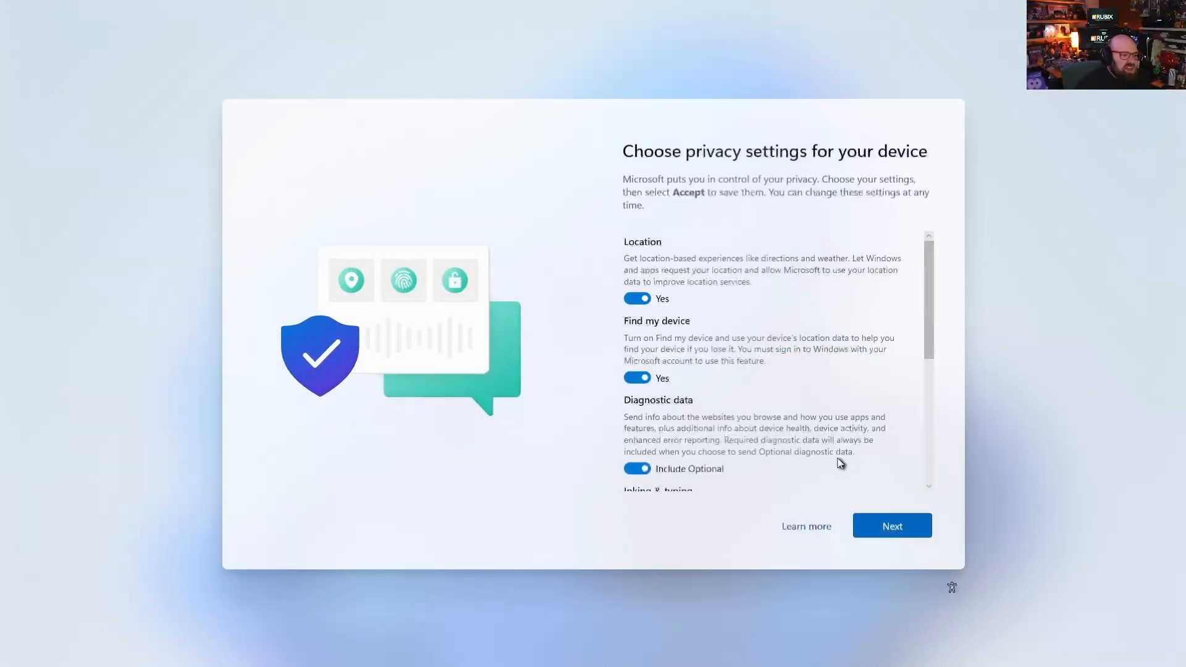
{"action": "scroll", "coordinate": [834, 446], "scroll_direction": "down", "scroll_amount": 4}
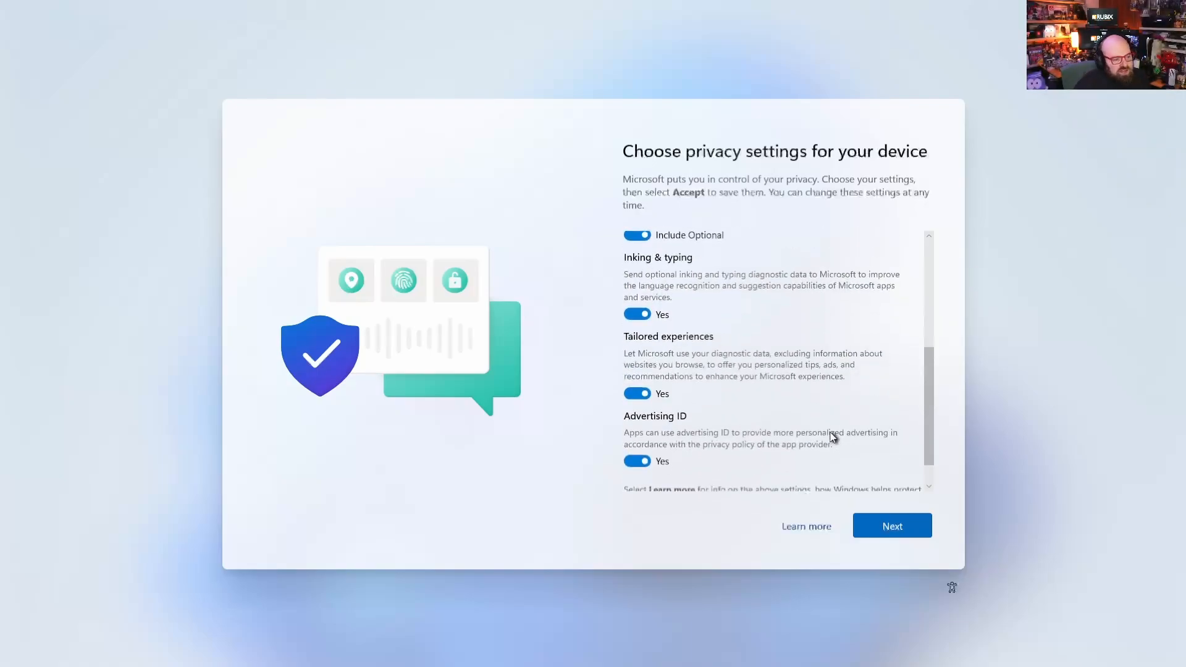
{"action": "scroll", "coordinate": [833, 432], "scroll_direction": "down", "scroll_amount": 2}
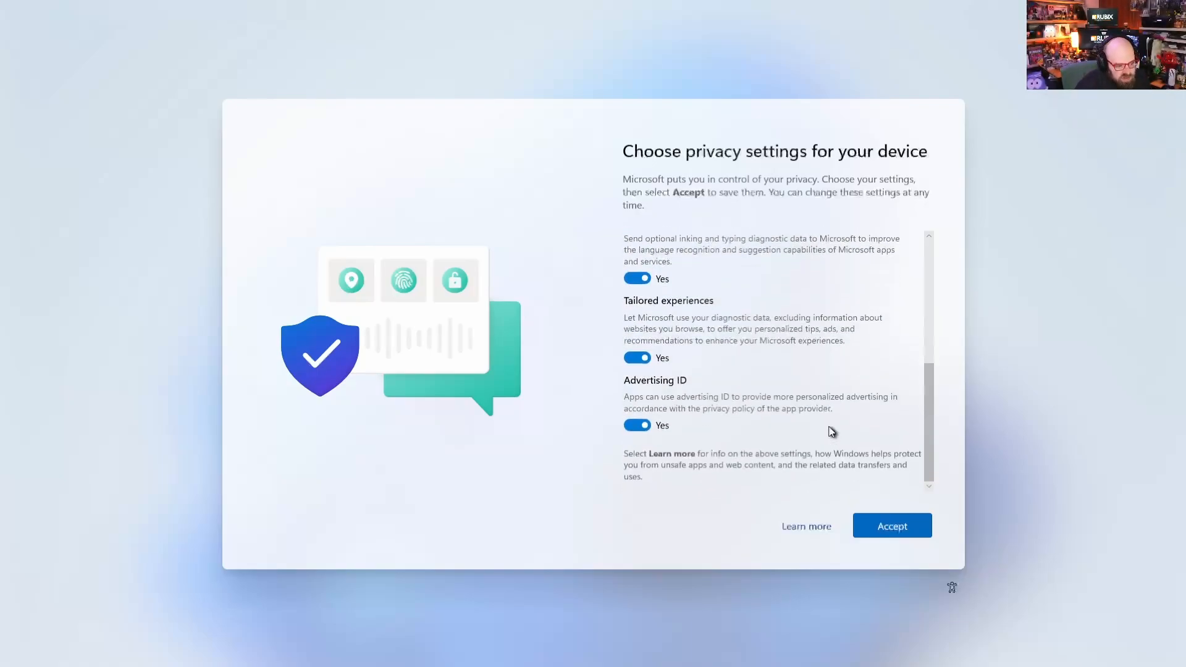
{"action": "scroll", "coordinate": [829, 432], "scroll_direction": "up", "scroll_amount": 8}
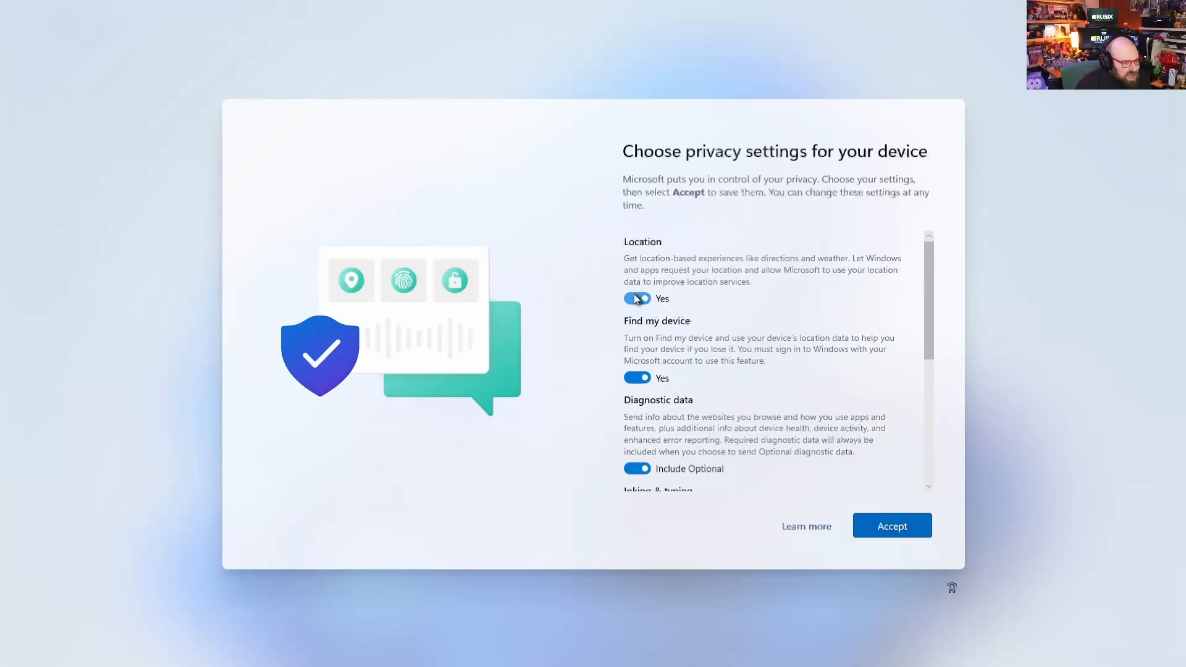
{"action": "left_click", "coordinate": [903, 523]}
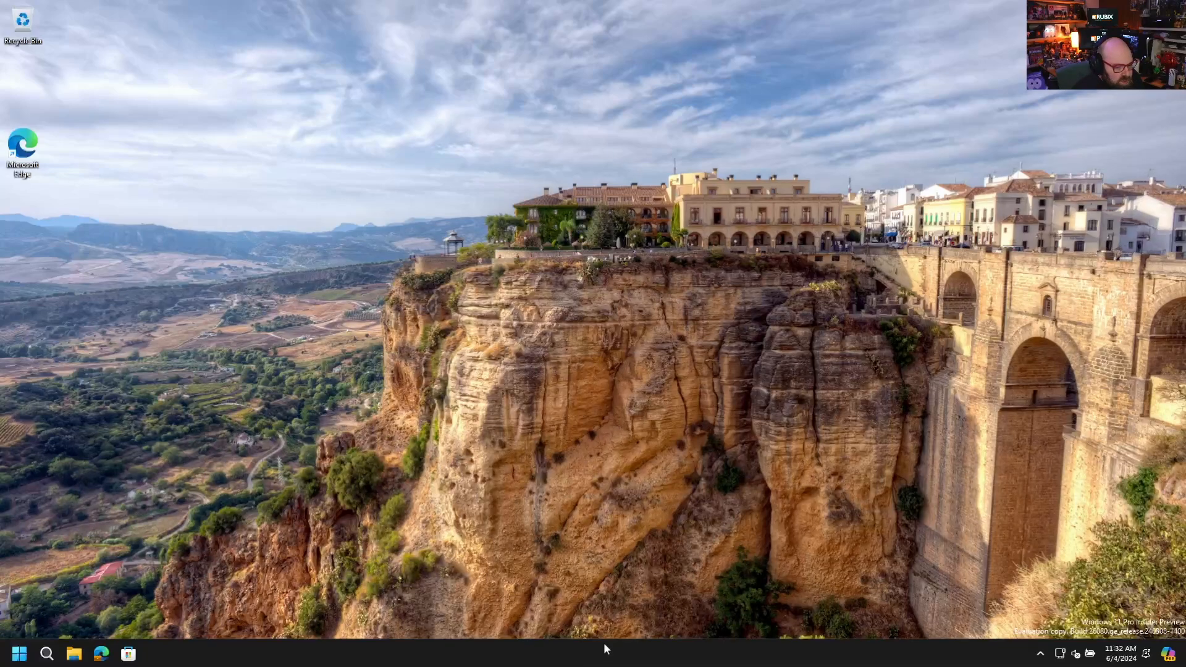
{"action": "left_click", "coordinate": [19, 656]}
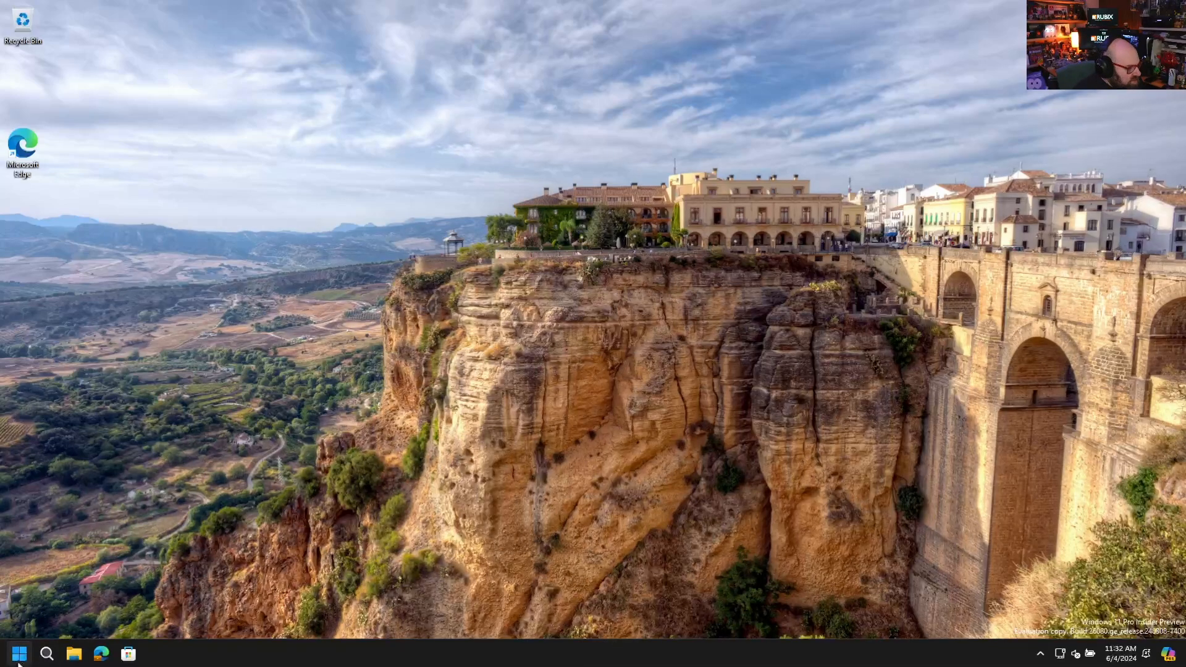
{"action": "left_click", "coordinate": [269, 656]}
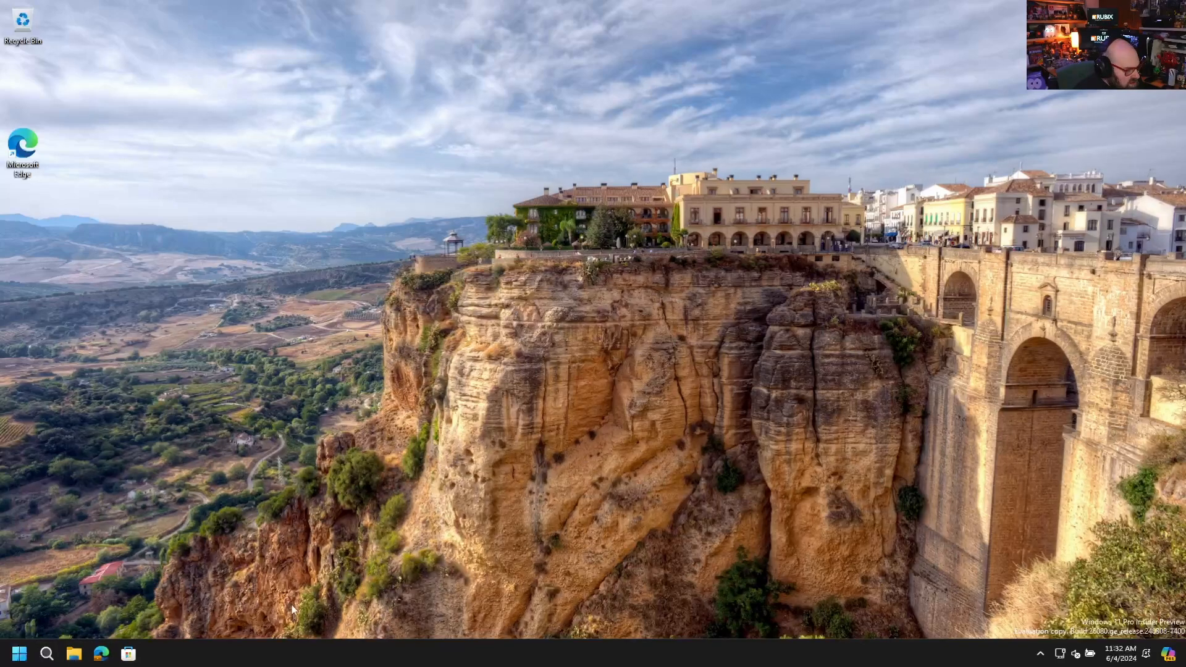
{"action": "right_click", "coordinate": [246, 409]}
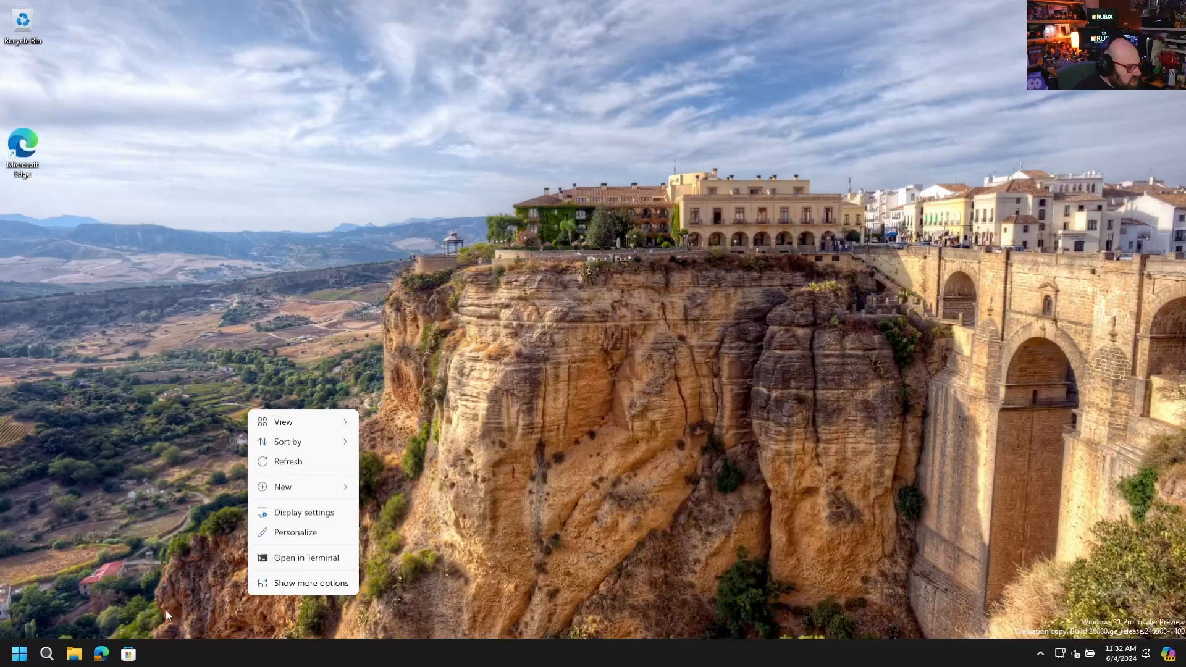
{"action": "left_click", "coordinate": [195, 658]}
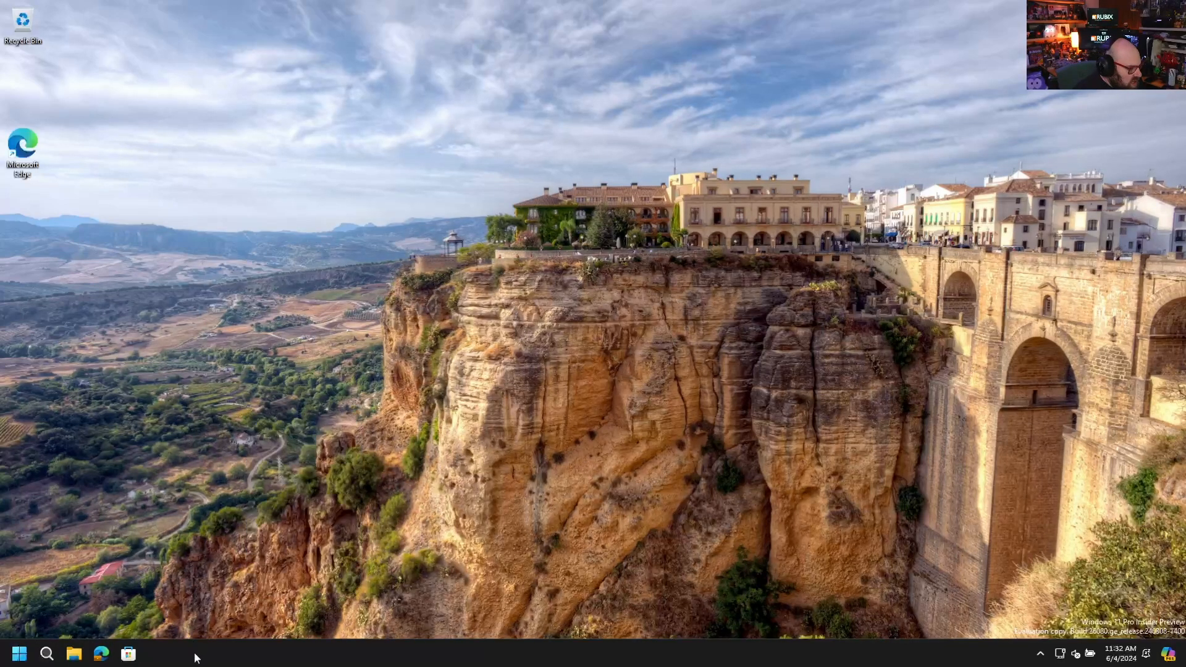
{"action": "left_click", "coordinate": [19, 654]}
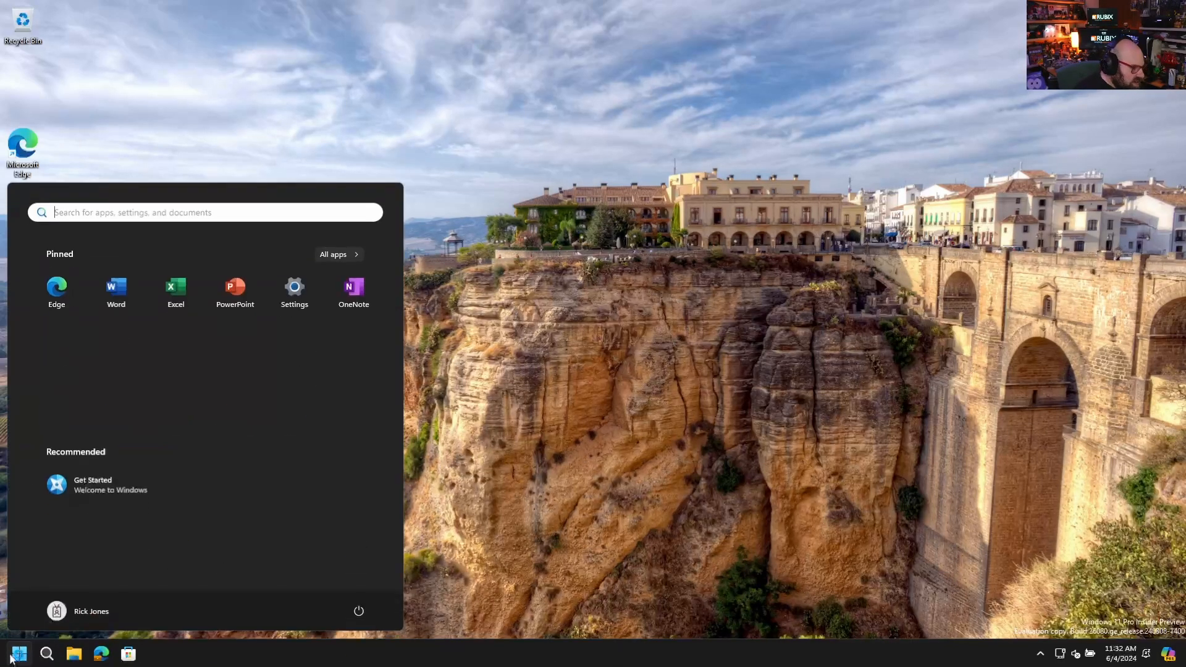
{"action": "left_click", "coordinate": [357, 253]}
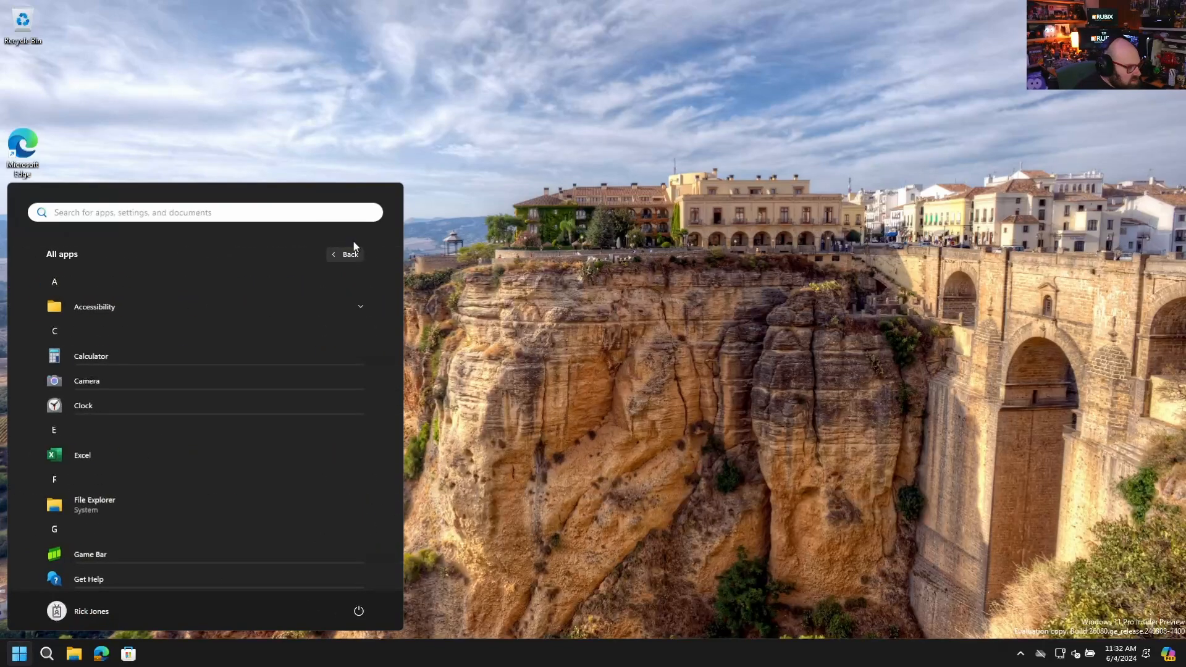
{"action": "left_click", "coordinate": [306, 166]}
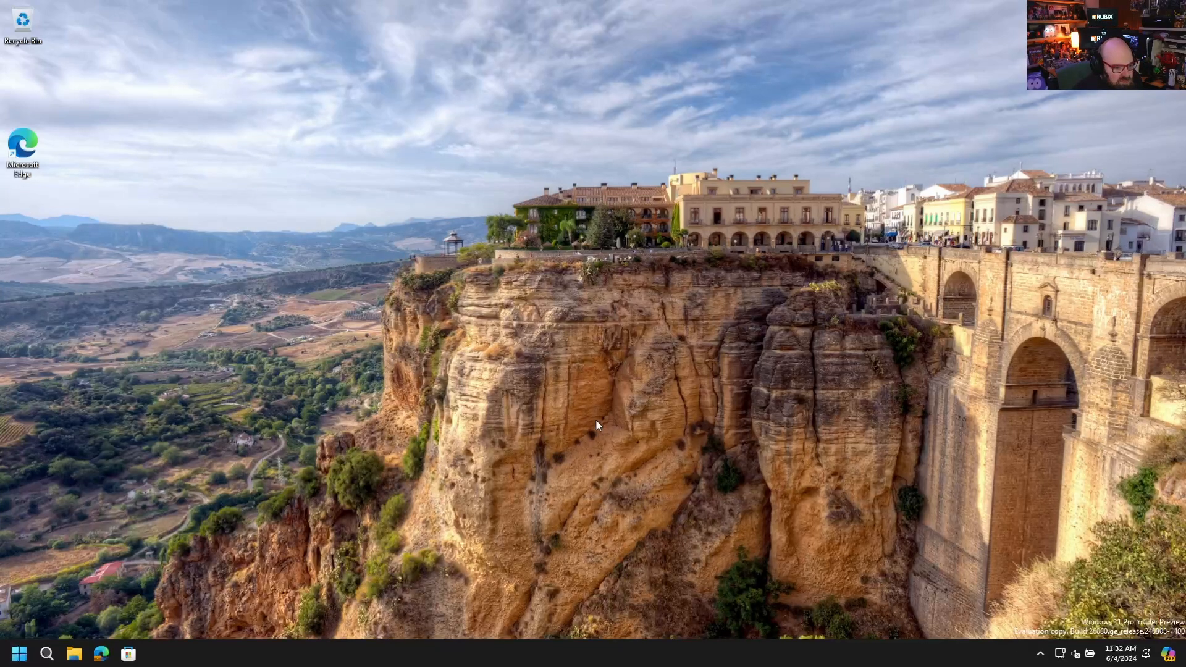
{"action": "right_click", "coordinate": [106, 658]}
{"action": "left_click", "coordinate": [13, 663]}
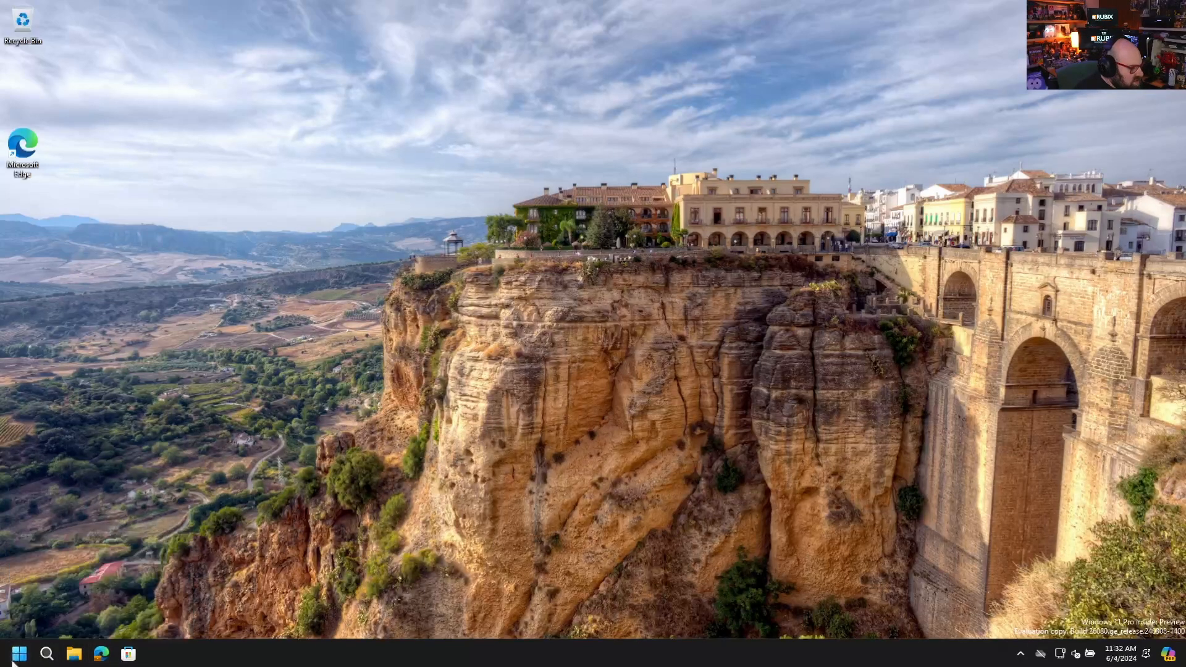
Try to run Command Prompt as administrator and decline the elevation prompt
{"action": "left_click", "coordinate": [18, 661]}
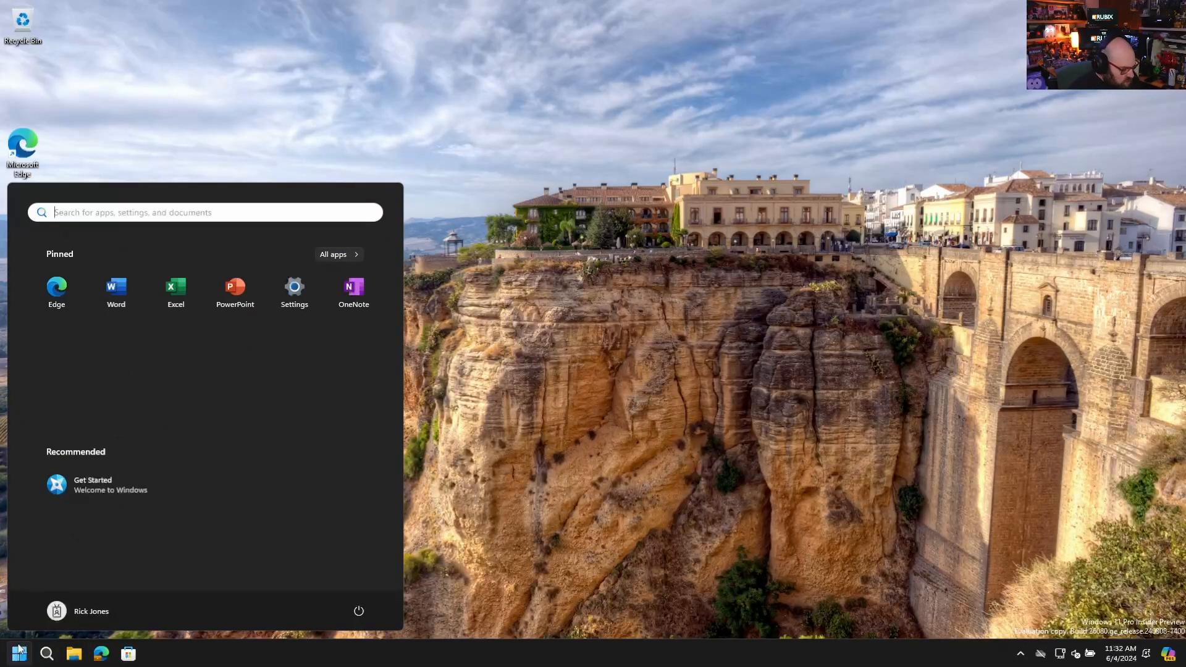
{"action": "type", "text": "cmd"}
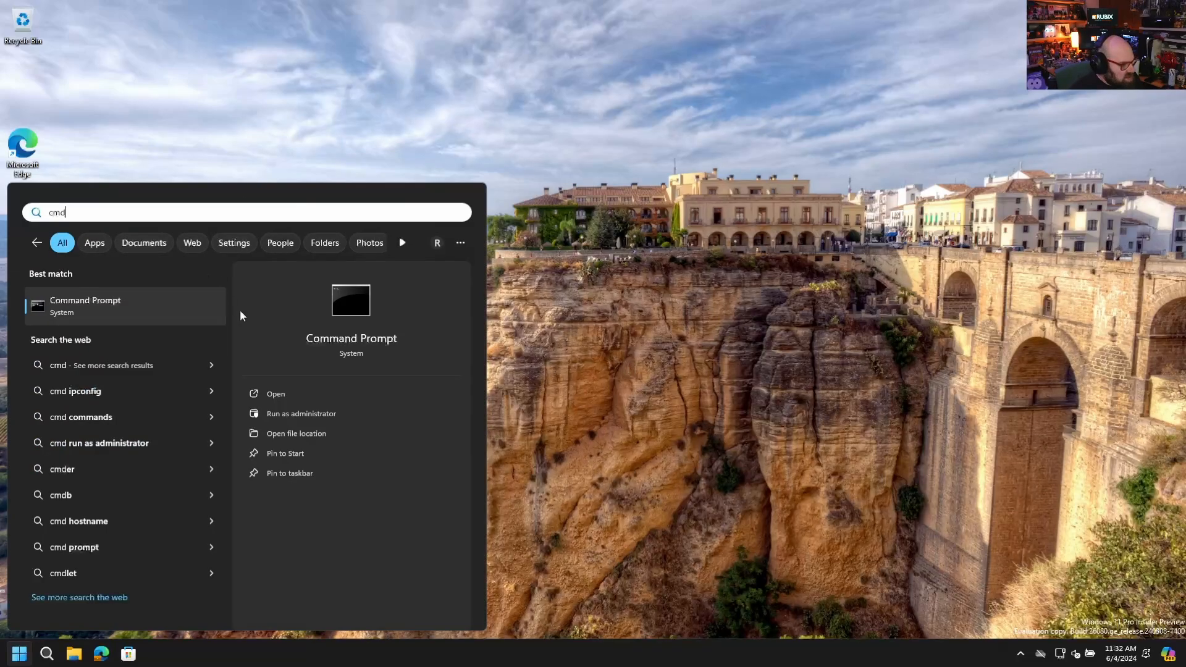
{"action": "left_click", "coordinate": [325, 417]}
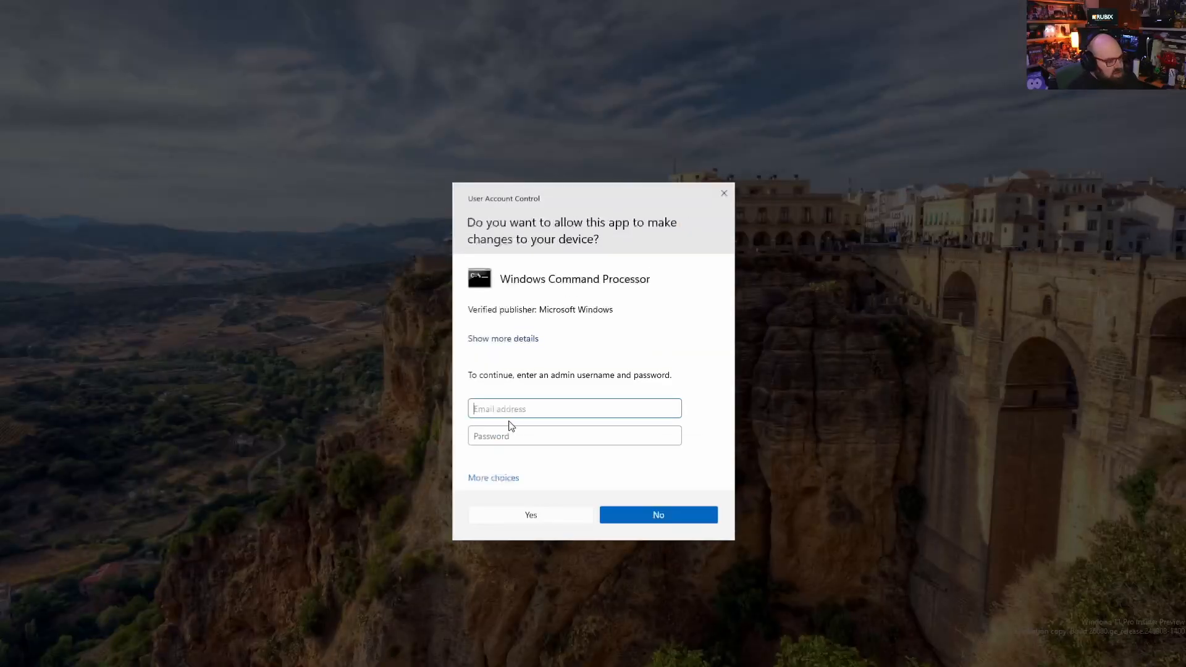
{"action": "left_click", "coordinate": [651, 518]}
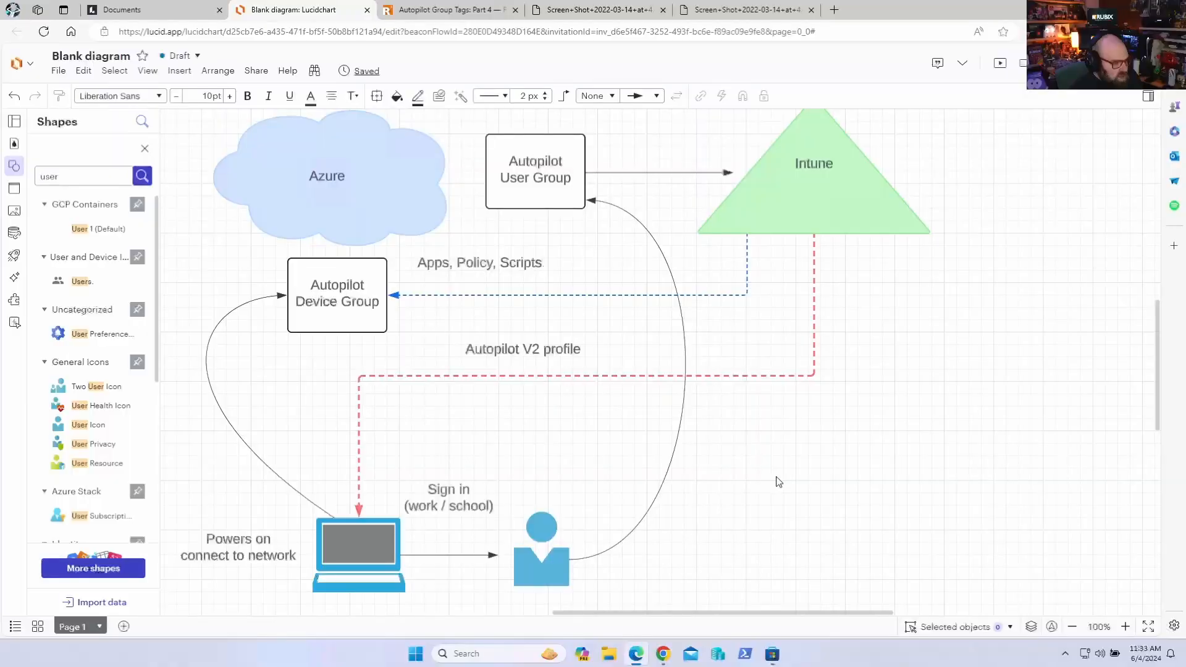
Outline the Autopilot Device Group shape in orange with a 7 px line width
{"action": "left_click_drag", "start_coordinate": [776, 480], "coordinate": [853, 484]}
{"action": "left_click_drag", "start_coordinate": [712, 480], "coordinate": [814, 491]}
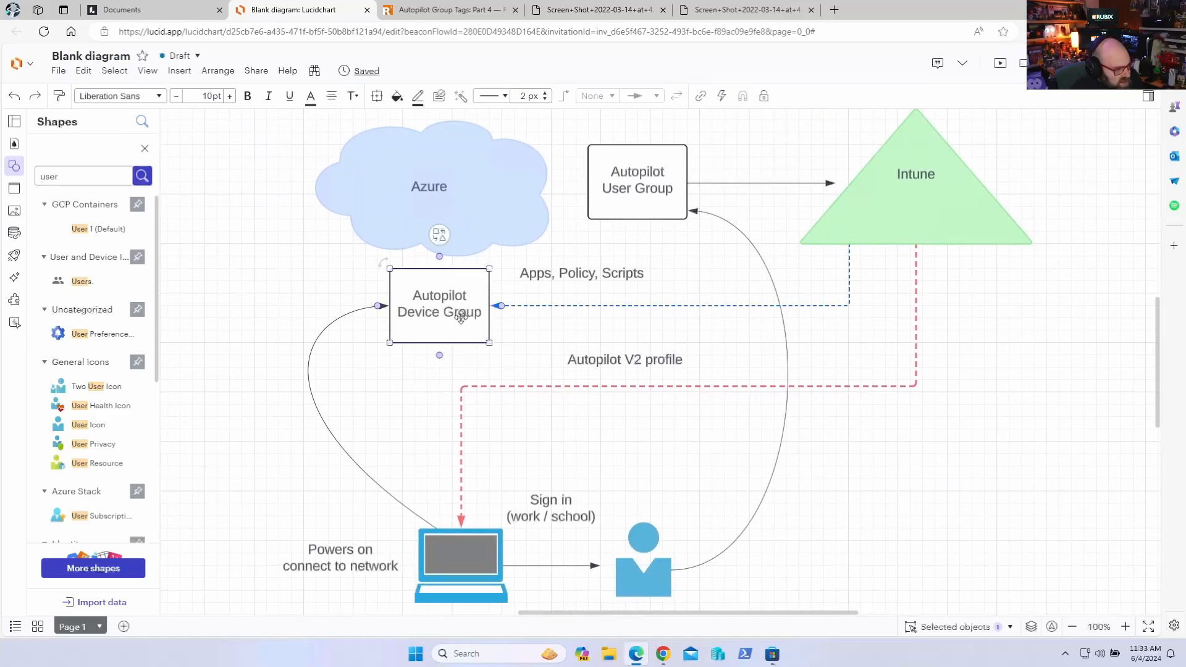
{"action": "left_click", "coordinate": [428, 299]}
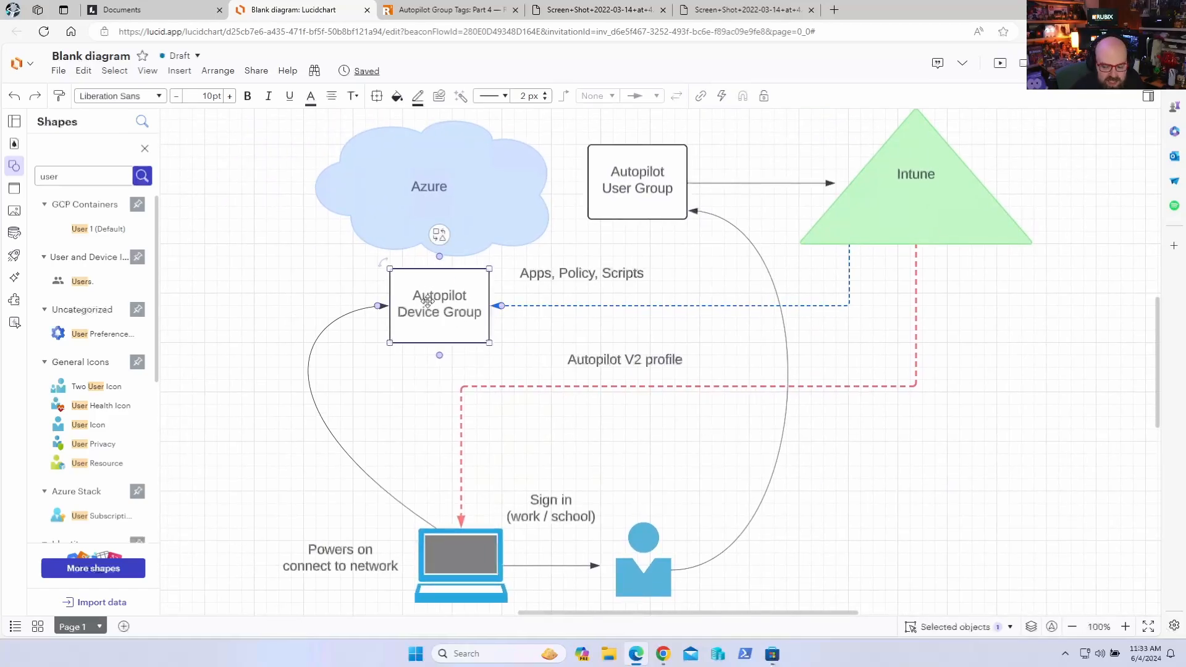
{"action": "left_click", "coordinate": [419, 97]}
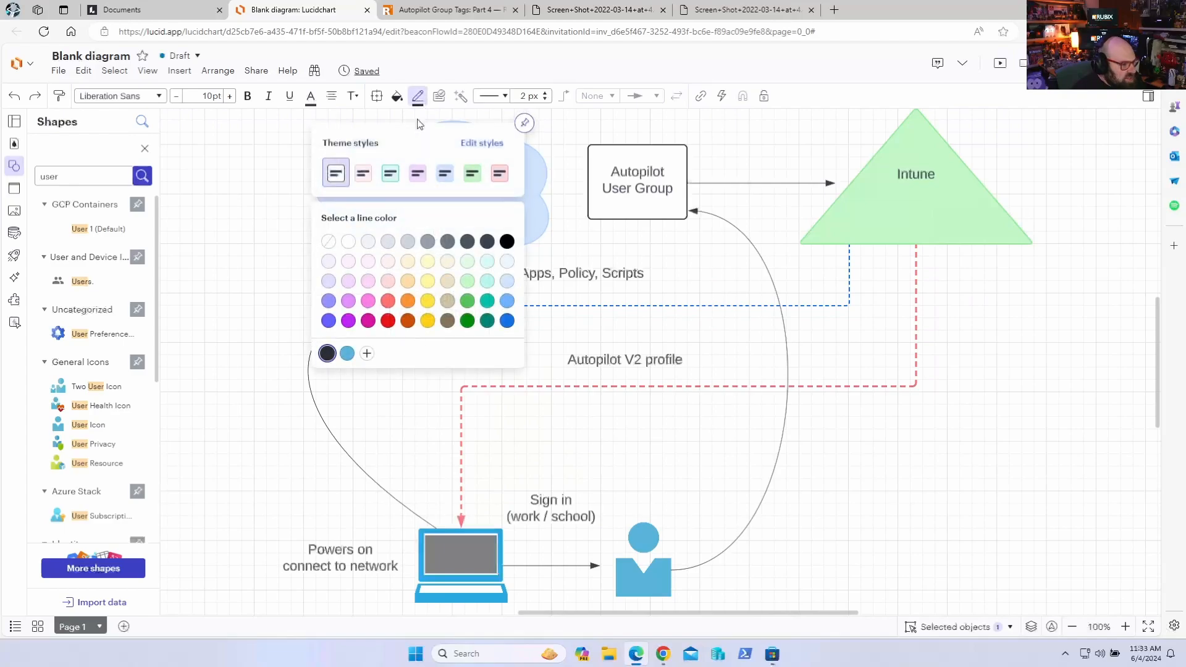
{"action": "left_click", "coordinate": [410, 307]}
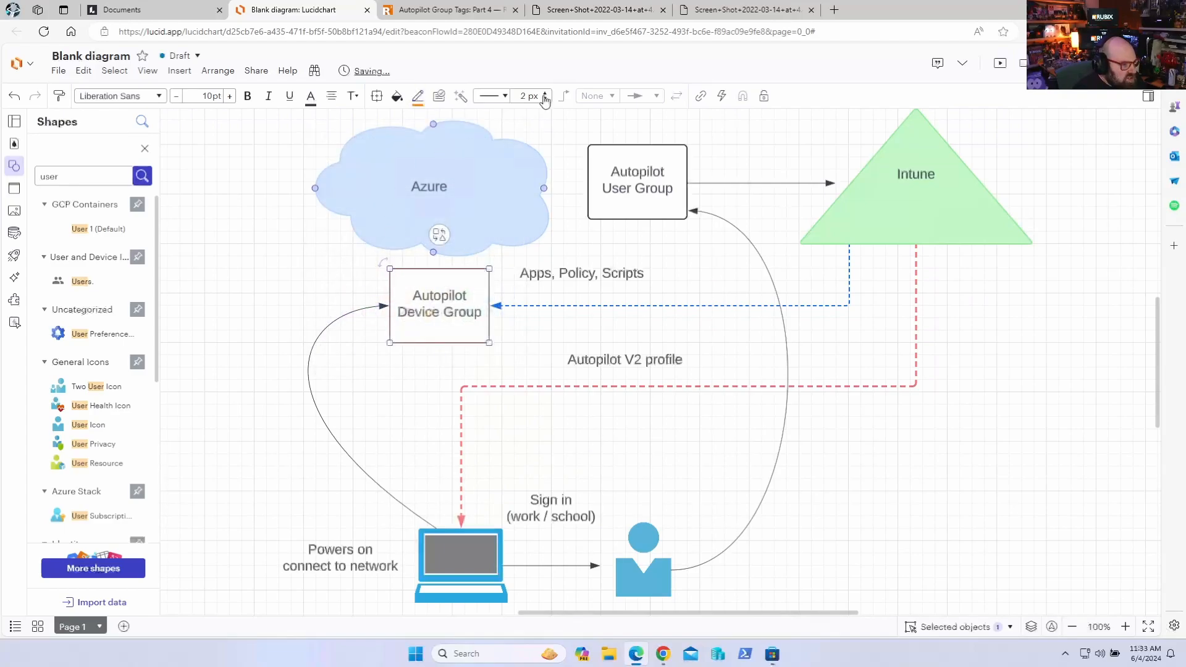
{"action": "left_click", "coordinate": [545, 93]}
{"action": "left_click", "coordinate": [545, 93]}
{"action": "left_click", "coordinate": [544, 94]}
{"action": "left_click", "coordinate": [545, 94]}
{"action": "left_click", "coordinate": [545, 93]}
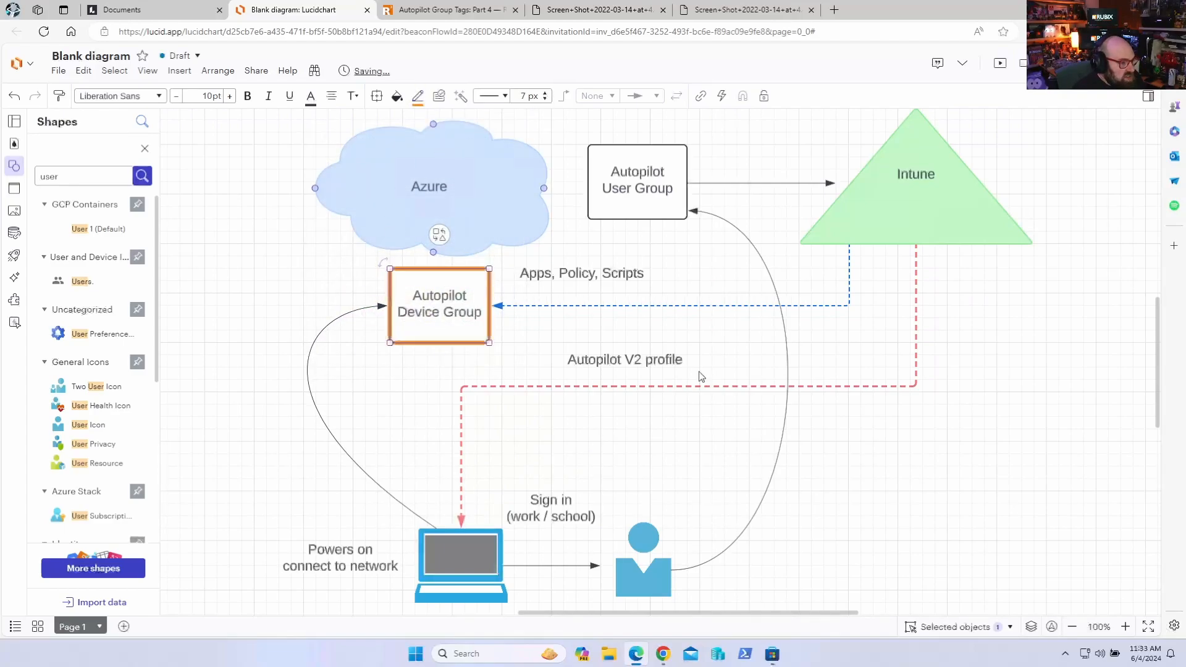
{"action": "left_click", "coordinate": [869, 573]}
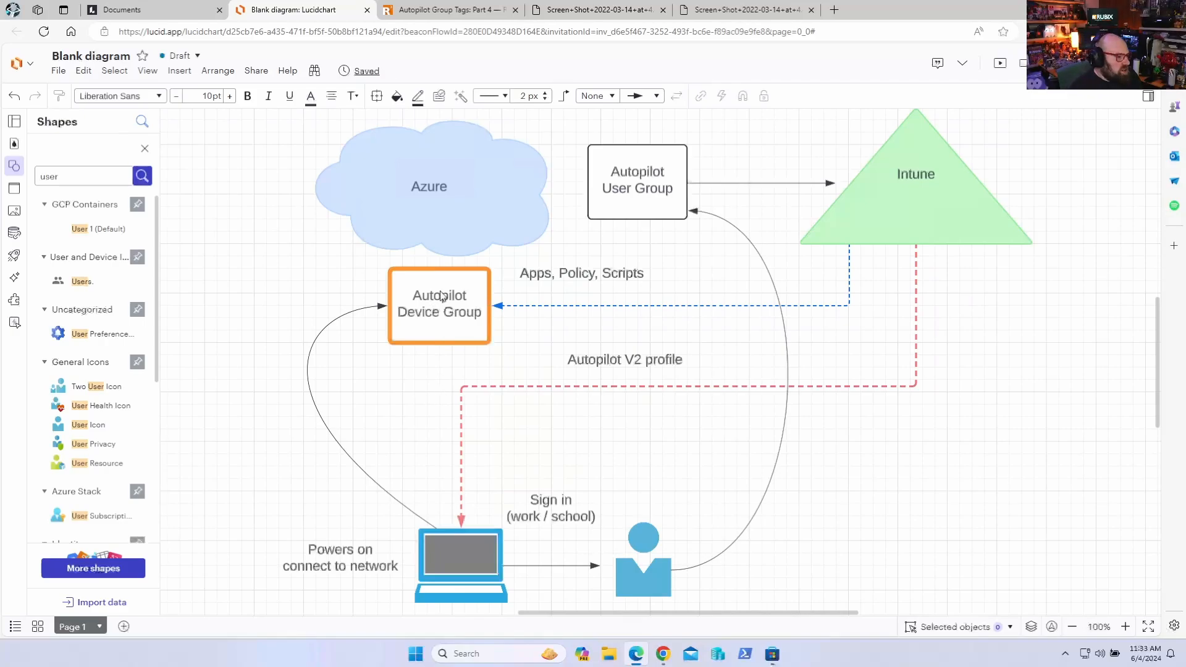
Switch to the Intune admin center and open the owners list of the Autopilot V2 Device Group
{"action": "left_click", "coordinate": [662, 654]}
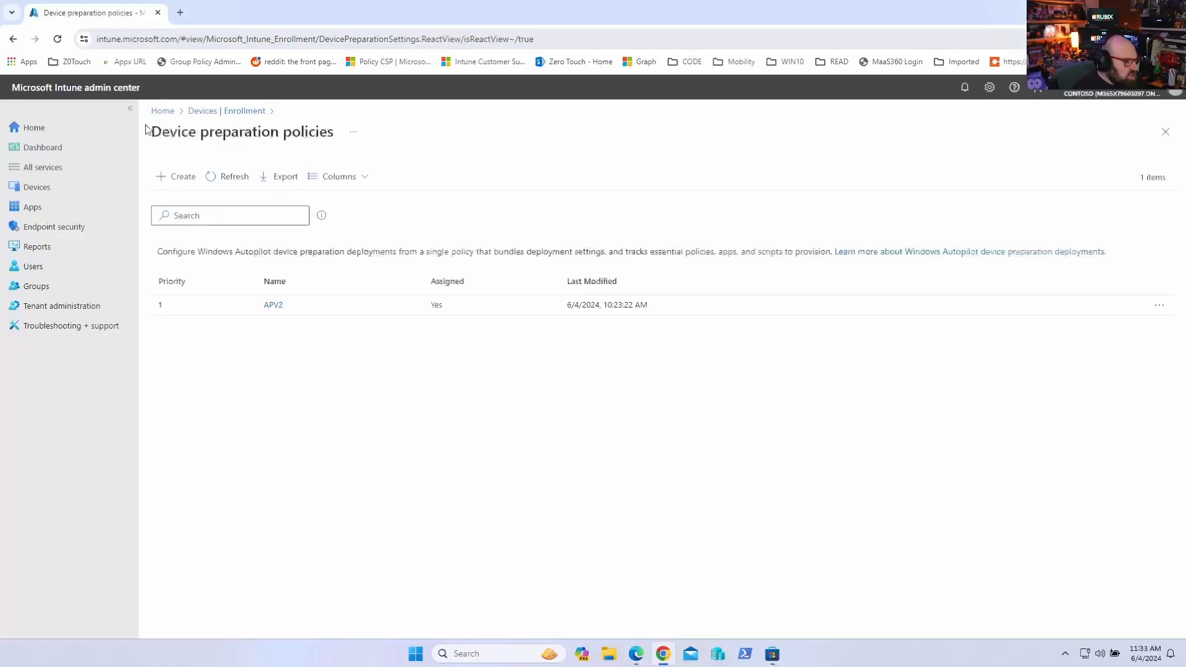
{"action": "left_click", "coordinate": [101, 292]}
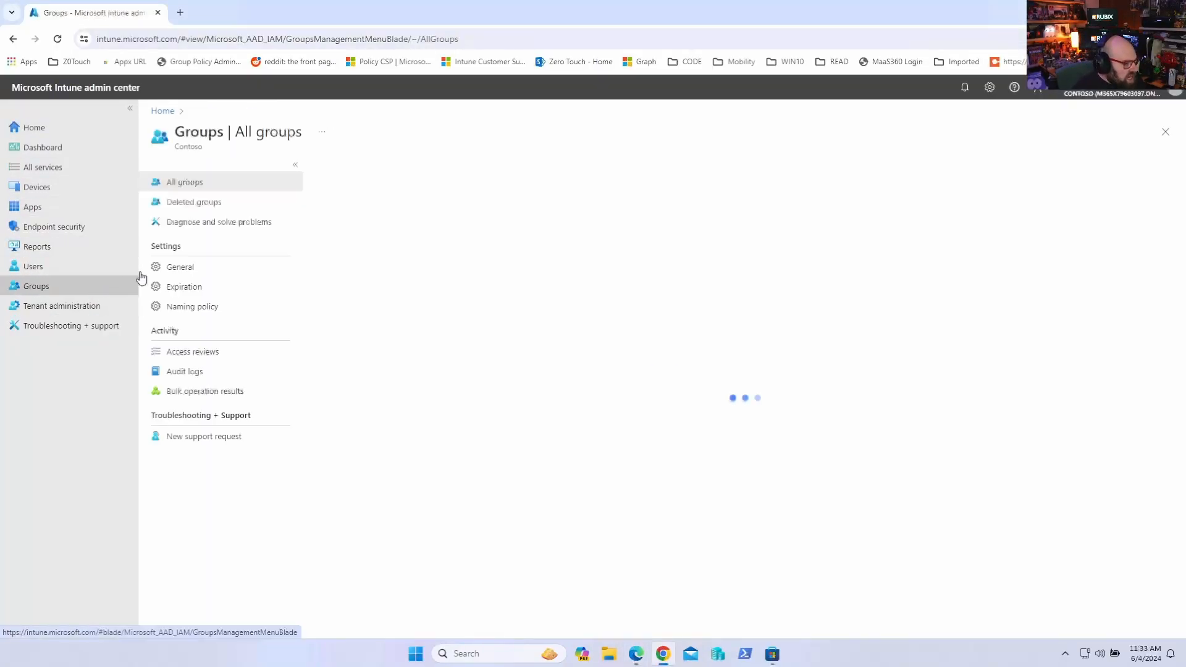
{"action": "left_click", "coordinate": [438, 222]}
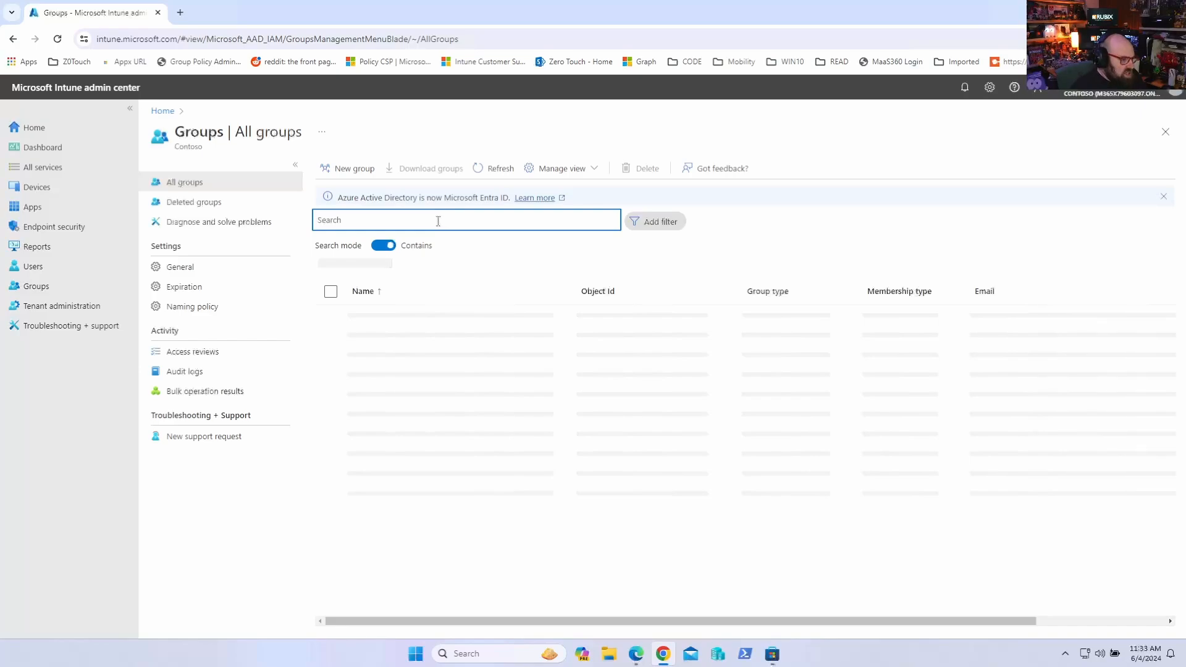
{"action": "type", "text": "auto"}
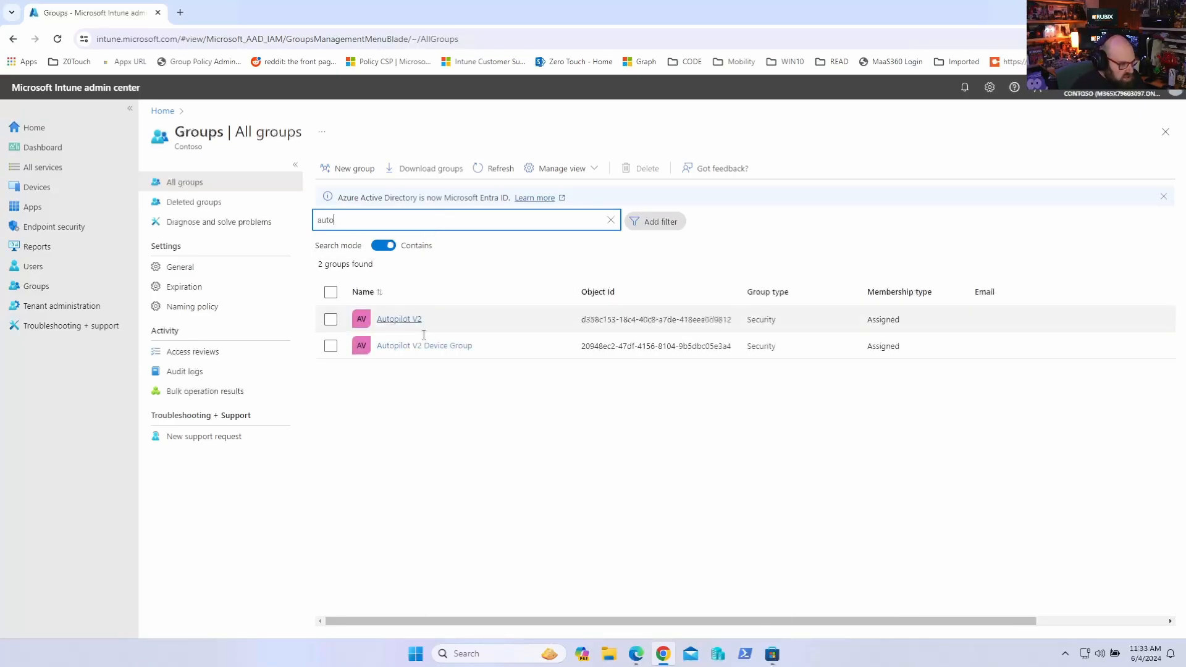
{"action": "left_click", "coordinate": [424, 346]}
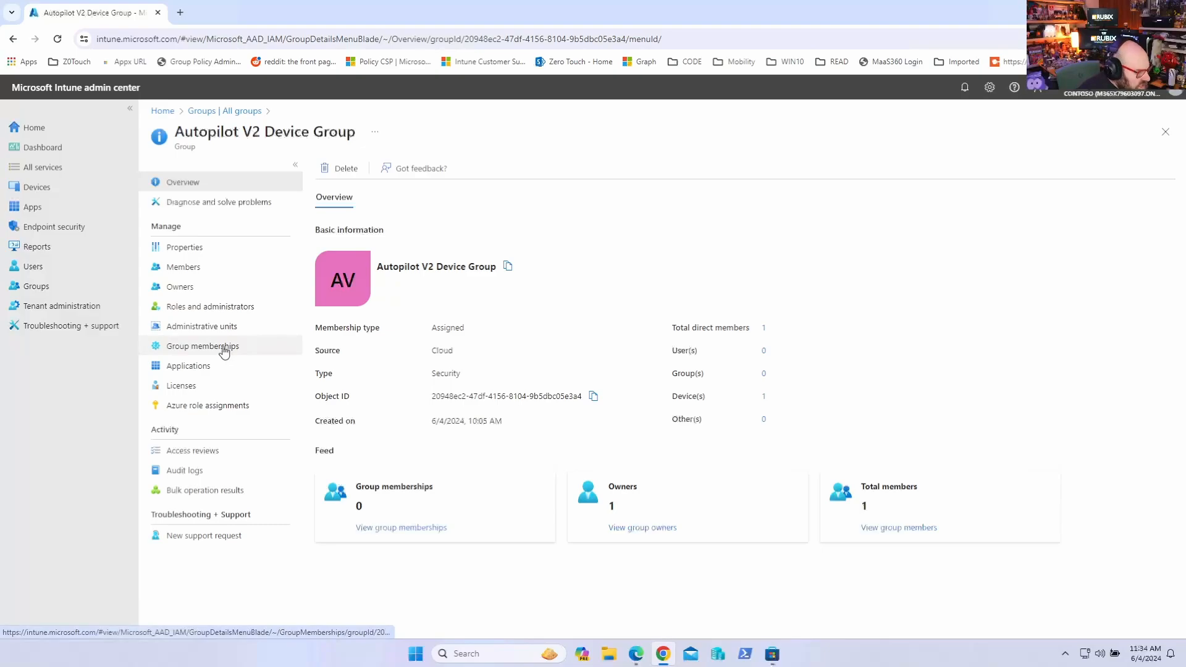
{"action": "left_click", "coordinate": [189, 288]}
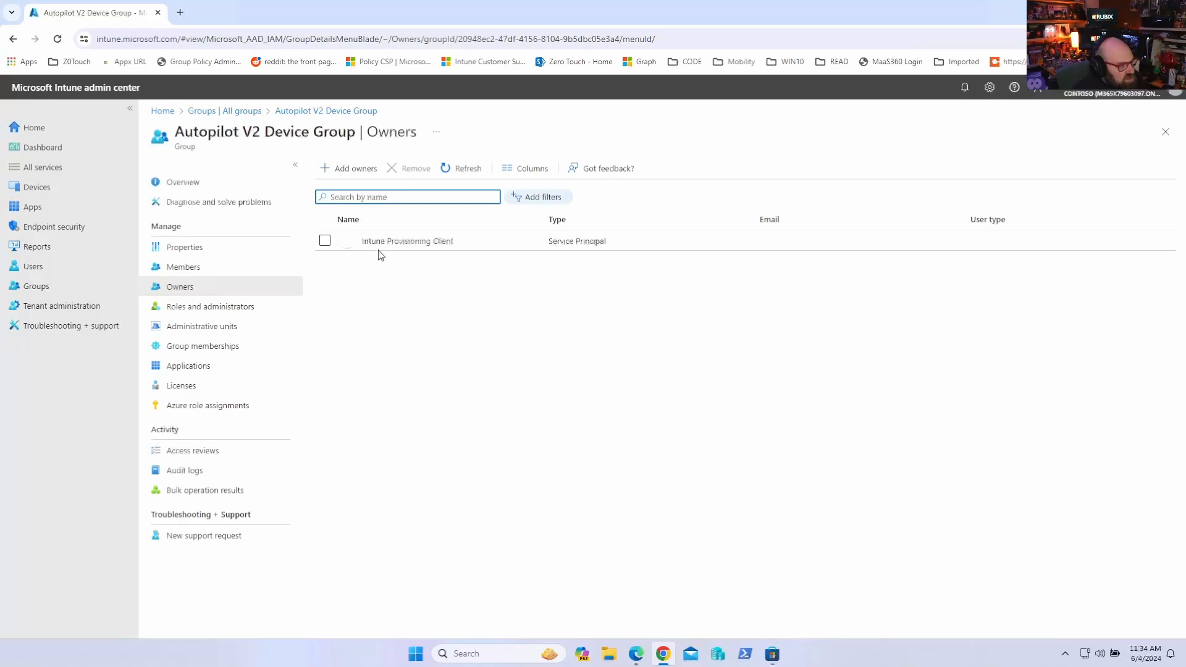
{"action": "left_click", "coordinate": [436, 243]}
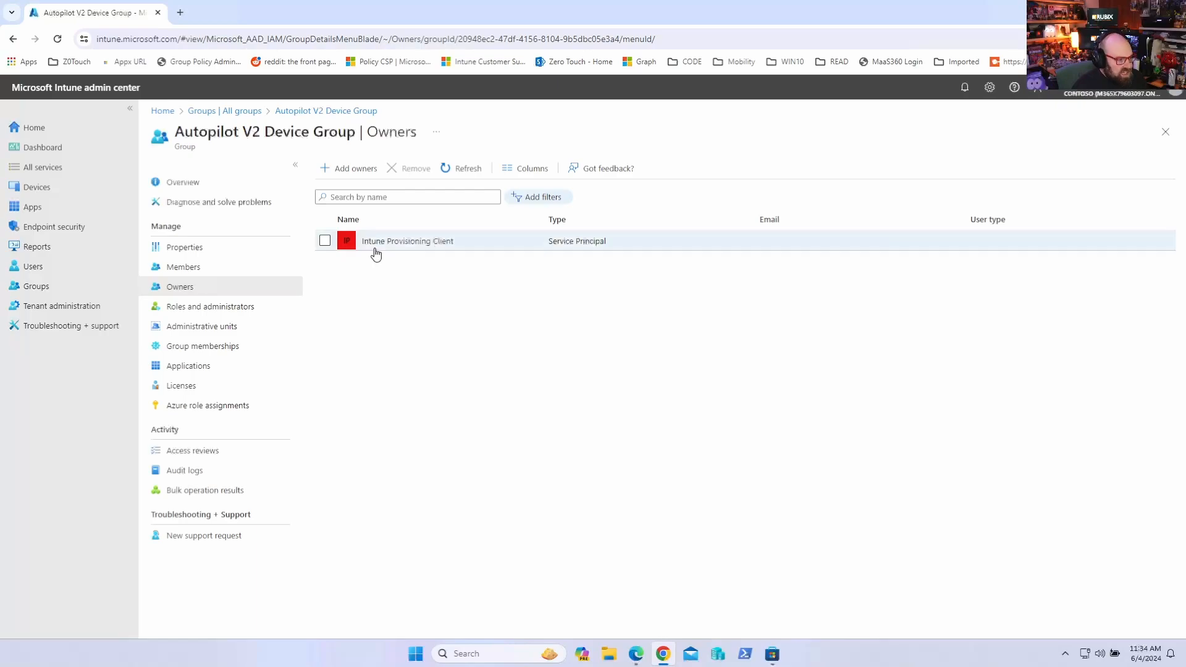
Open the Add owners pane for the group and search it for intune without selecting anyone
{"action": "left_click", "coordinate": [355, 168]}
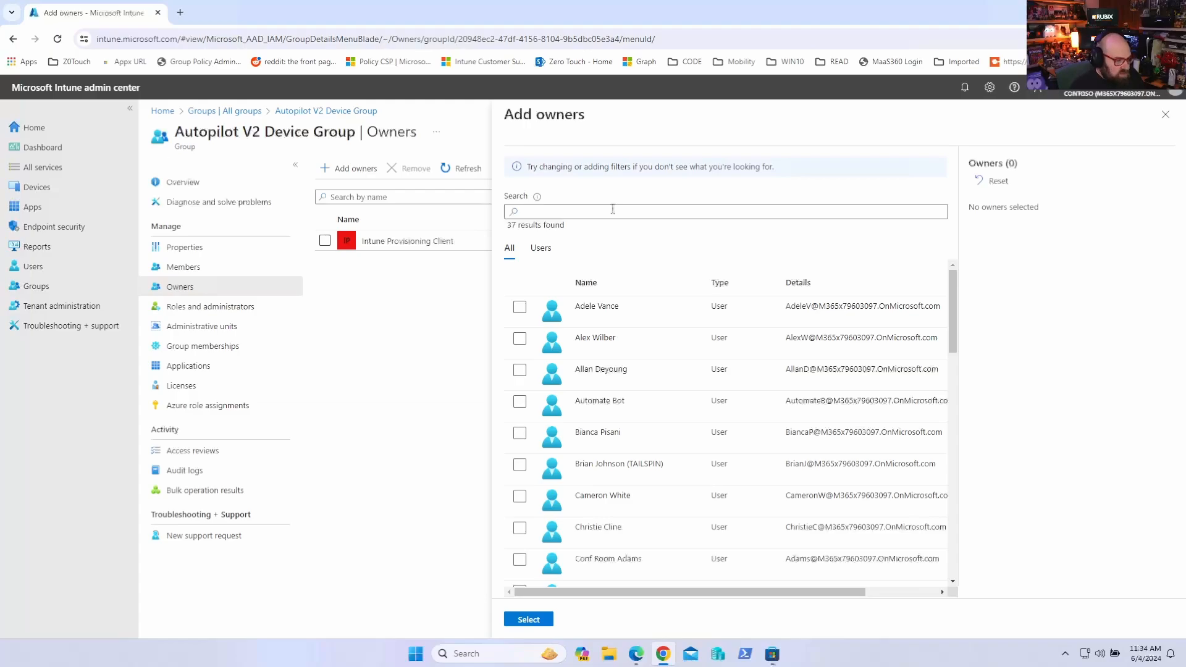
{"action": "left_click", "coordinate": [609, 211]}
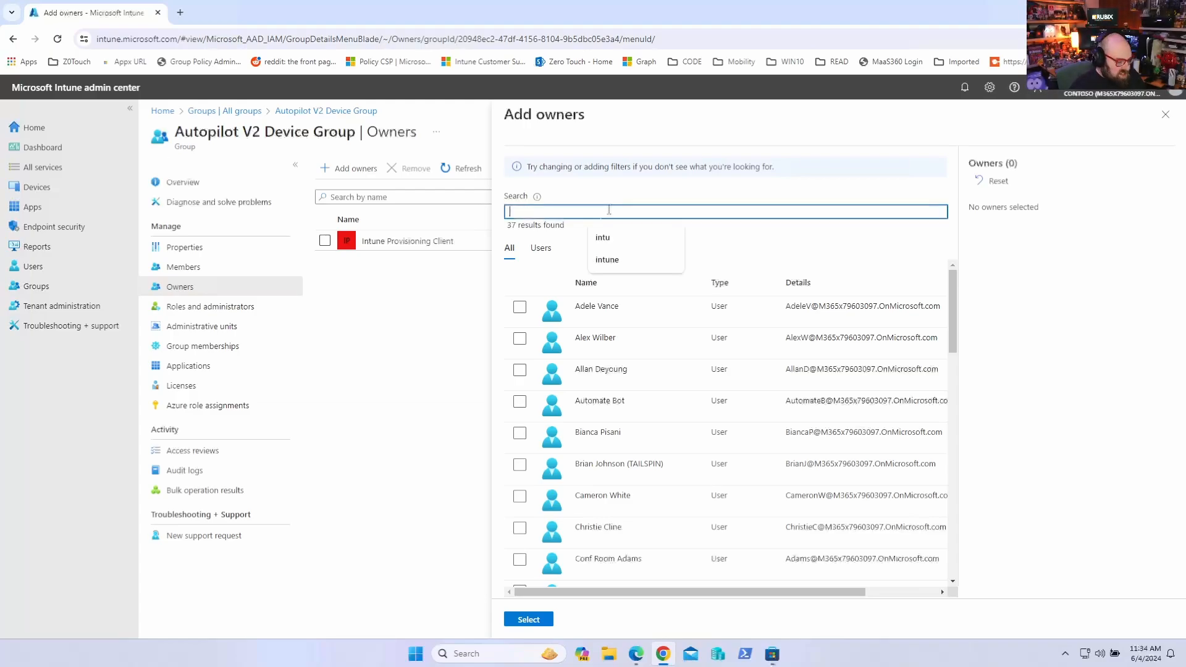
{"action": "type", "text": "intune"}
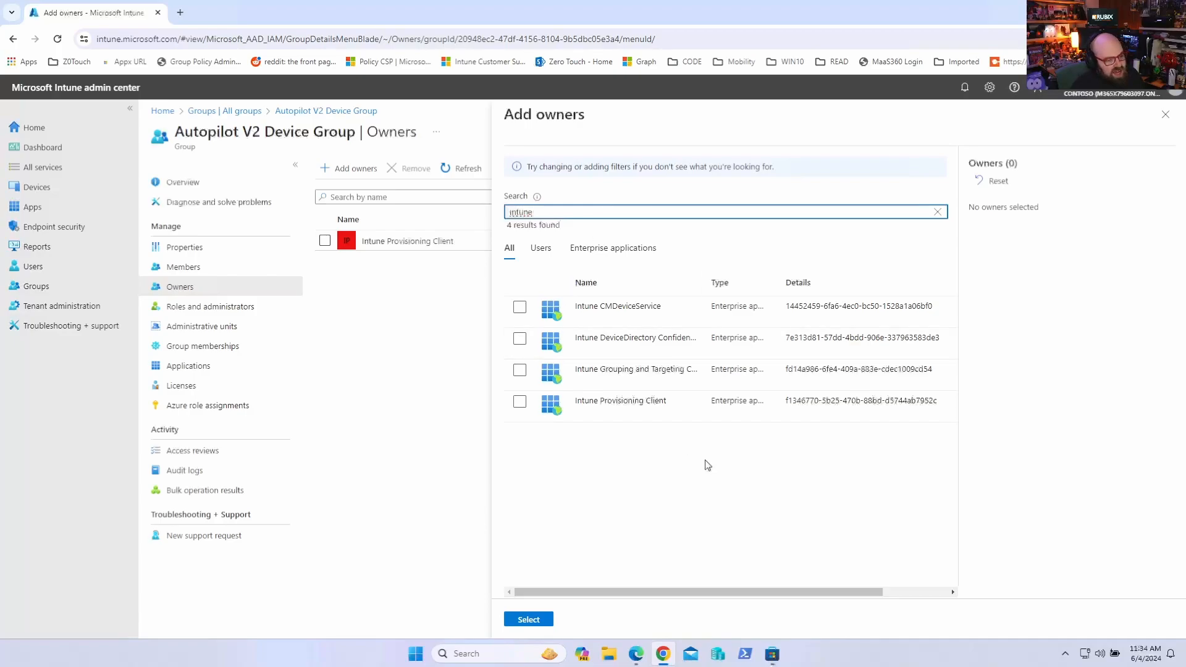
{"action": "left_click", "coordinate": [438, 432]}
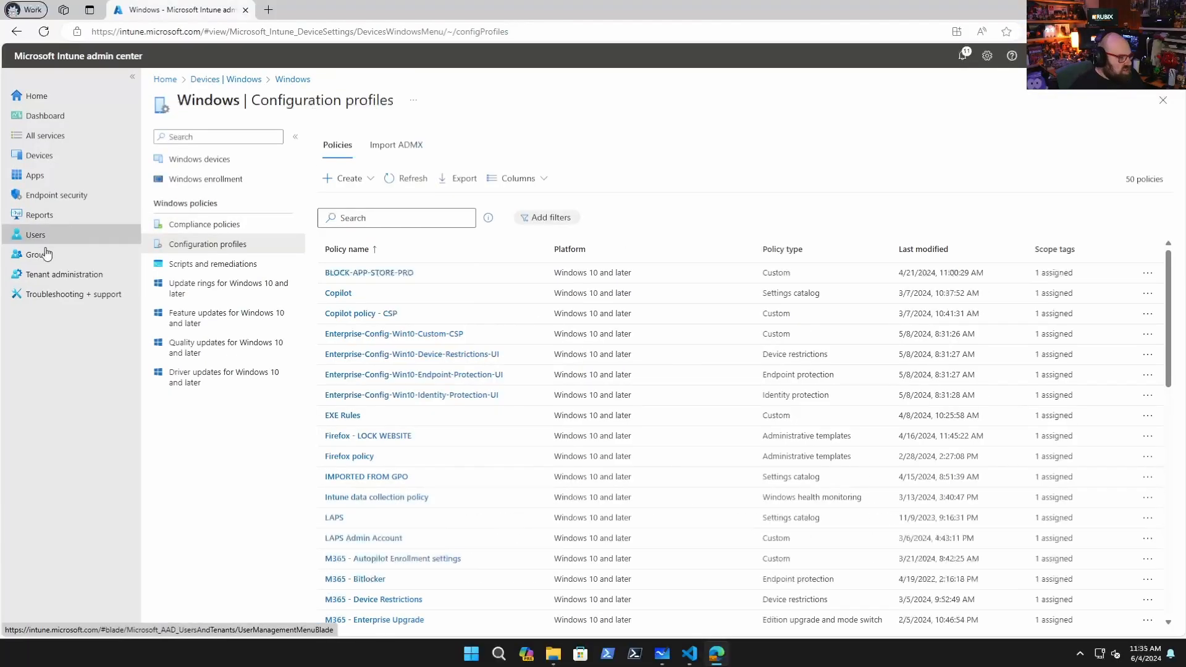
Start a new security group named Autopilot V2 Device Group from the groups list
{"action": "left_click", "coordinate": [39, 254]}
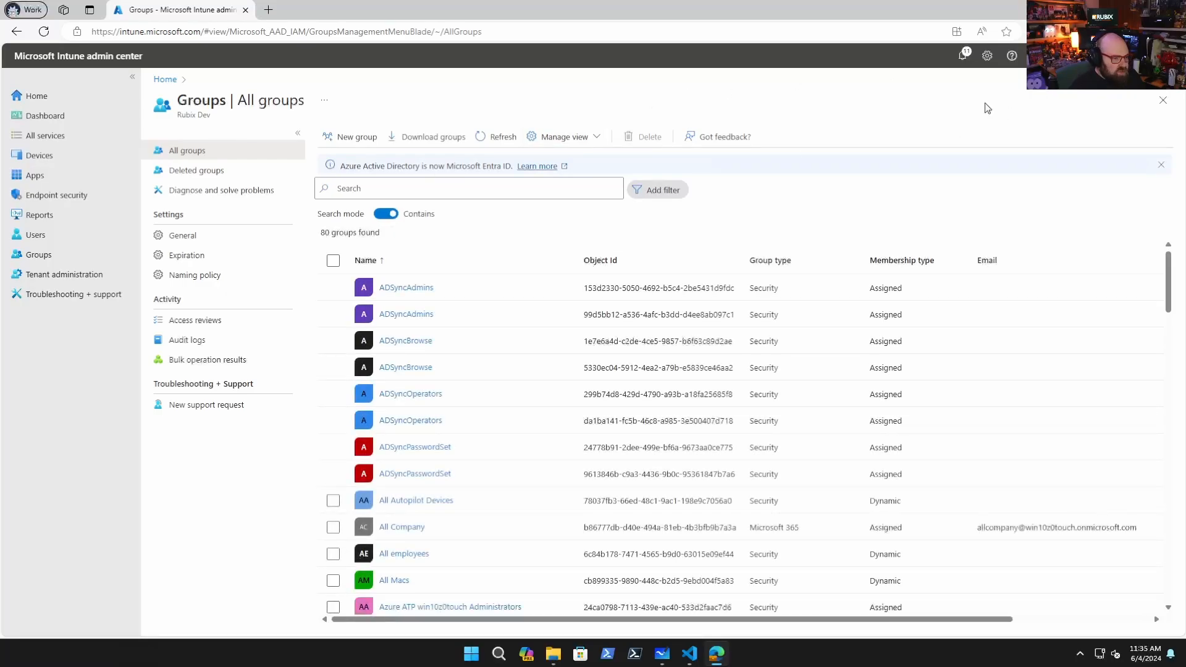
{"action": "scroll", "coordinate": [451, 389], "scroll_direction": "down", "scroll_amount": 4}
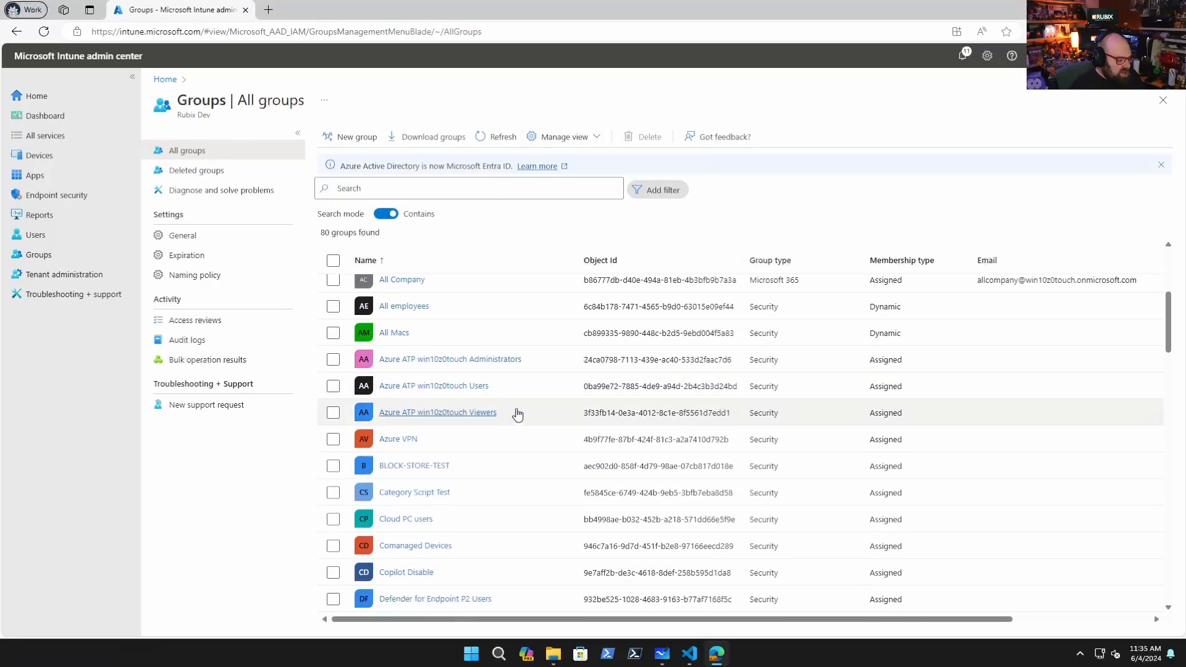
{"action": "scroll", "coordinate": [517, 410], "scroll_direction": "down", "scroll_amount": 3}
{"action": "scroll", "coordinate": [498, 442], "scroll_direction": "up", "scroll_amount": 7}
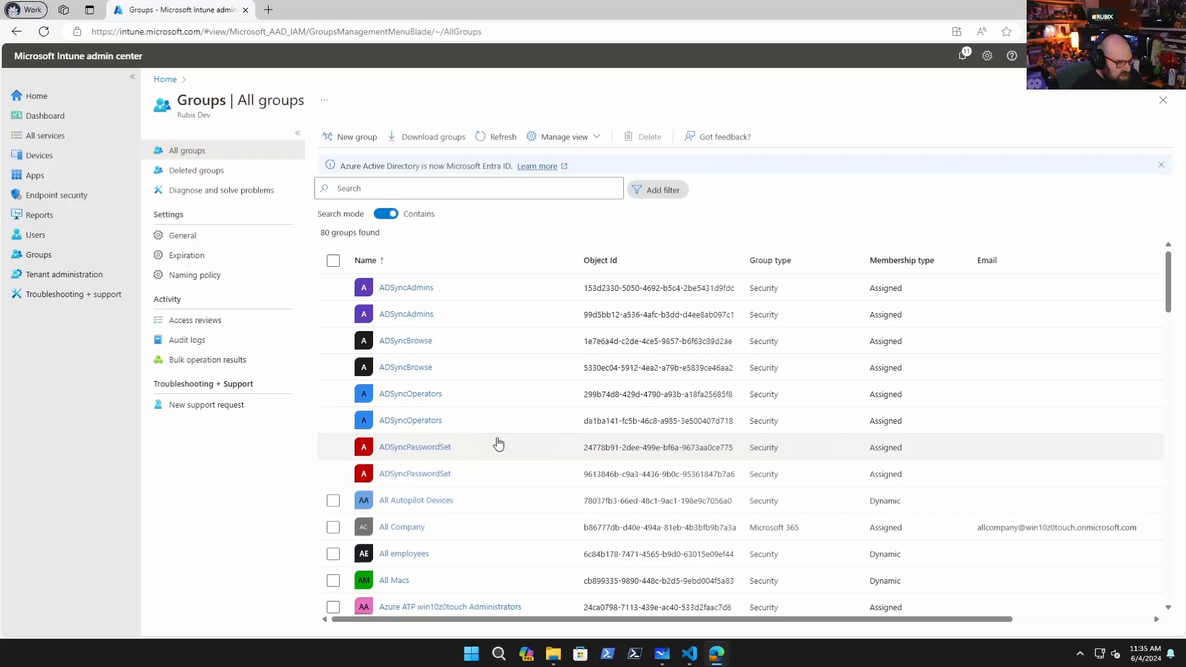
{"action": "left_click", "coordinate": [351, 144]}
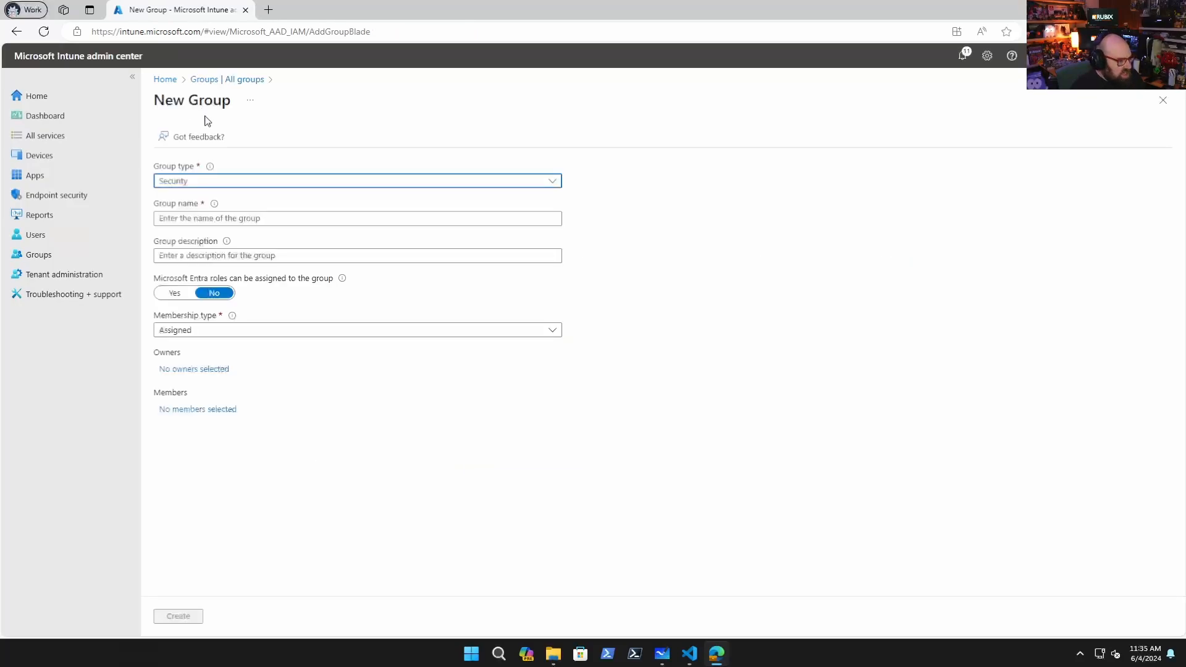
{"action": "left_click", "coordinate": [262, 216]}
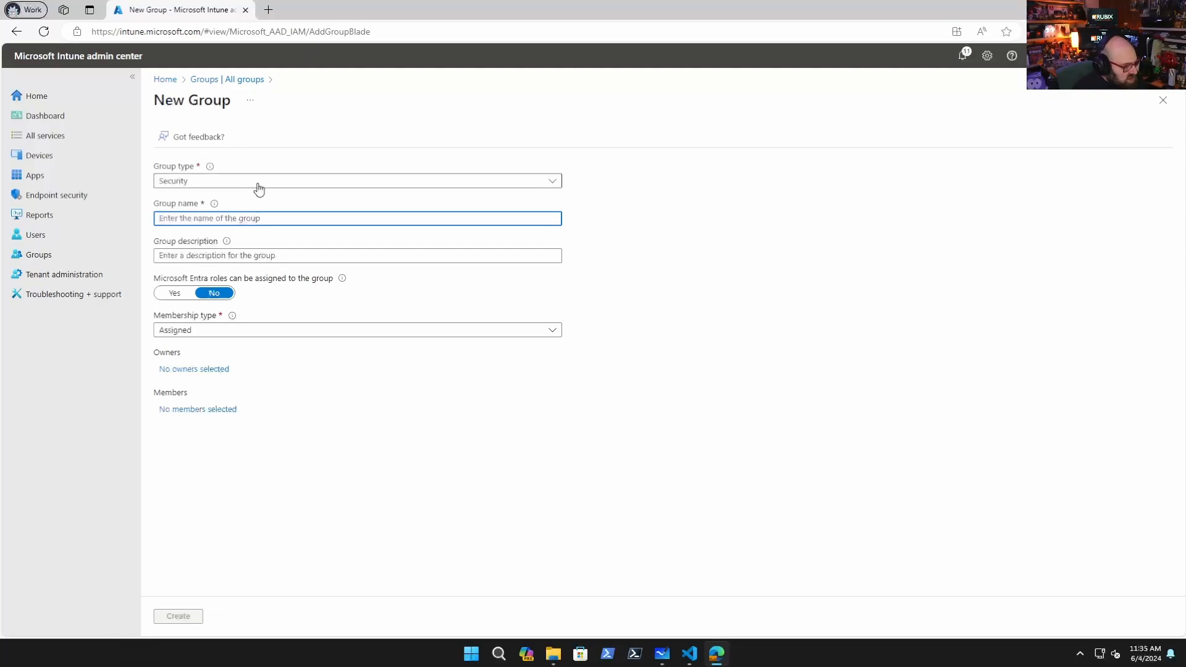
{"action": "type", "text": "Autopilot V2 Device Group"}
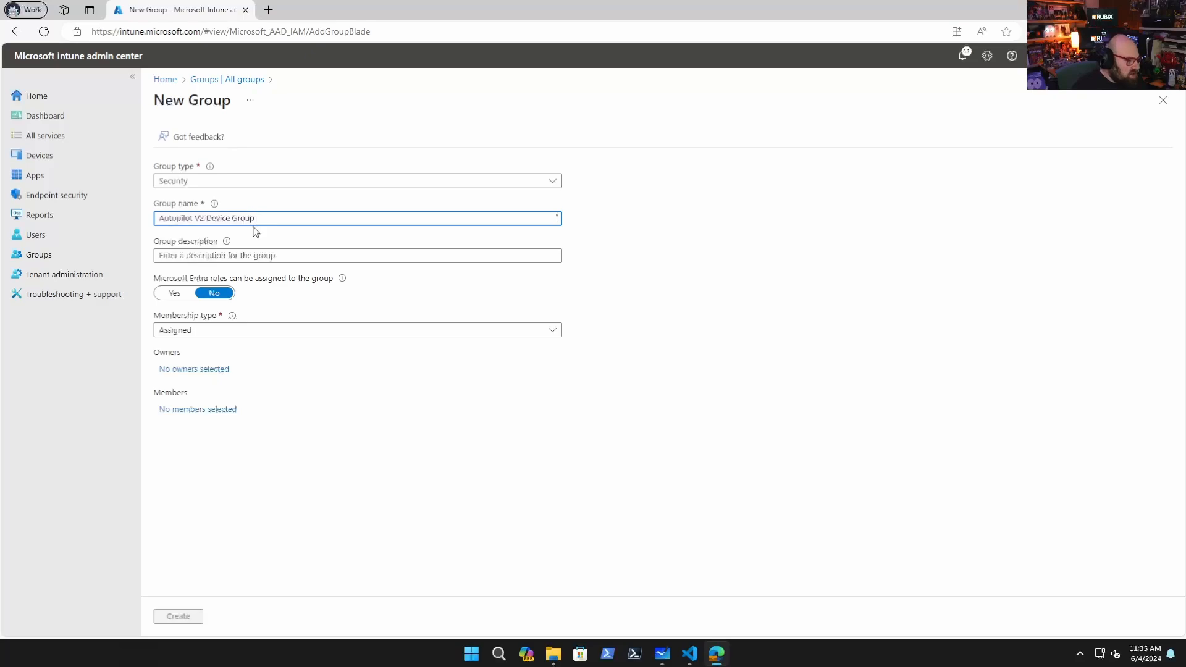
Open the owner picker, search for intune, and select Intune Autopilot ConfidentialClient, highlighting its application ID
{"action": "left_click", "coordinate": [193, 370]}
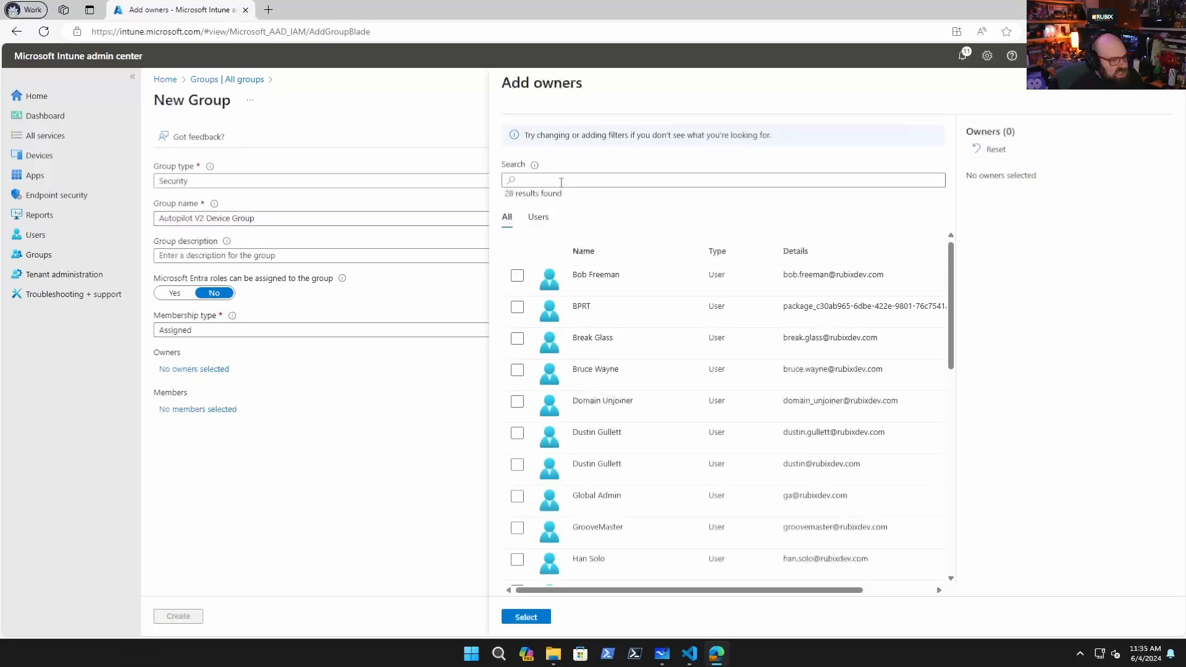
{"action": "left_click", "coordinate": [561, 180]}
{"action": "type", "text": "intune"}
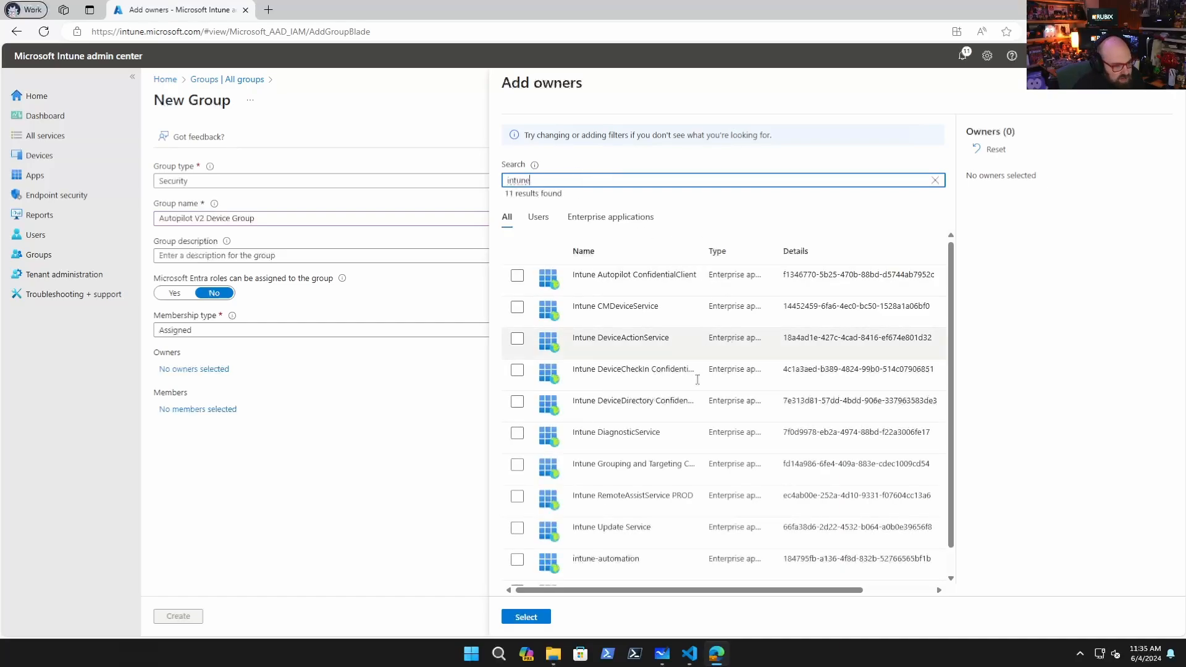
{"action": "scroll", "coordinate": [684, 394], "scroll_direction": "down", "scroll_amount": 1}
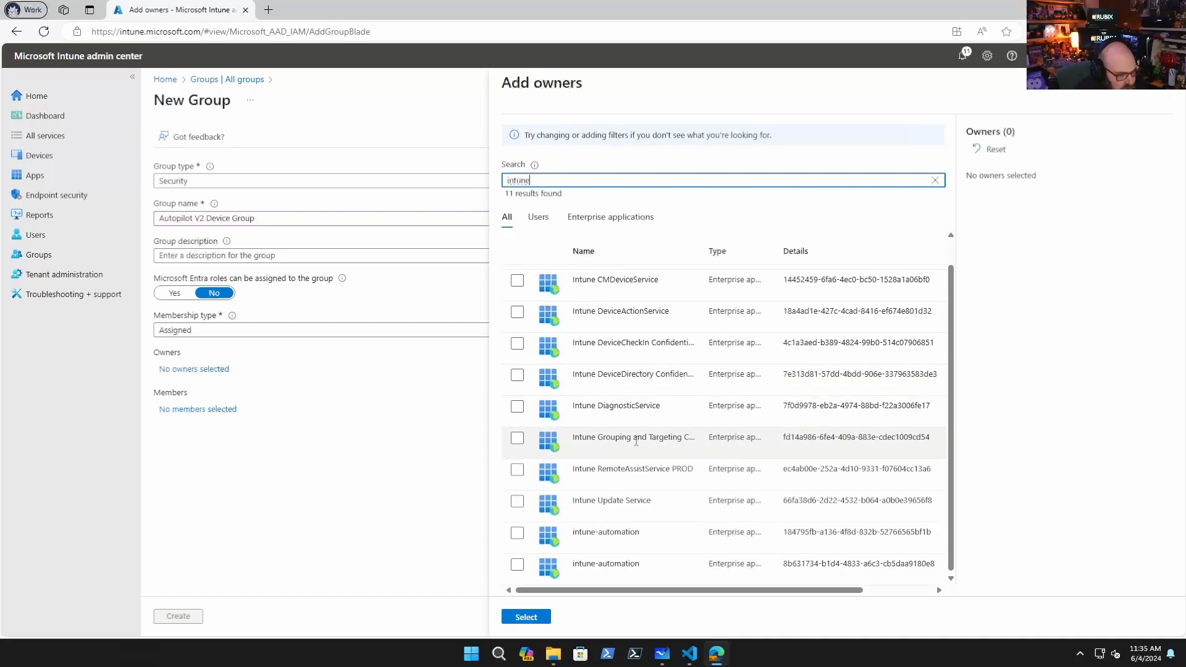
{"action": "scroll", "coordinate": [627, 455], "scroll_direction": "up", "scroll_amount": 1}
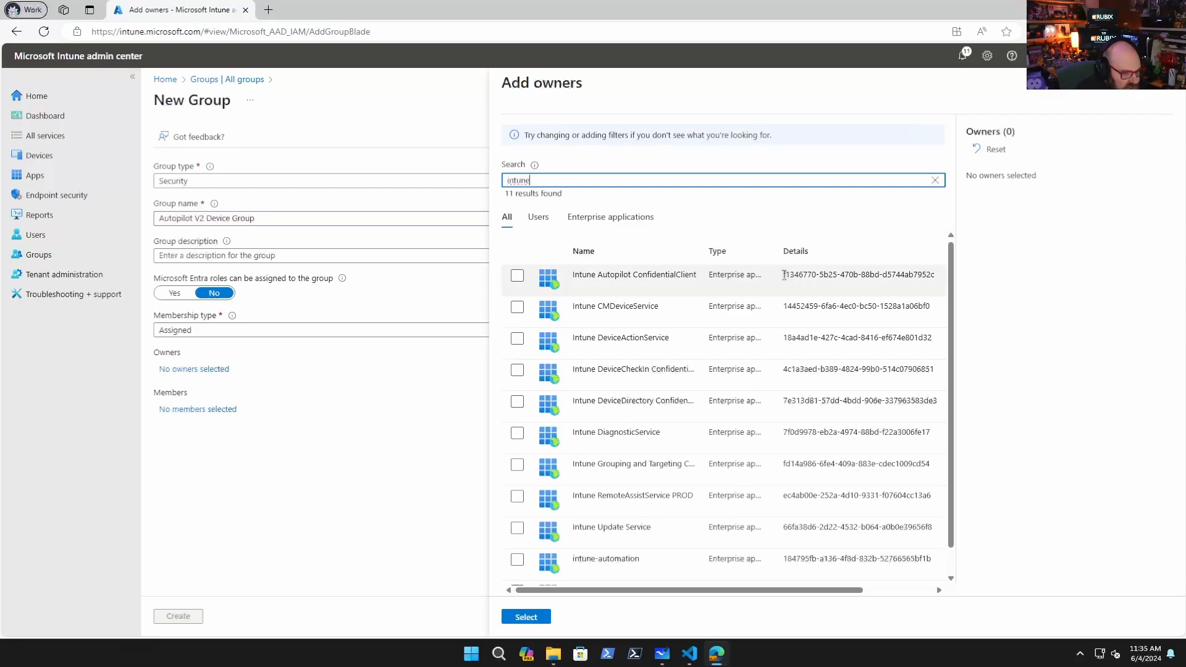
{"action": "left_click_drag", "start_coordinate": [783, 276], "coordinate": [903, 282]}
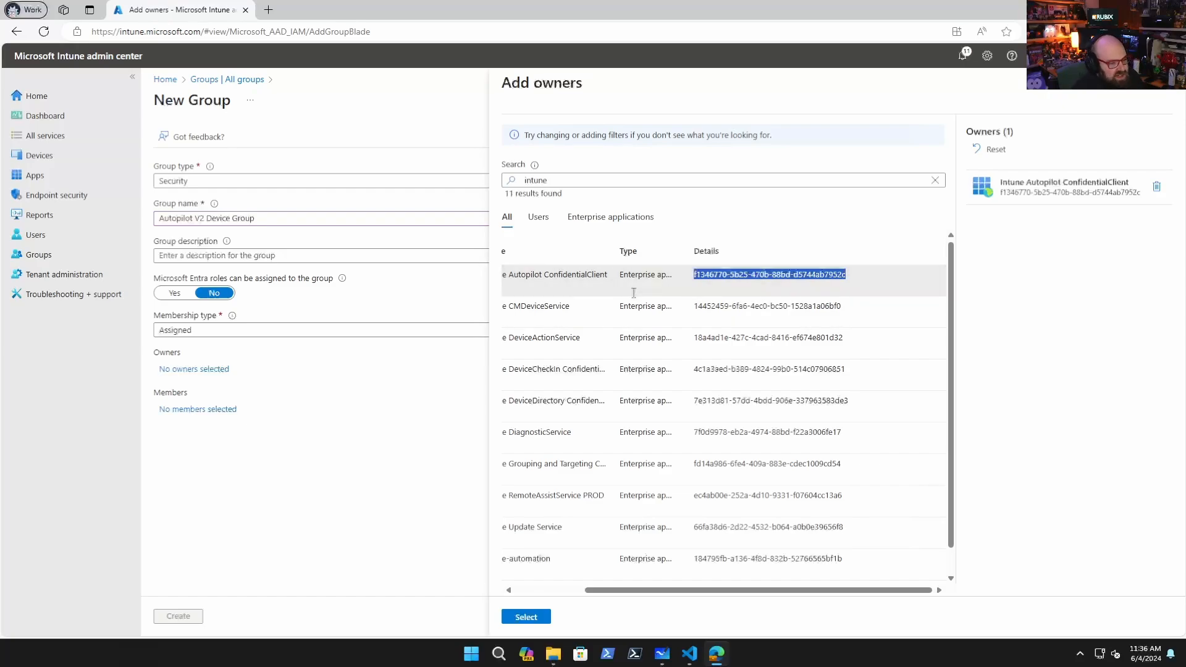
{"action": "left_click_drag", "start_coordinate": [631, 591], "coordinate": [555, 587]}
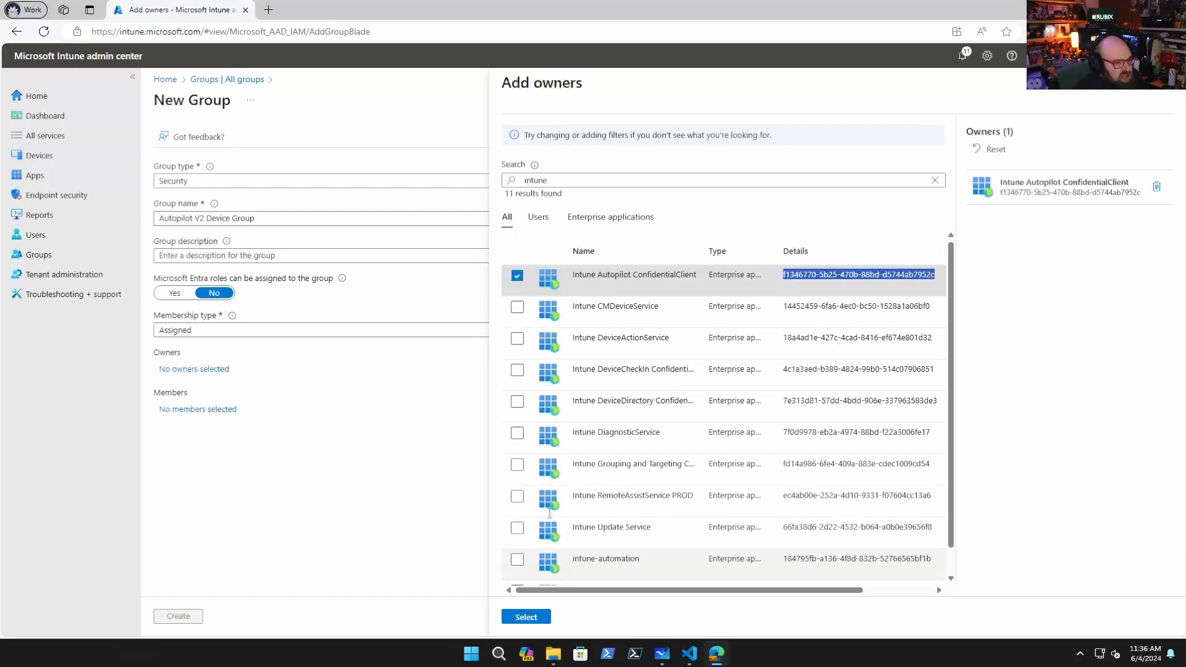
Open Windows PowerShell as administrator, closing the non-elevated window first, and position it over the browser
{"action": "left_click", "coordinate": [379, 484]}
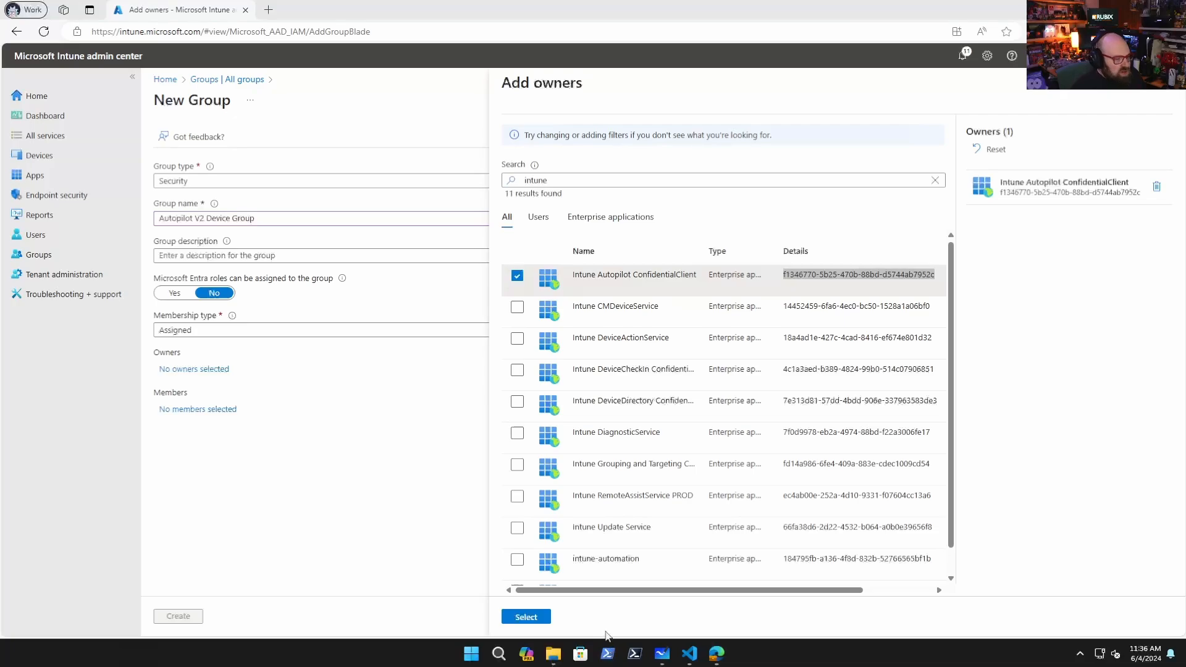
{"action": "left_click", "coordinate": [607, 653]}
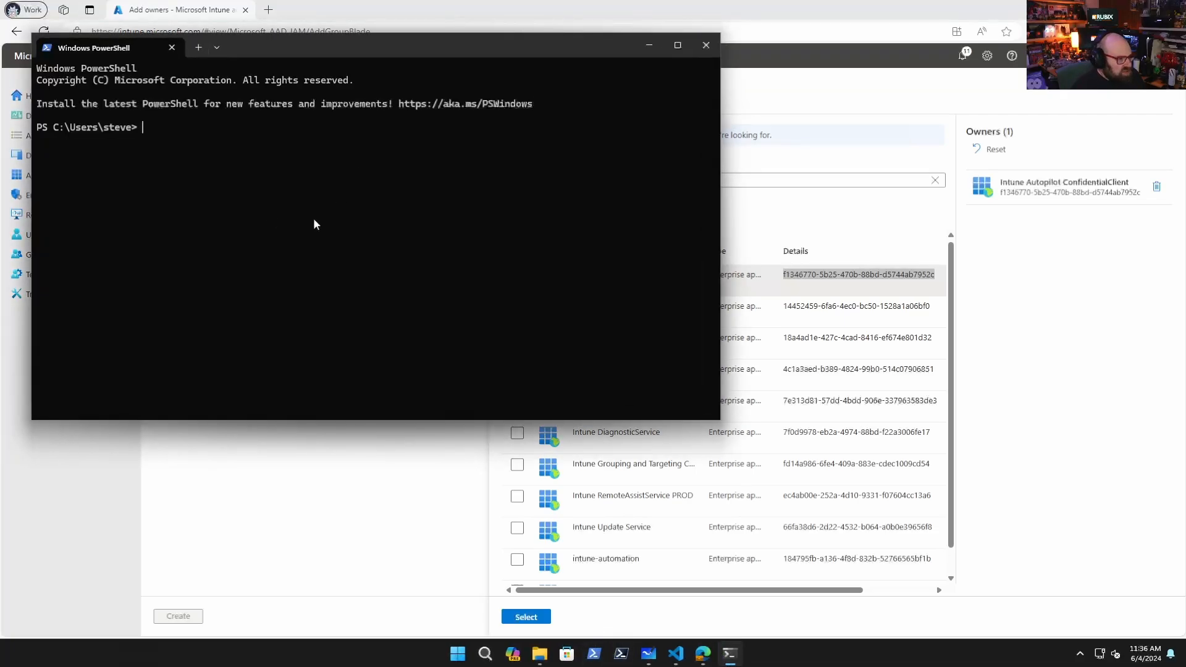
{"action": "left_click", "coordinate": [704, 46]}
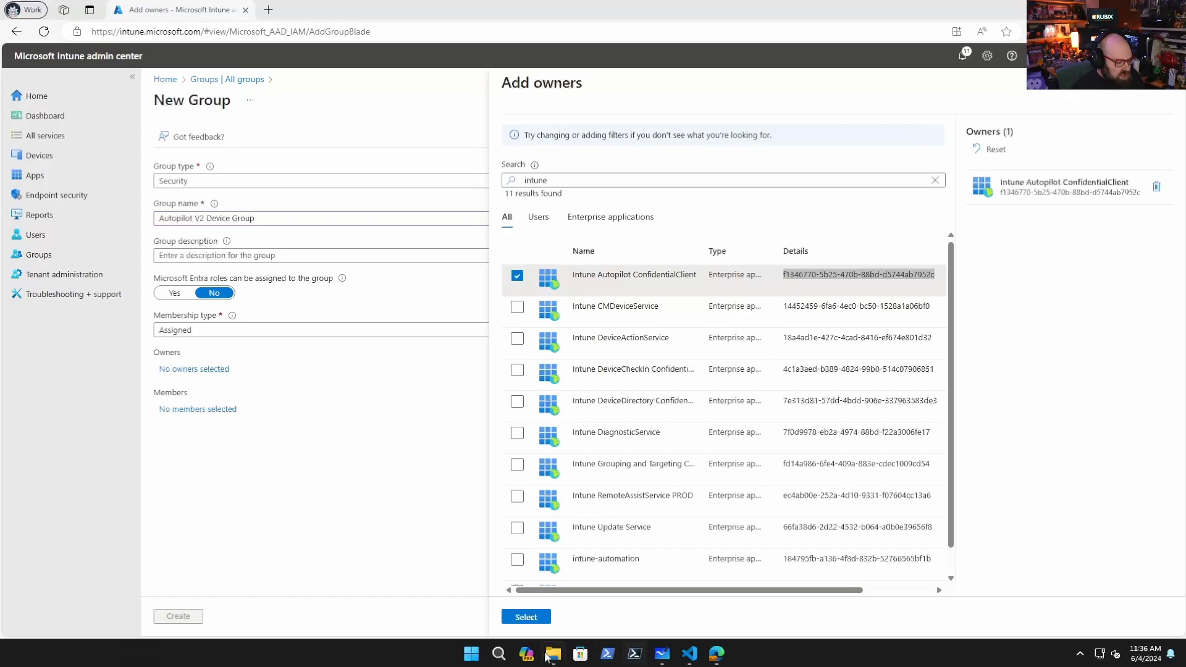
{"action": "right_click", "coordinate": [610, 656]}
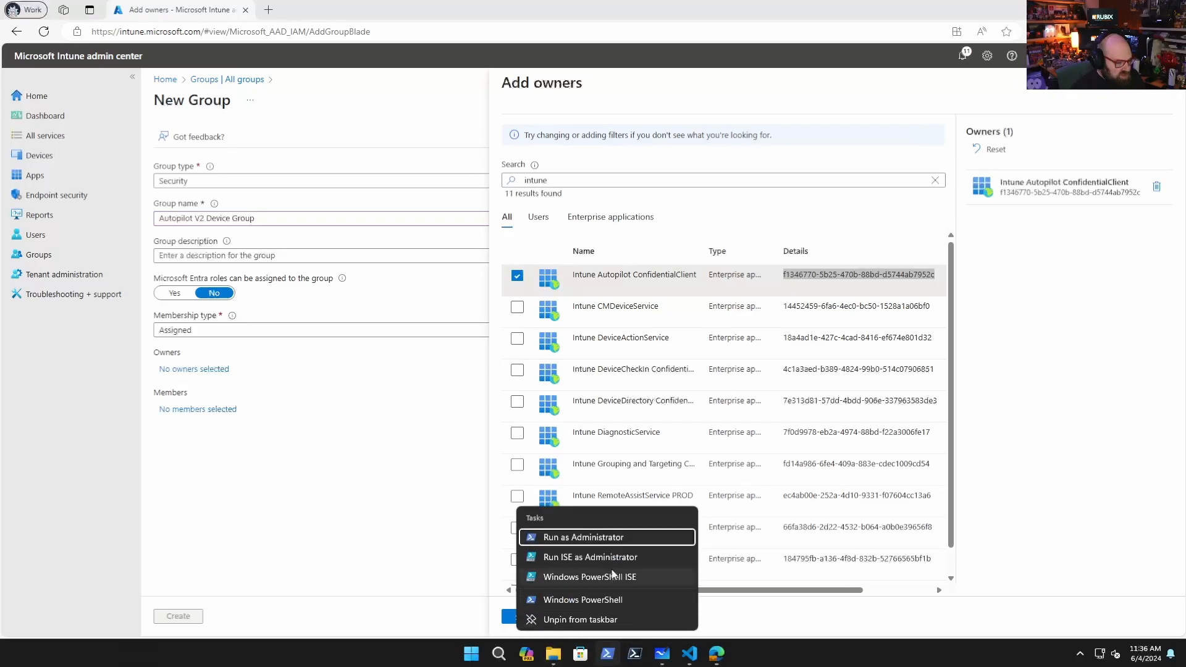
{"action": "left_click", "coordinate": [609, 537]}
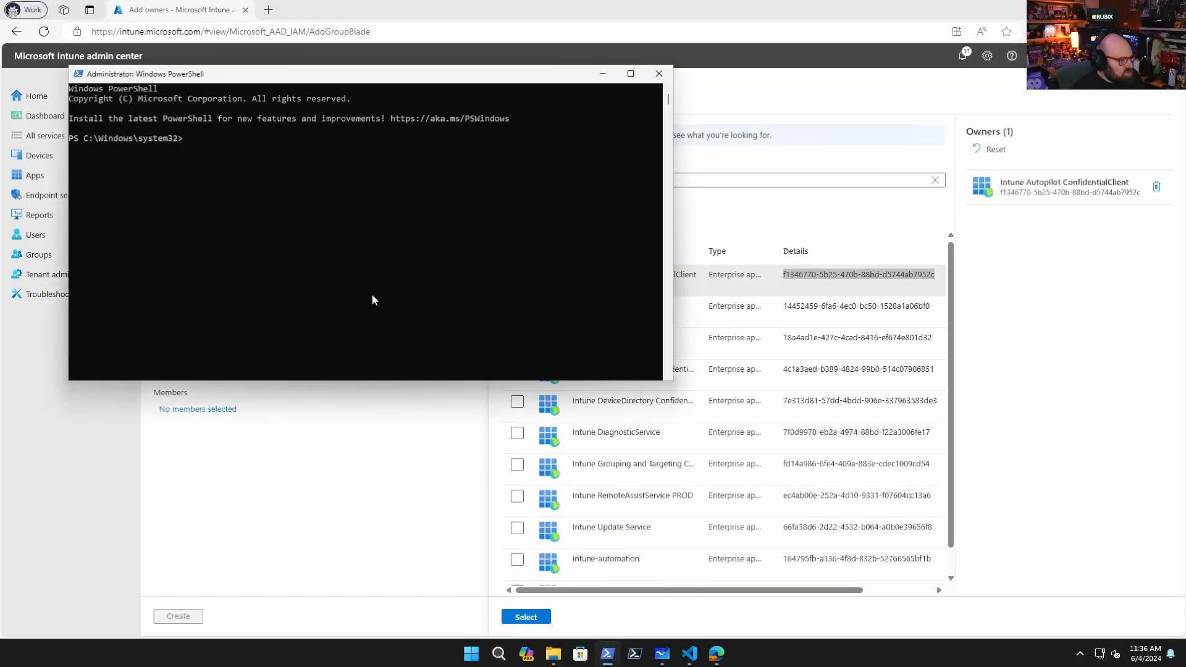
{"action": "left_click", "coordinate": [311, 226]}
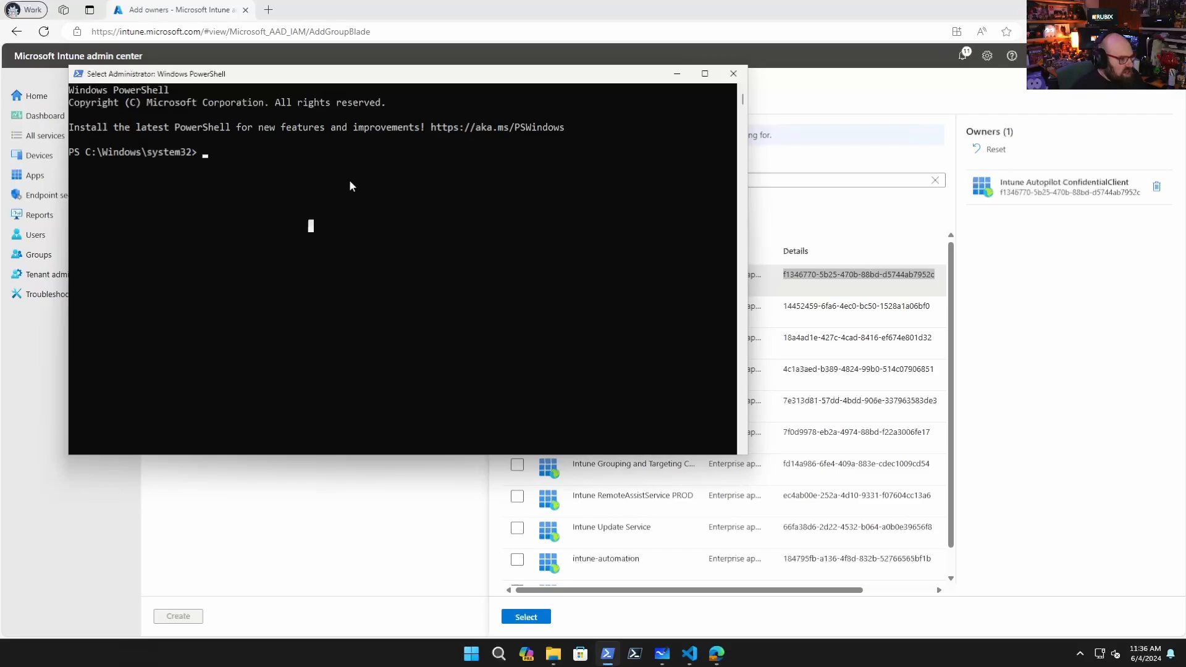
{"action": "left_click_drag", "start_coordinate": [396, 81], "coordinate": [474, 66]}
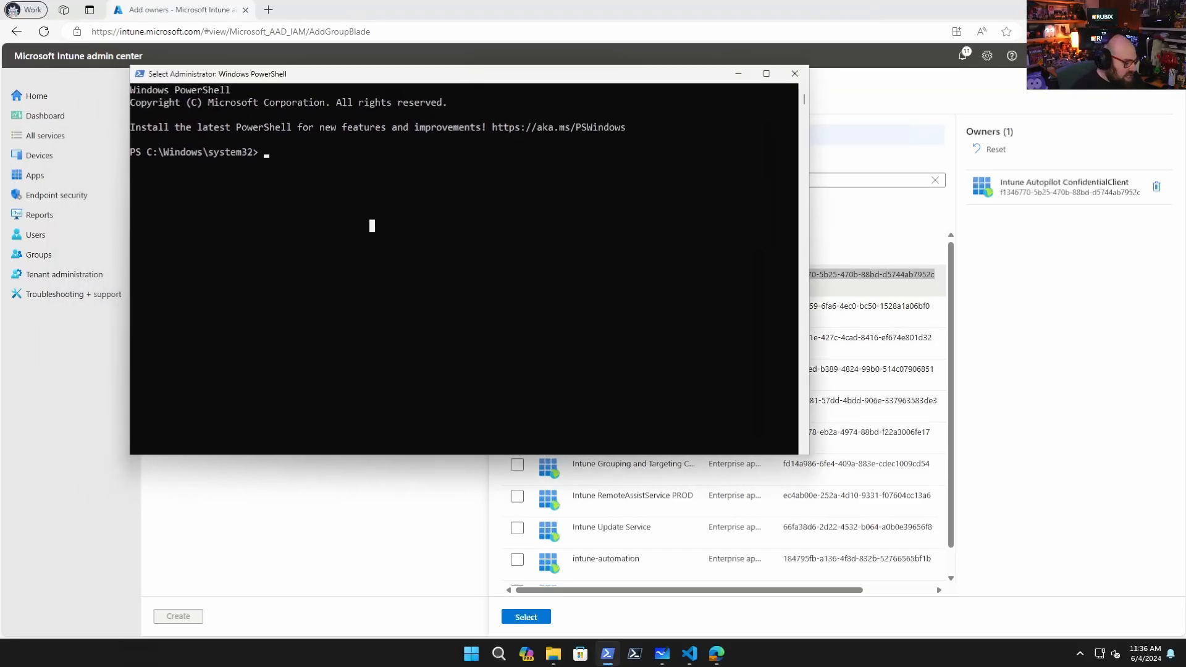
{"action": "left_click", "coordinate": [362, 279]}
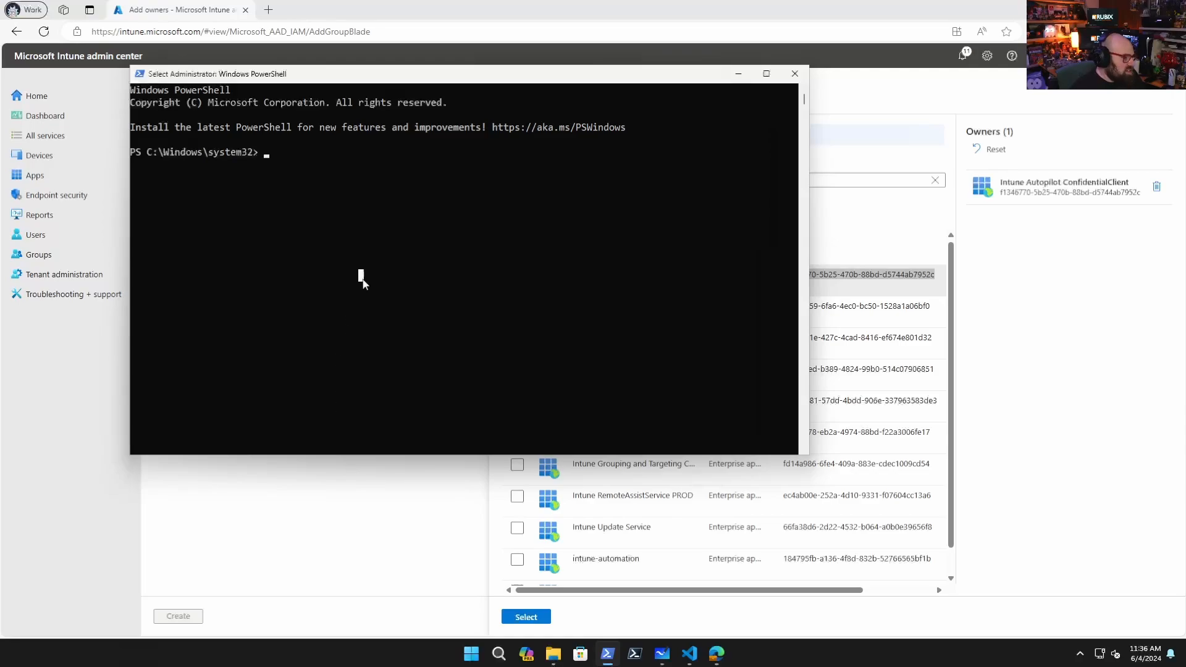
Run Install-Module azuread in the elevated PowerShell window
{"action": "type", "text": "isntall-"}
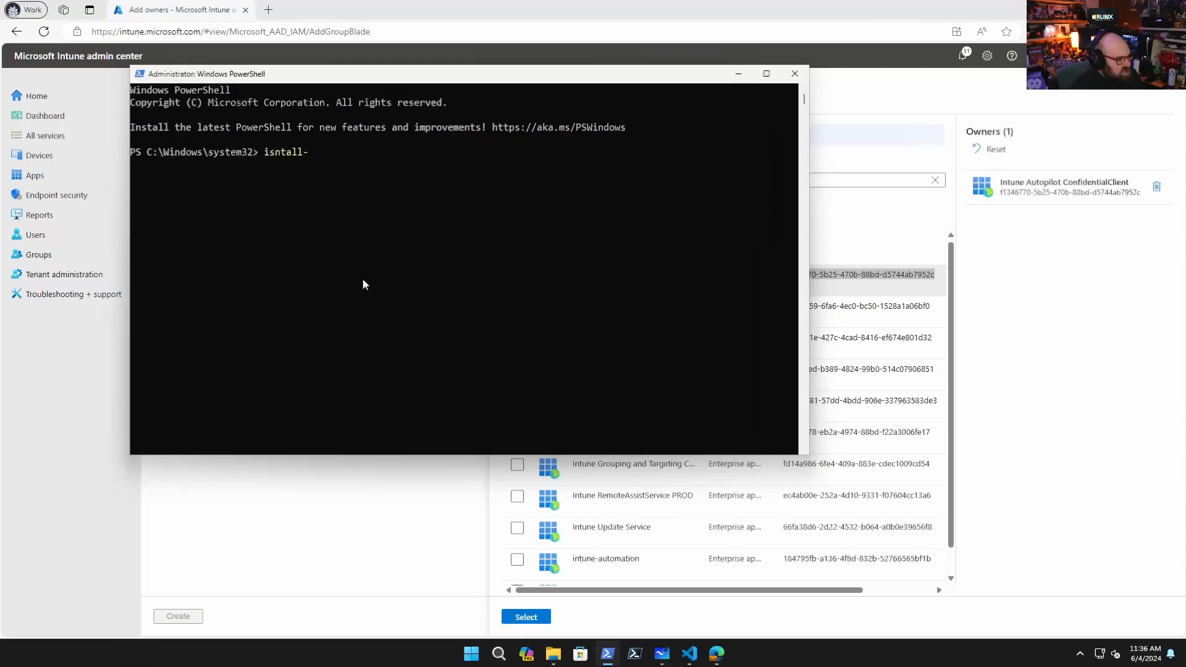
{"action": "key", "text": "super"}
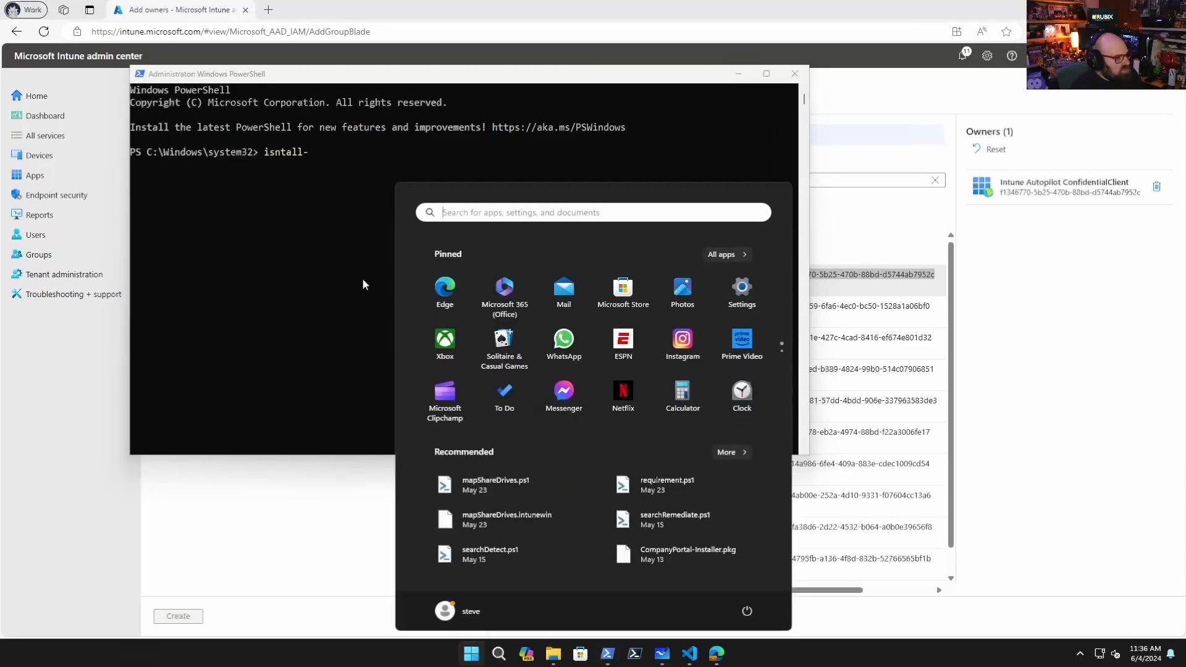
{"action": "key", "text": "super"}
{"action": "key", "text": "BackSpace"}
{"action": "key", "text": "BackSpace"}
{"action": "key", "text": "BackSpace"}
{"action": "key", "text": "BackSpace"}
{"action": "key", "text": "BackSpace"}
{"action": "key", "text": "BackSpace"}
{"action": "key", "text": "BackSpace"}
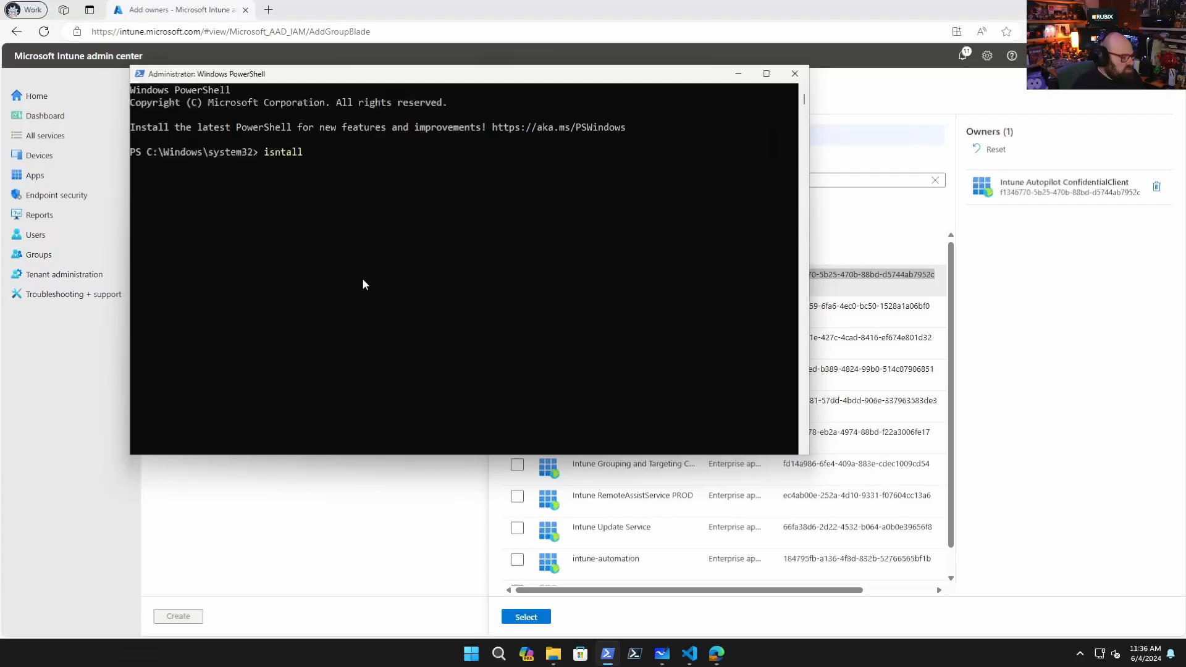
{"action": "type", "text": "nst"}
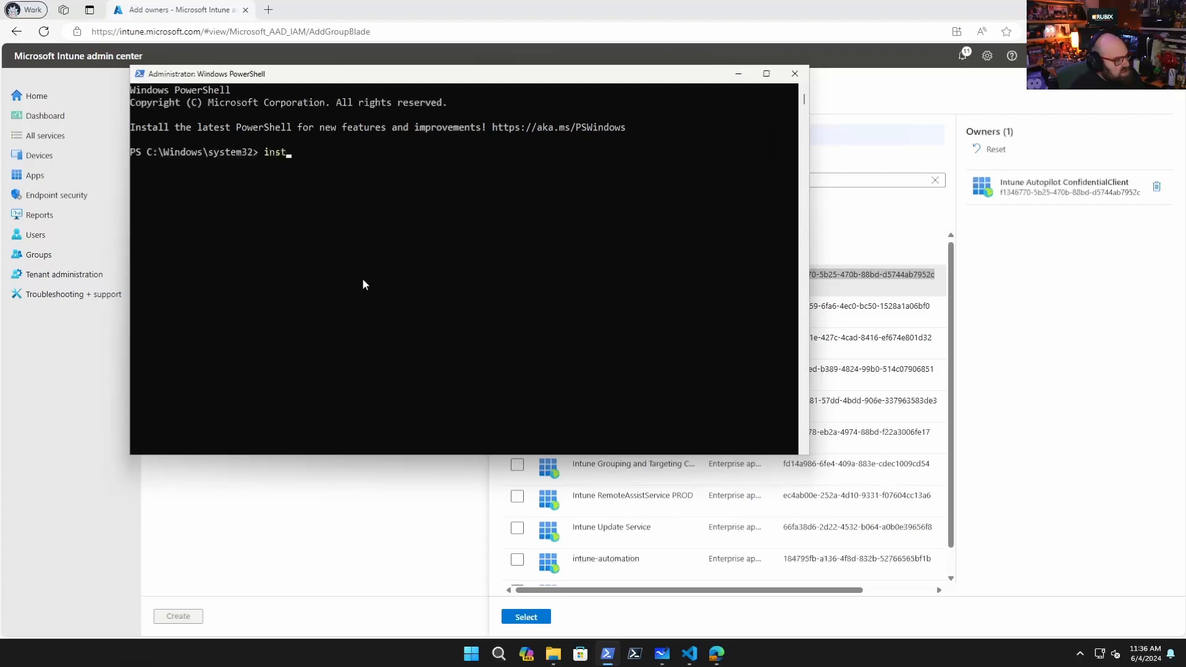
{"action": "type", "text": "all-mod"}
{"action": "key", "text": "Tab"}
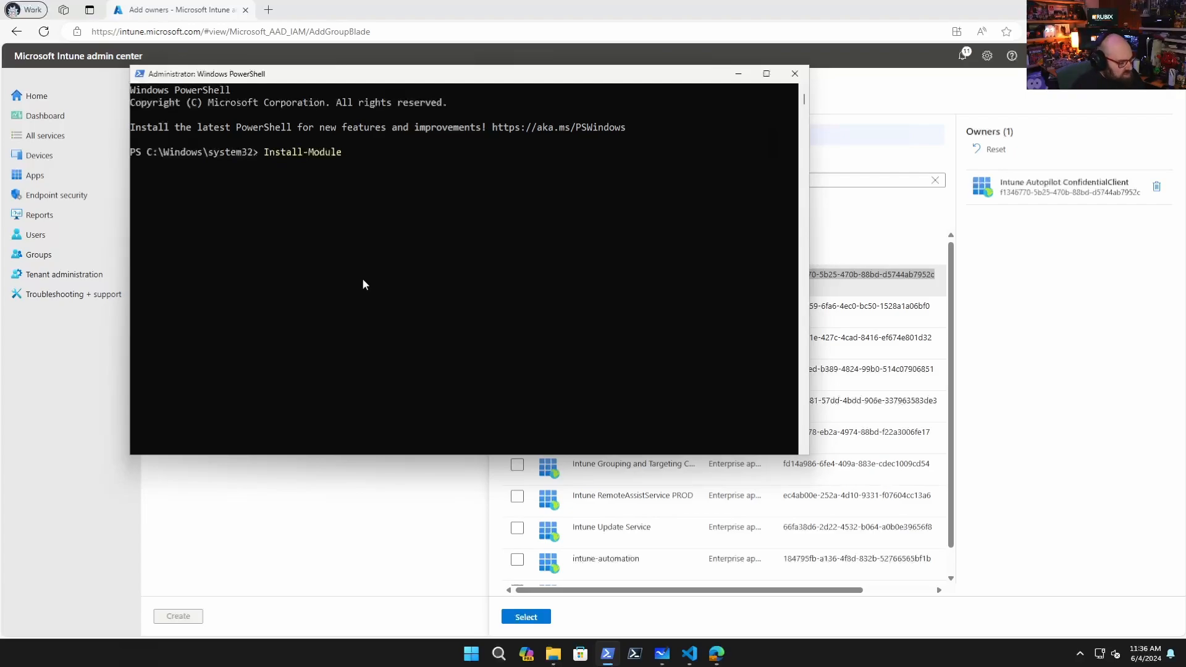
{"action": "type", "text": "azuread"}
{"action": "key", "text": "Return"}
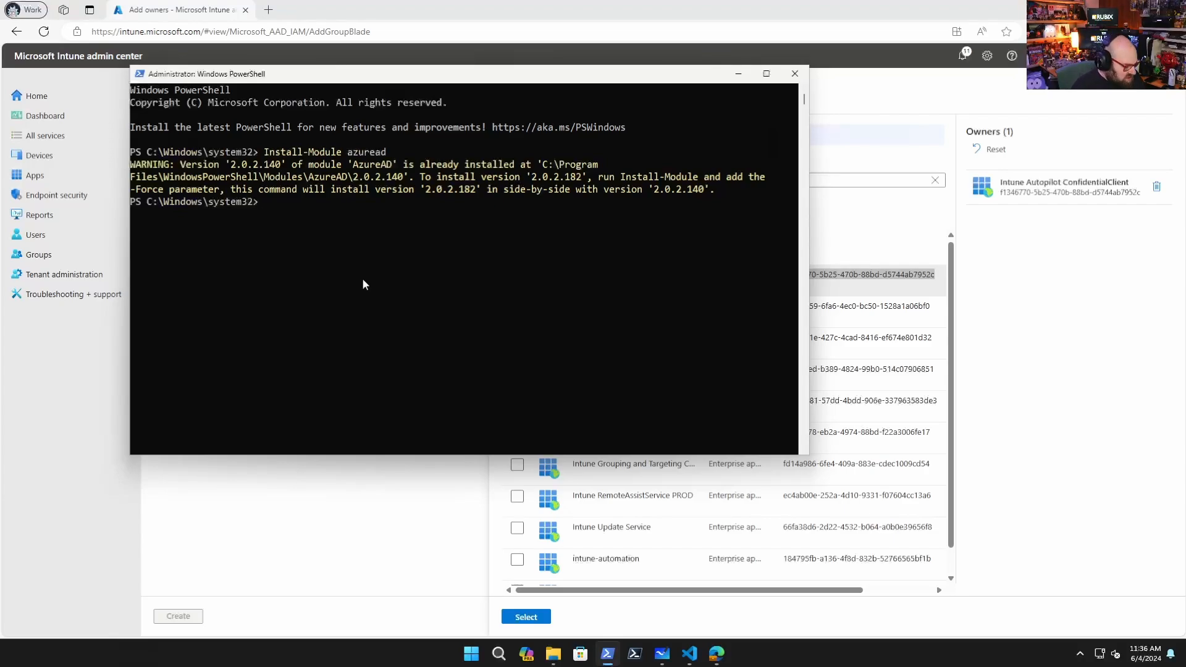
Run connect-azuread and enter the admin account's e-mail address in the Microsoft sign-in window
{"action": "type", "text": "connect-a"}
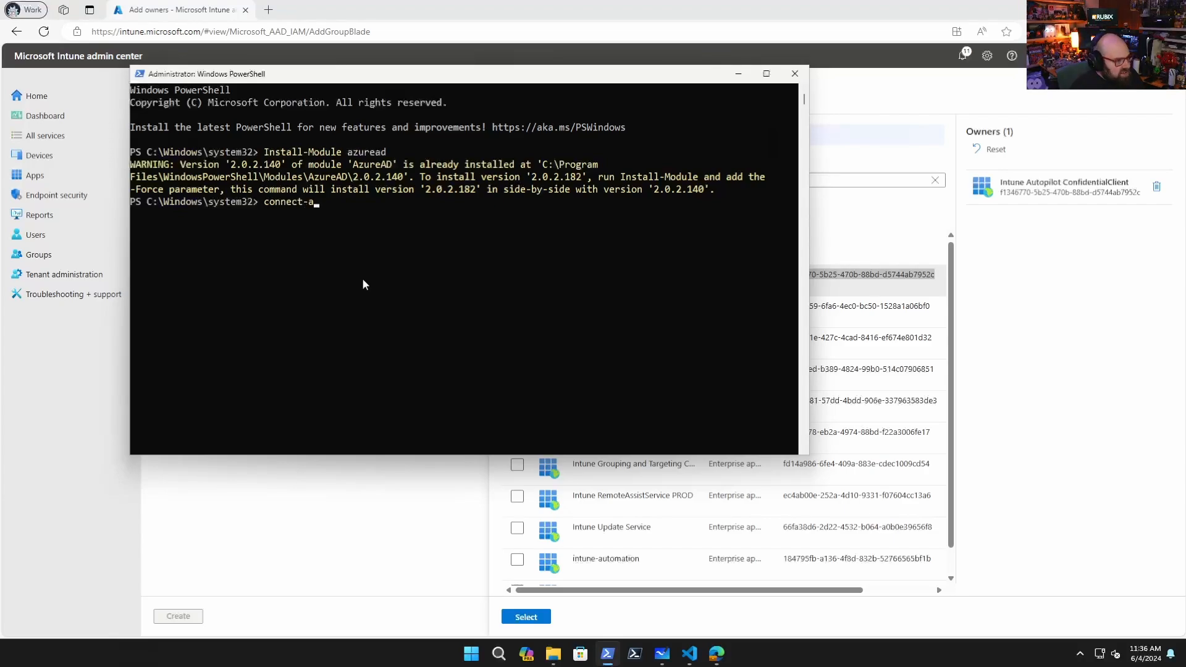
{"action": "type", "text": "zuread"}
{"action": "key", "text": "Return"}
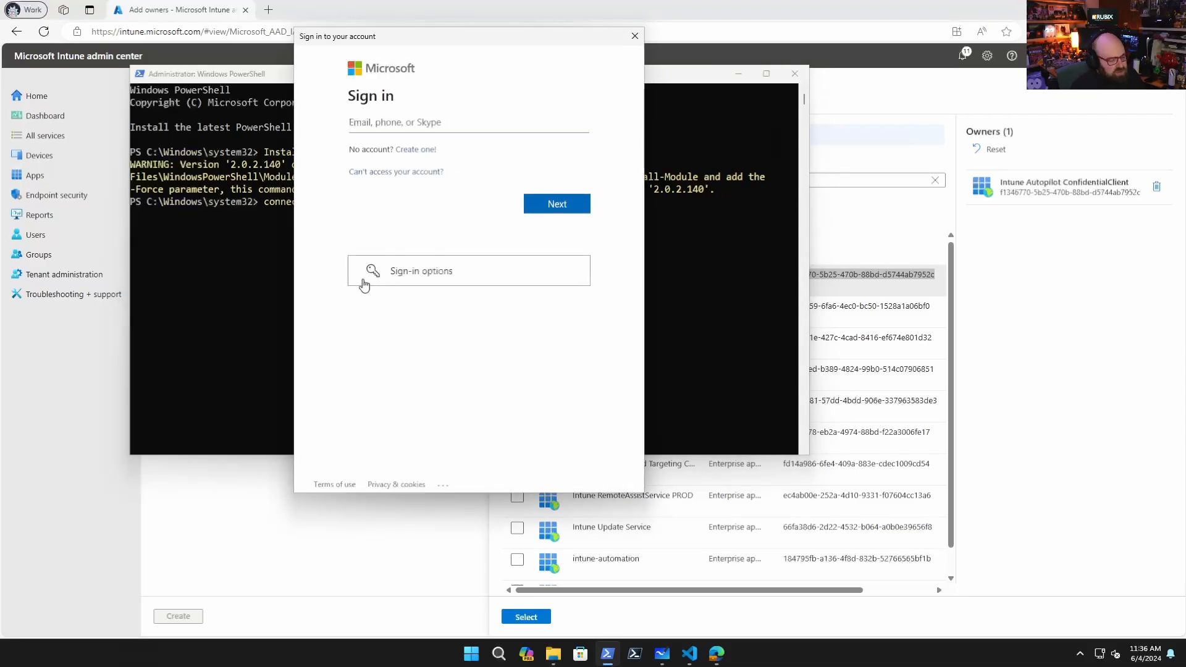
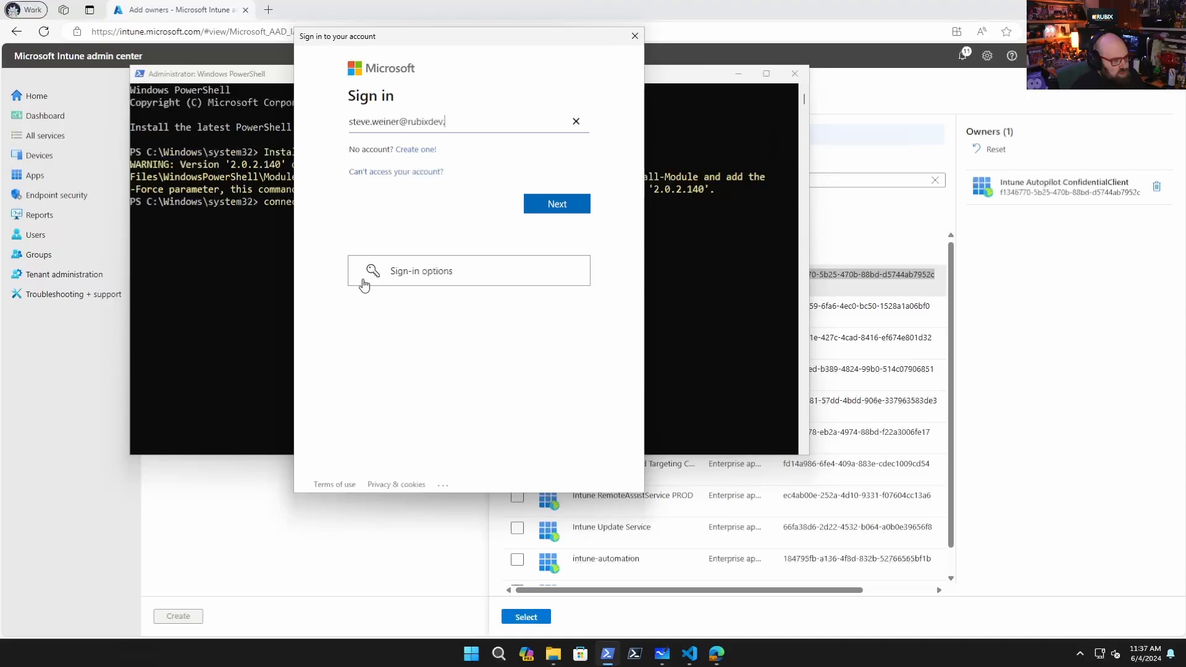
{"action": "key", "text": "Return"}
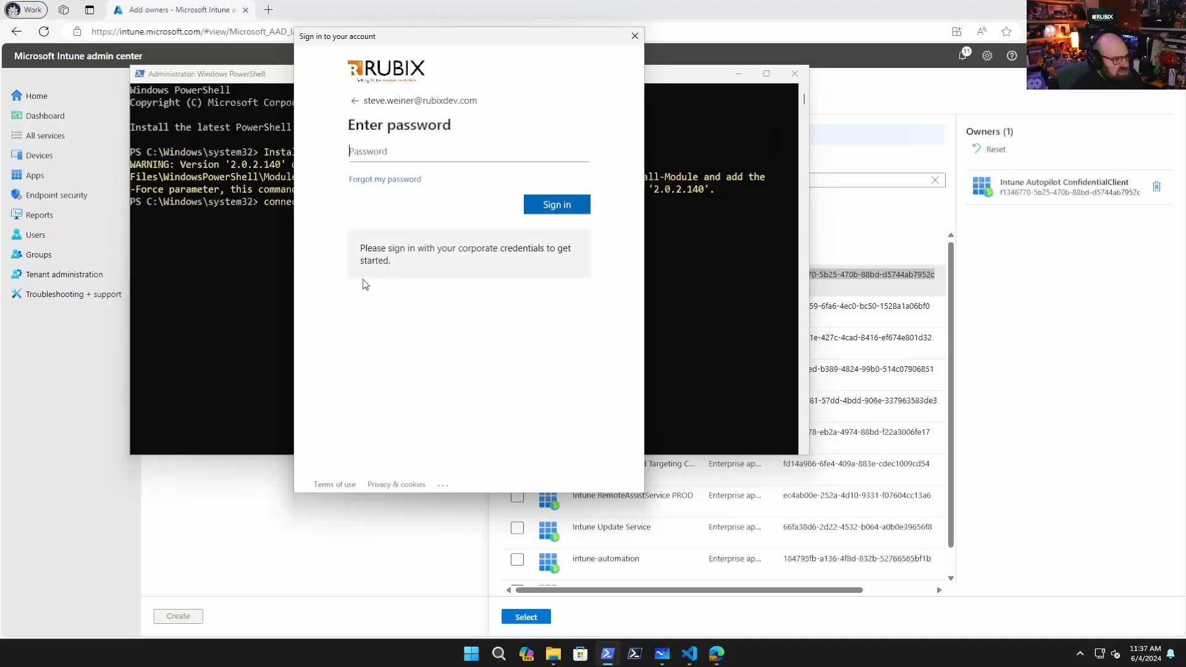
Enter the account password to complete the sign-in
{"action": "type", "text": "********"}
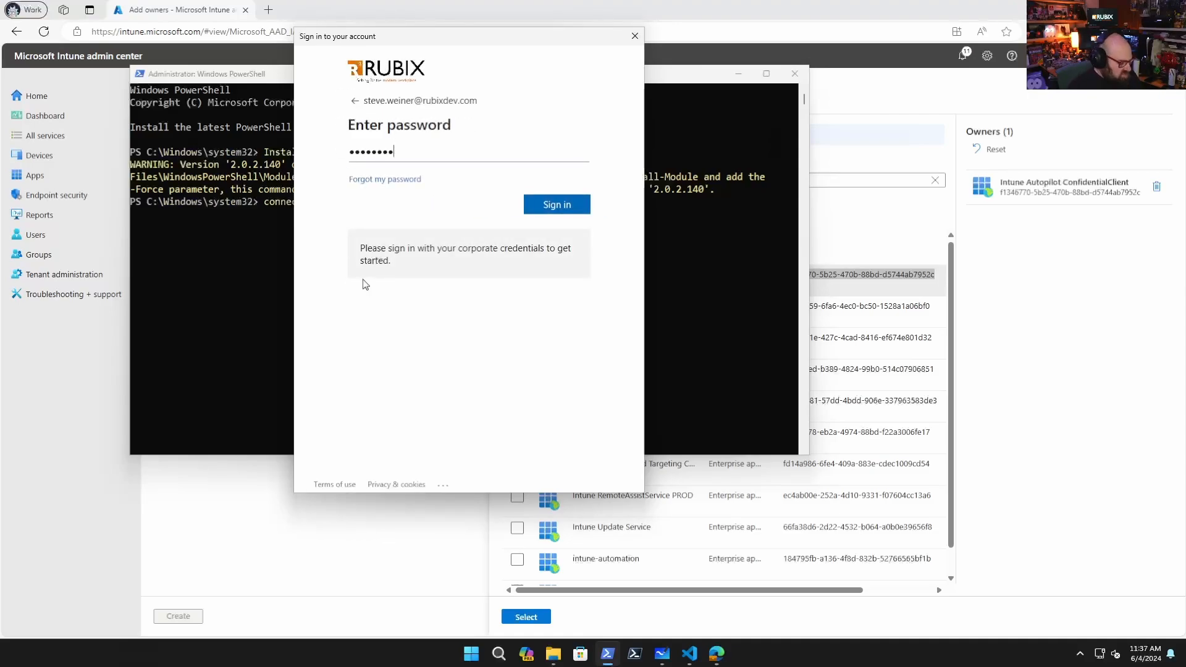
{"action": "type", "text": "***"}
{"action": "key", "text": "Return"}
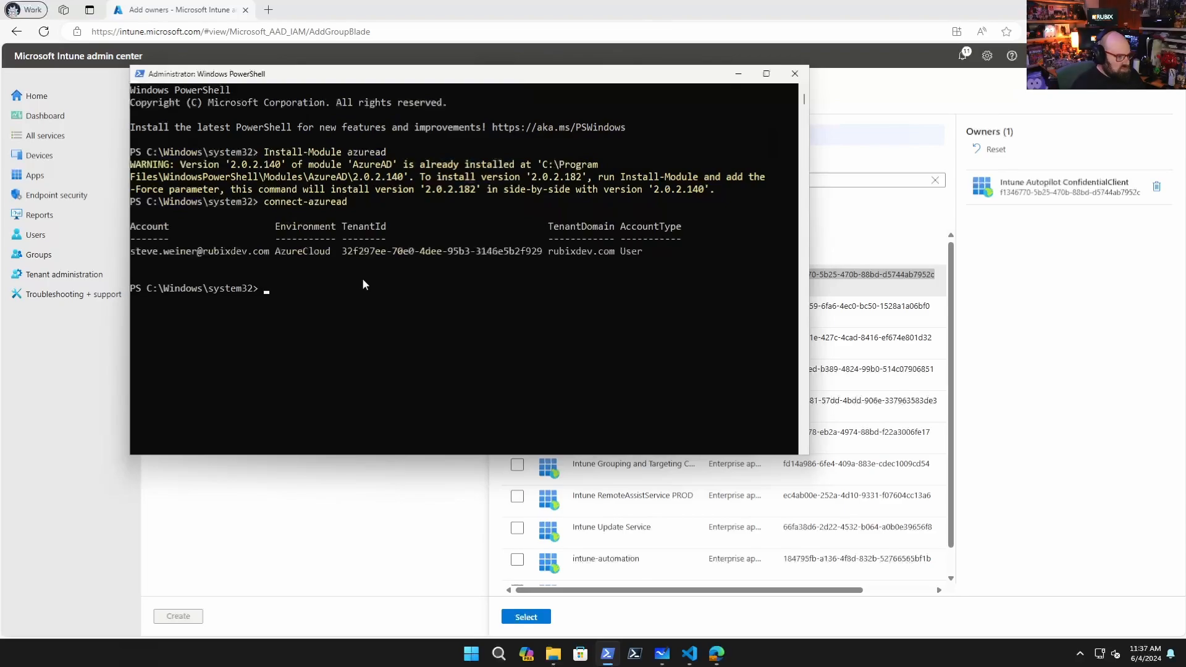
In the elevated PowerShell window, enter New-AzureADServicePrincipal -AppId followed by the Intune Autopilot ConfidentialClient's application ID copied from the owners list
{"action": "type", "text": "Ne"}
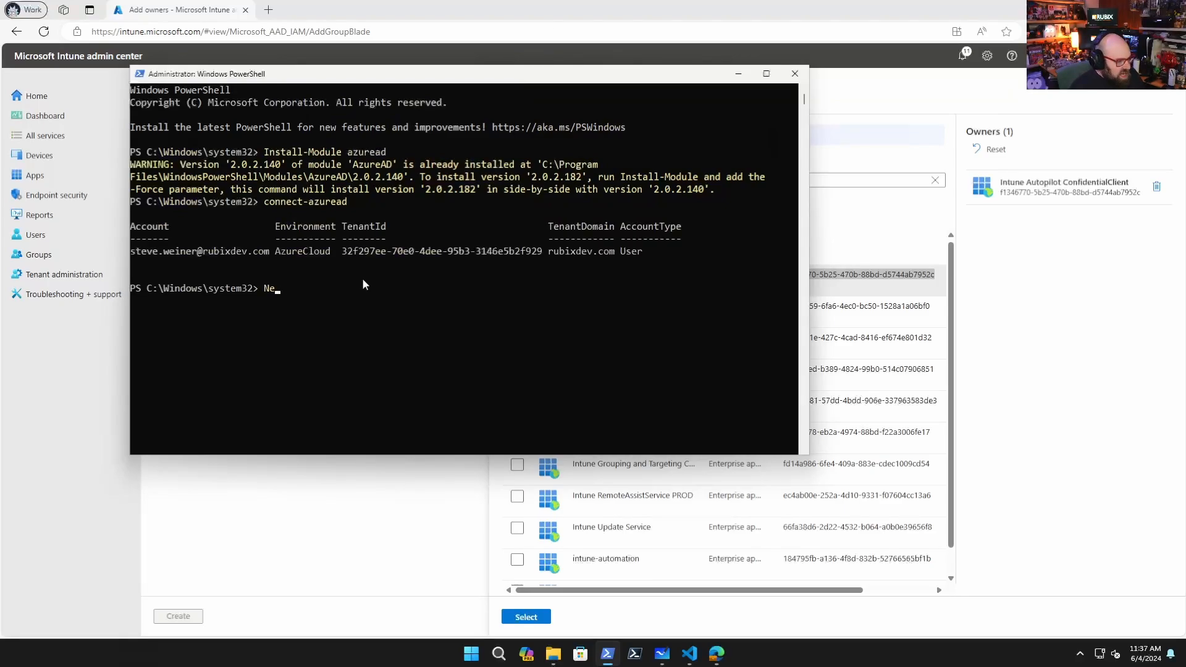
{"action": "type", "text": "w-Az"}
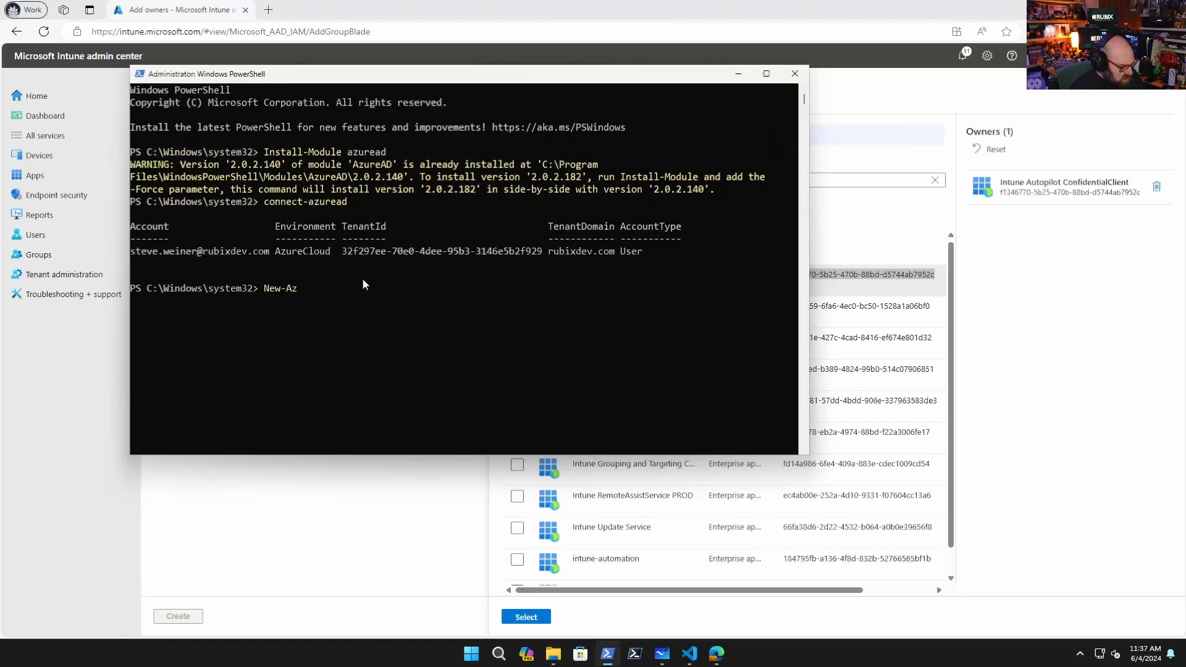
{"action": "type", "text": "ureADS"}
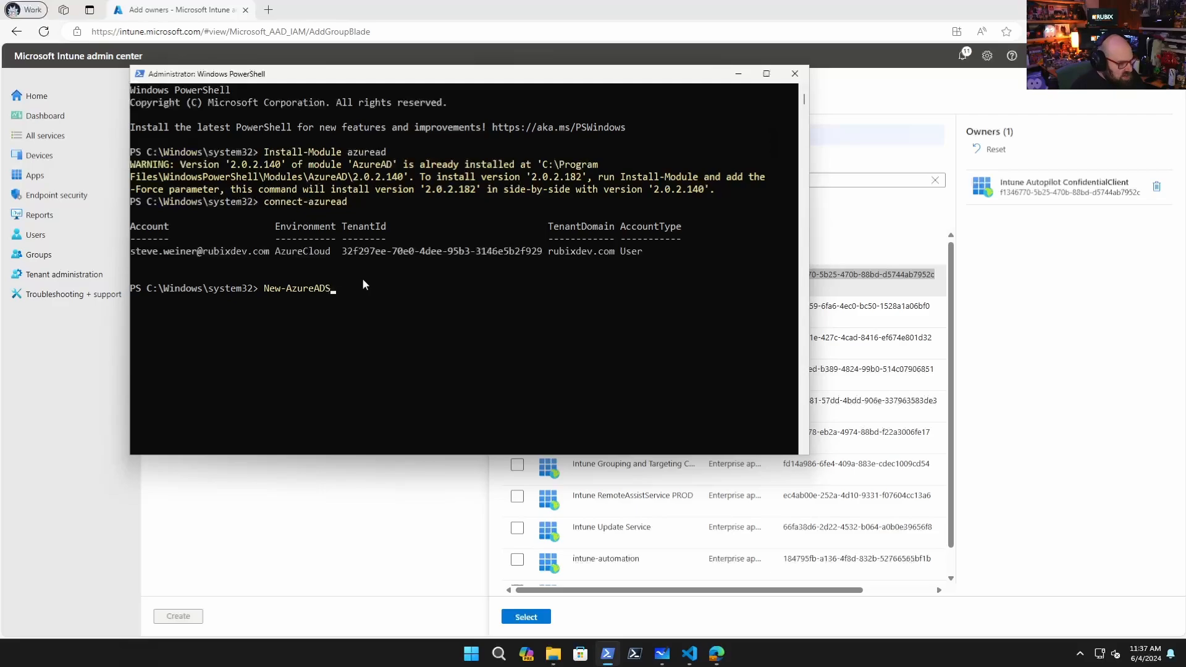
{"action": "type", "text": "ervicePrincipal"}
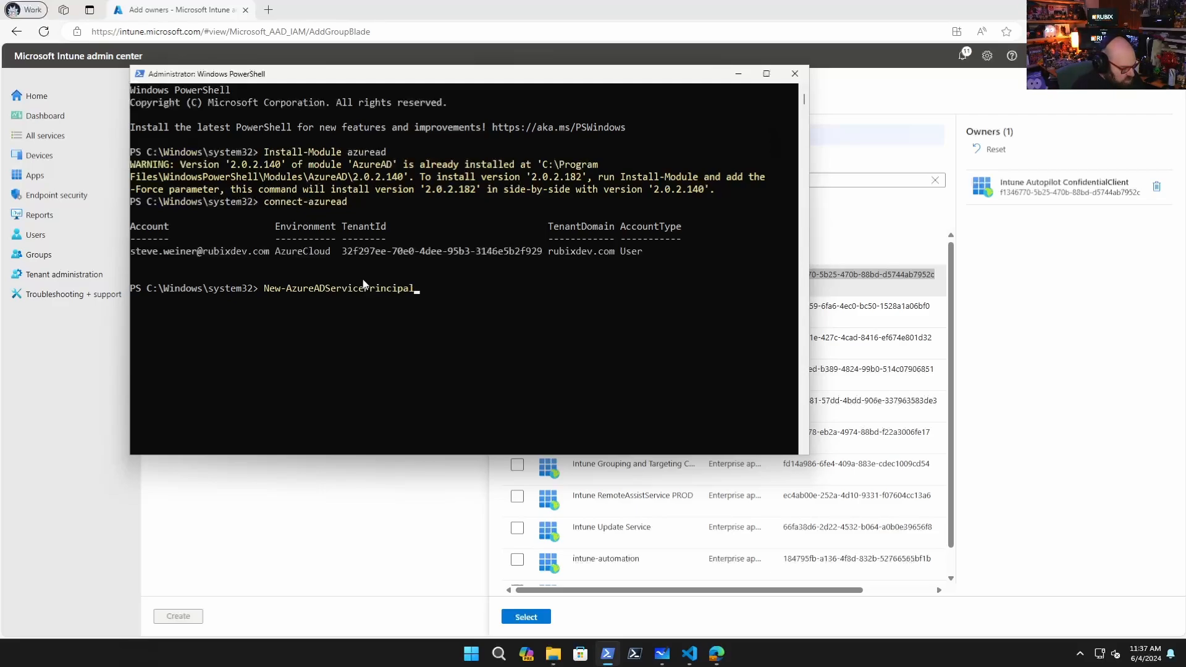
{"action": "type", "text": " -AppId"}
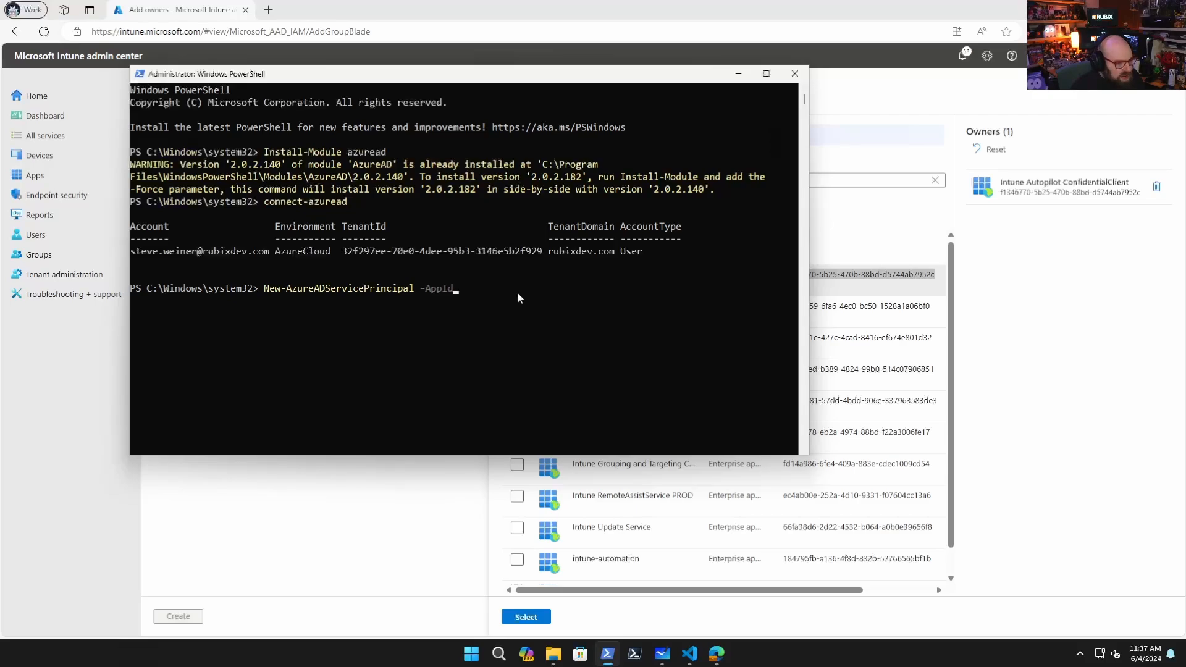
{"action": "right_click", "coordinate": [878, 276]}
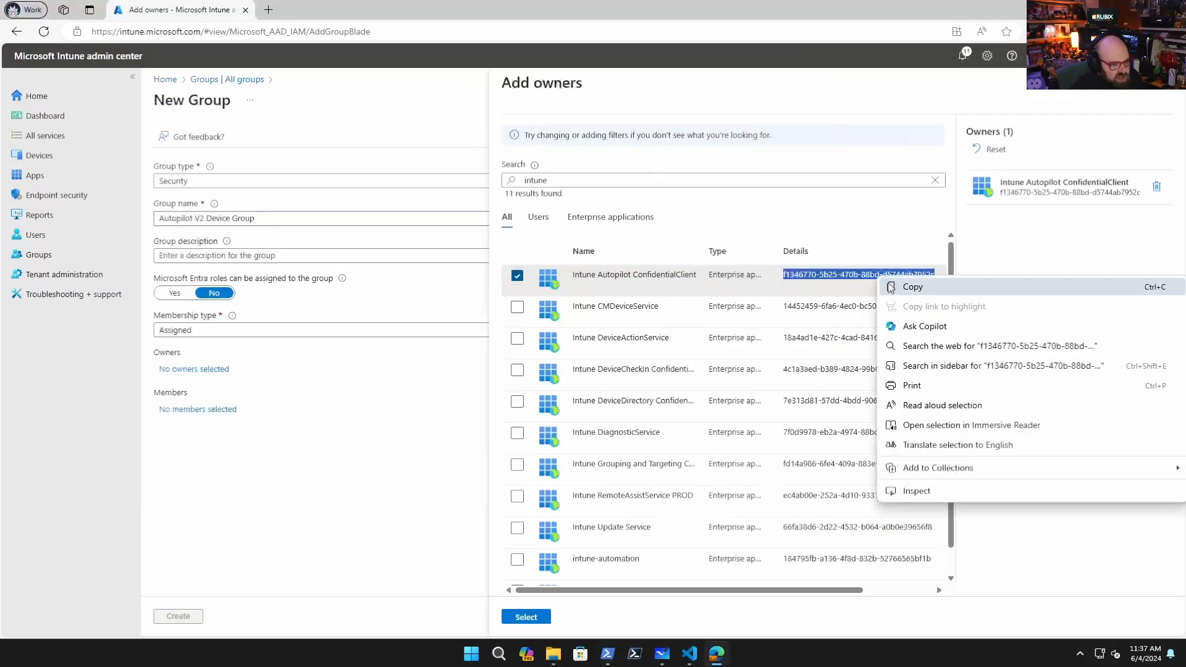
{"action": "left_click", "coordinate": [890, 287]}
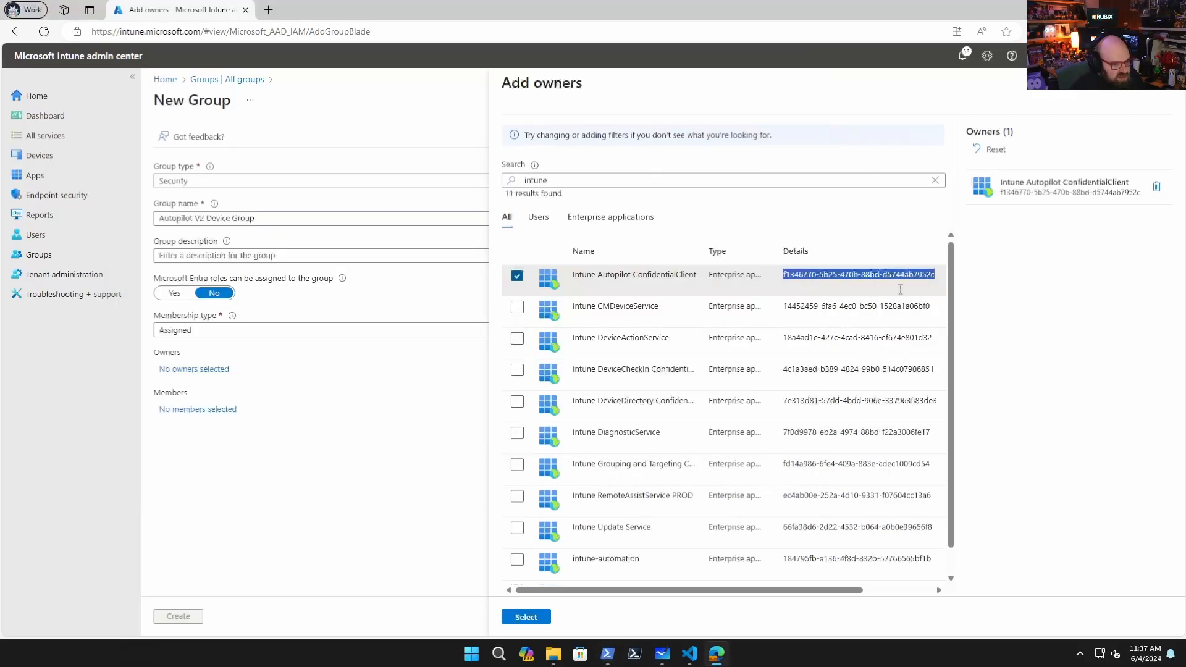
{"action": "left_click", "coordinate": [608, 653]}
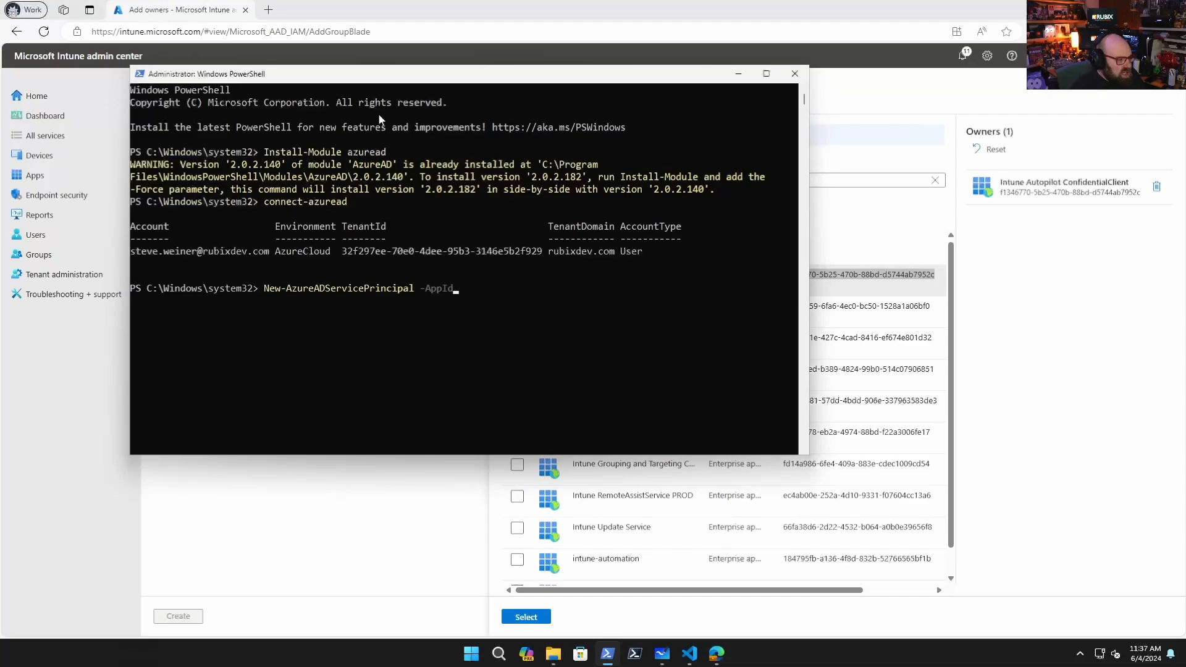
{"action": "left_click", "coordinate": [478, 288]}
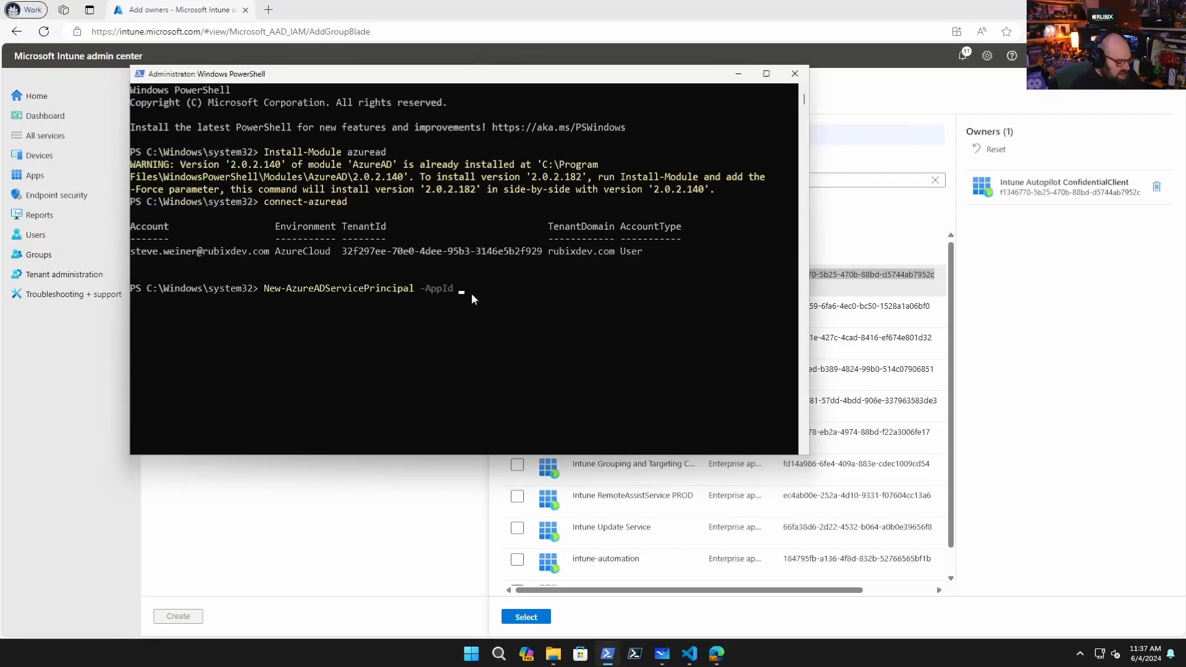
{"action": "right_click", "coordinate": [472, 294]}
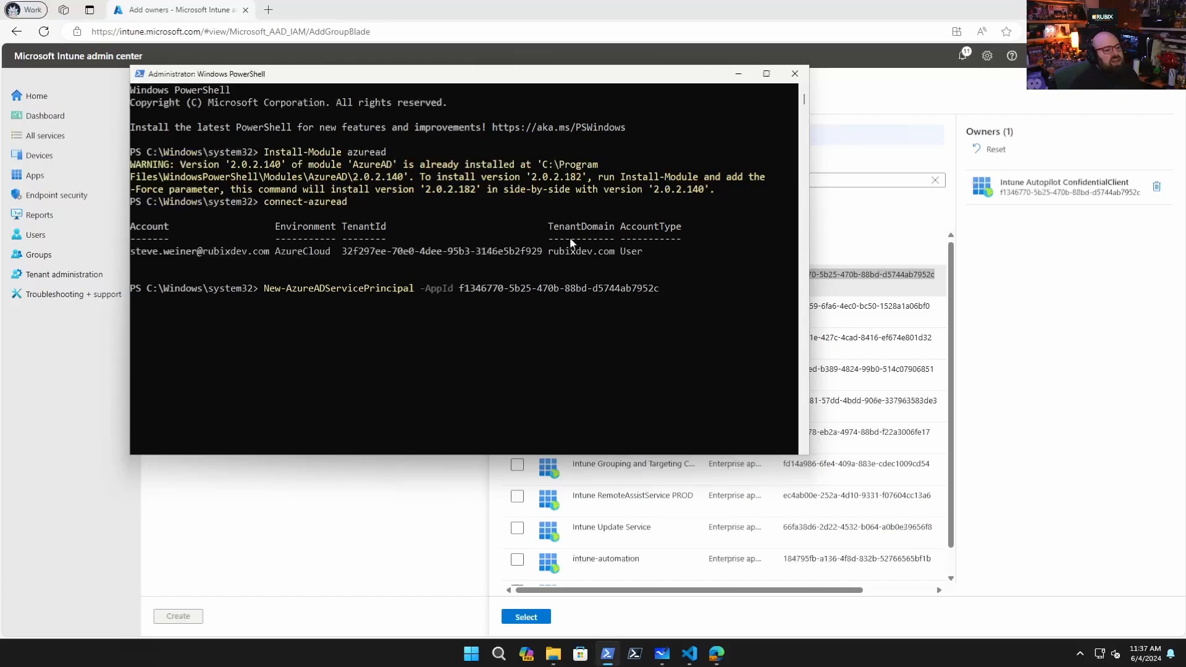
Back in the browser, confirm Intune Autopilot ConfidentialClient as owner and create the Autopilot V2 Device Group
{"action": "key", "text": "alt+Tab"}
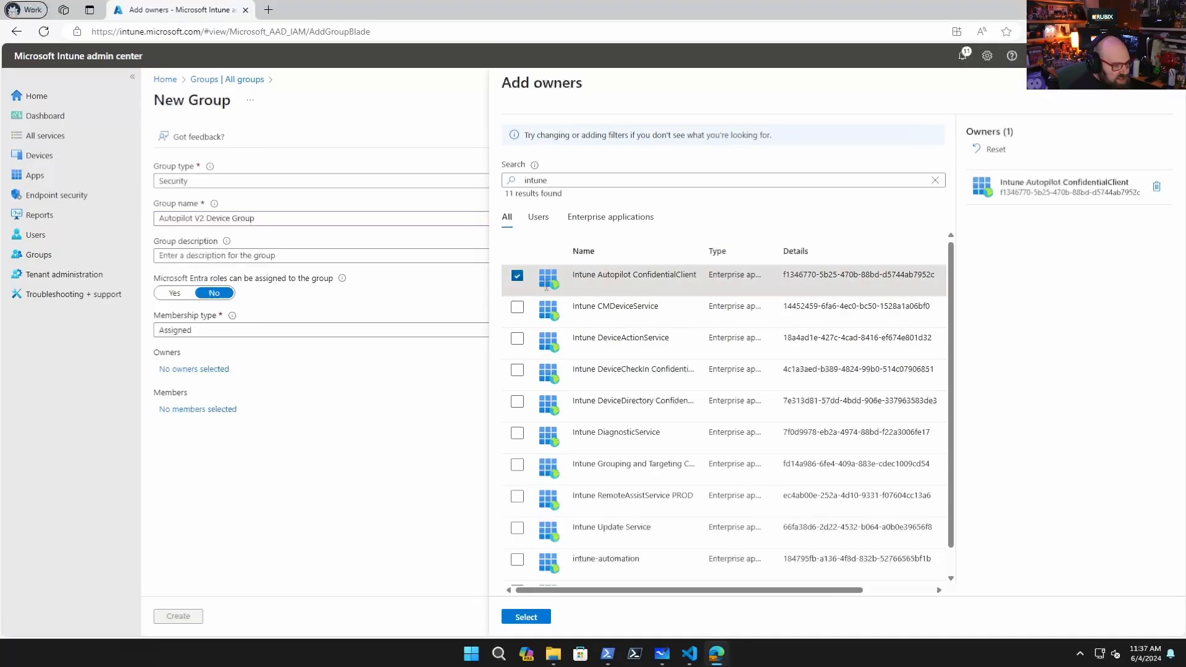
{"action": "left_click", "coordinate": [526, 617]}
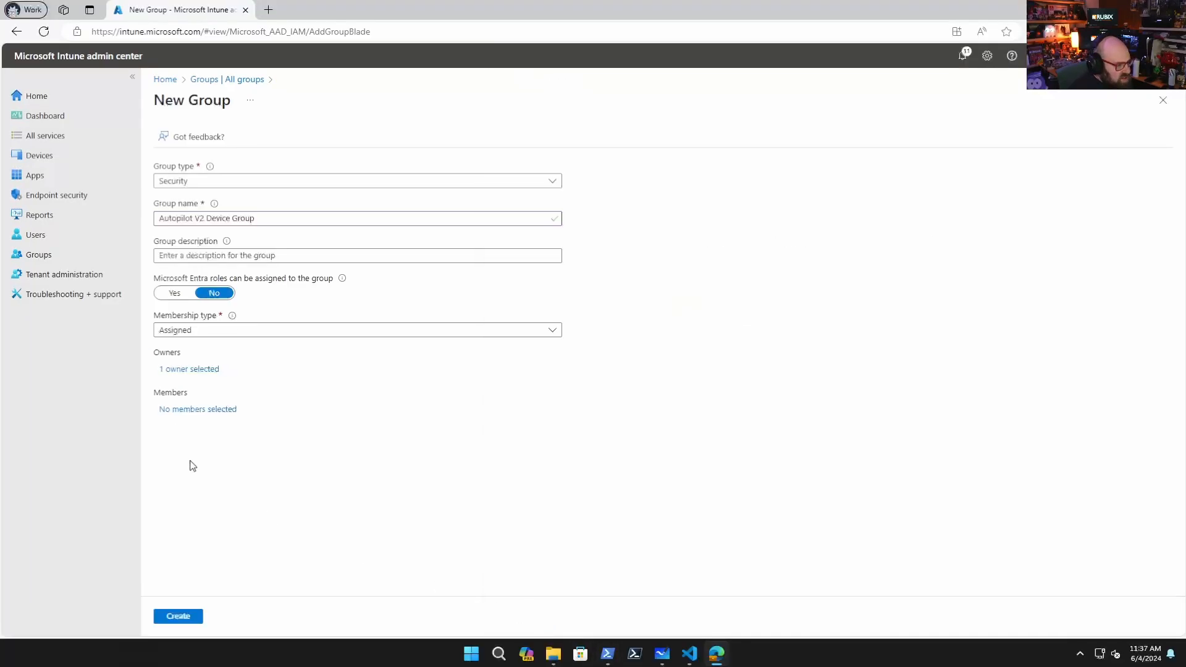
{"action": "left_click", "coordinate": [186, 618]}
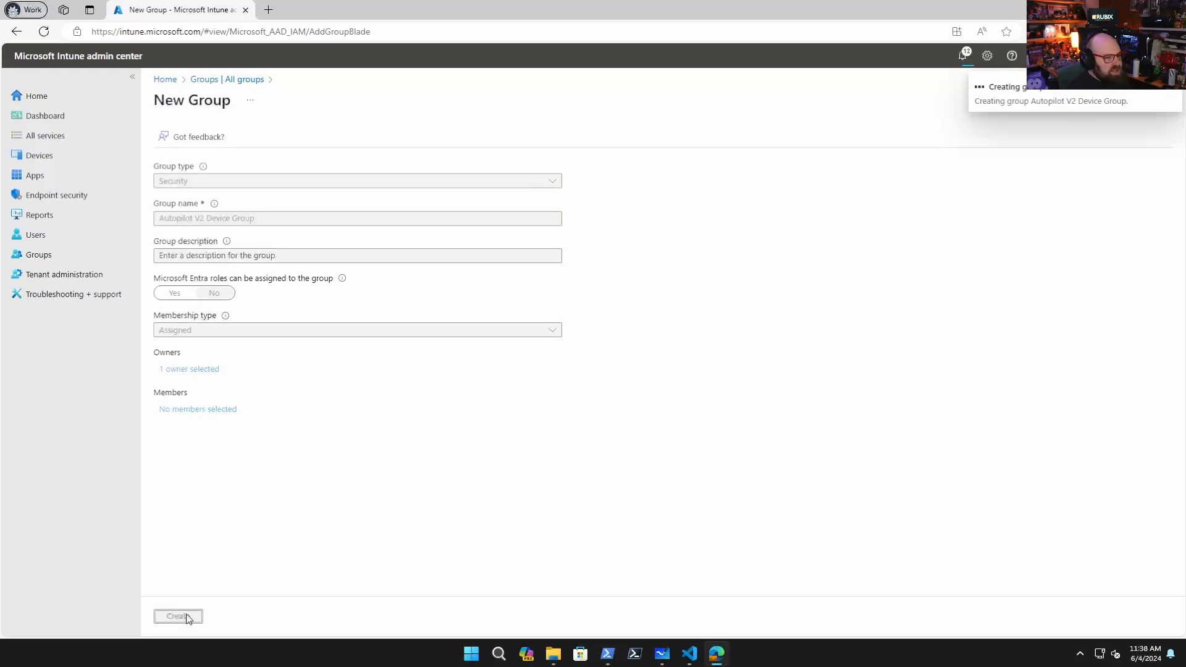